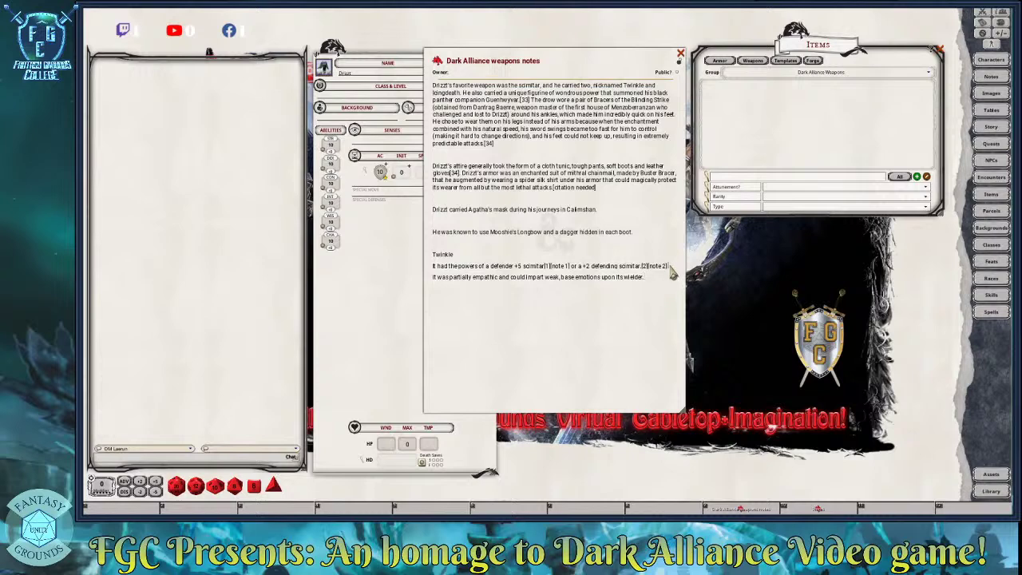
# Delete the bracketed footnote references from Twinkle's powers line, ending it with "or a +2 defending scimitar."
pyautogui.press('BackSpace')
pyautogui.press('BackSpace')
pyautogui.press('BackSpace')
pyautogui.press('BackSpace')
pyautogui.press('BackSpace')
pyautogui.press('BackSpace')
pyautogui.press('BackSpace')
pyautogui.press('BackSpace')
pyautogui.press('BackSpace')
pyautogui.press('BackSpace')
pyautogui.press('BackSpace')
pyautogui.press('BackSpace')
pyautogui.write('.')
pyautogui.press('BackSpace')
pyautogui.press('BackSpace')
pyautogui.press('BackSpace')
pyautogui.press('BackSpace')
pyautogui.press('BackSpace')
pyautogui.press('BackSpace')
pyautogui.press('BackSpace')
pyautogui.press('BackSpace')
pyautogui.press('BackSpace')
pyautogui.press('BackSpace')
pyautogui.press('BackSpace')
pyautogui.press('BackSpace')
pyautogui.press('Delete')
pyautogui.press('Delete')
pyautogui.write('r')
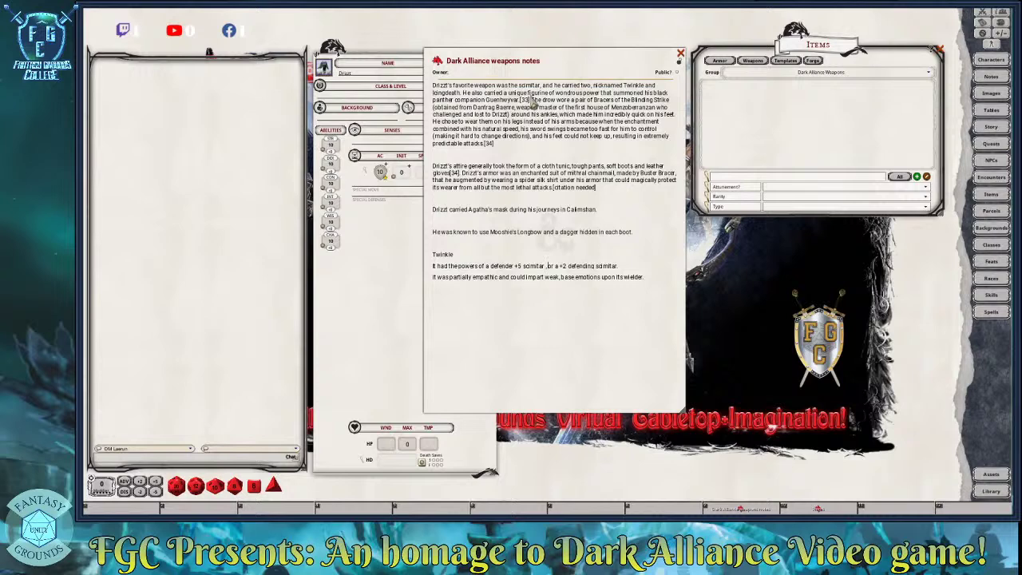
# Remove the [33] and [34] citation marks from the upper paragraphs of the note and make the Twinkle heading bold
pyautogui.press('BackSpace')
pyautogui.press('BackSpace')
pyautogui.press('BackSpace')
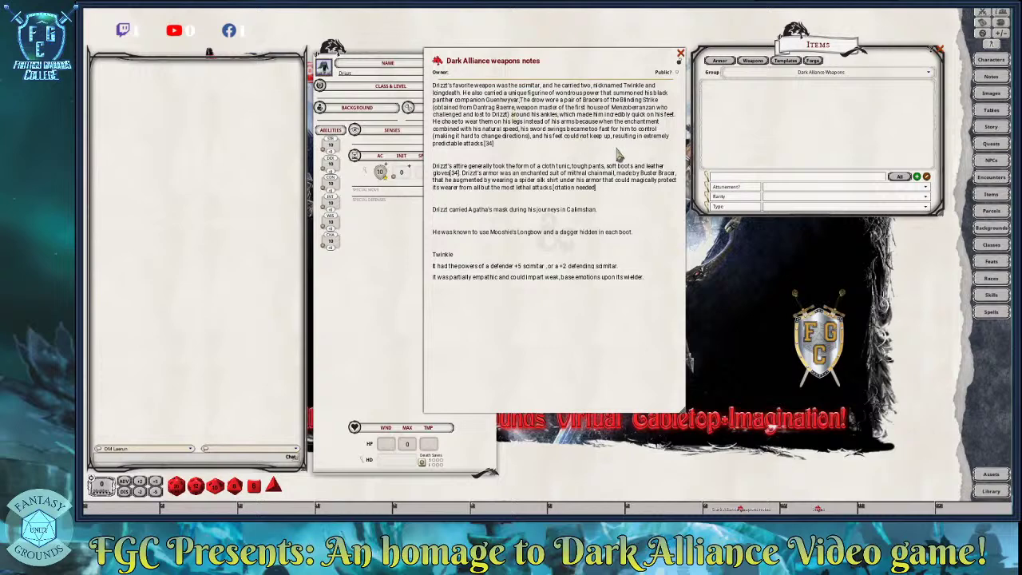
pyautogui.press('BackSpace')
pyautogui.press('BackSpace')
pyautogui.press('BackSpace')
pyautogui.press('BackSpace')
pyautogui.press('BackSpace')
pyautogui.press('BackSpace')
pyautogui.press('BackSpace')
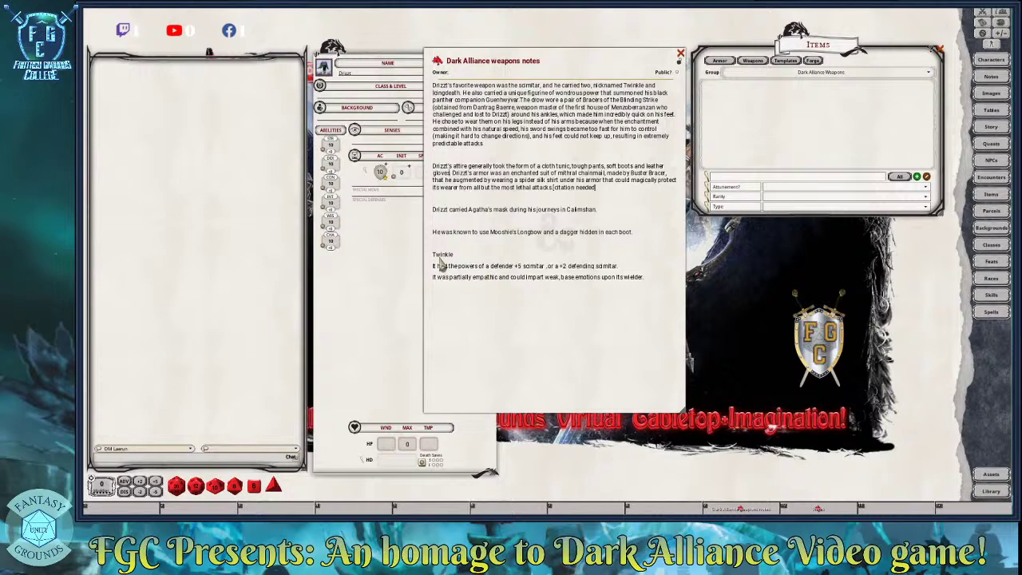
pyautogui.moveTo(452, 258); pyautogui.dragTo(433, 257)
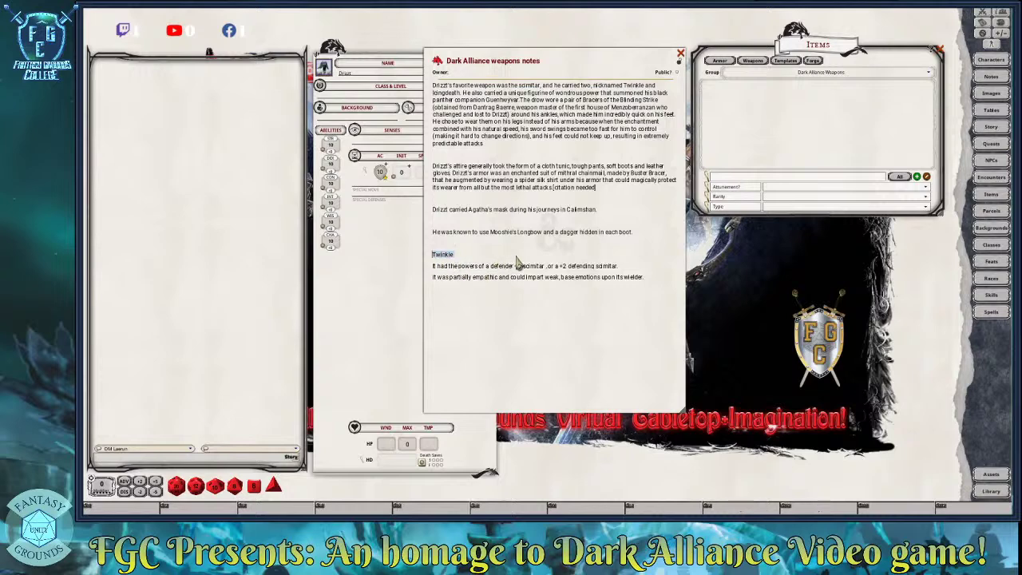
pyautogui.hotkey('ctrl', 'b')
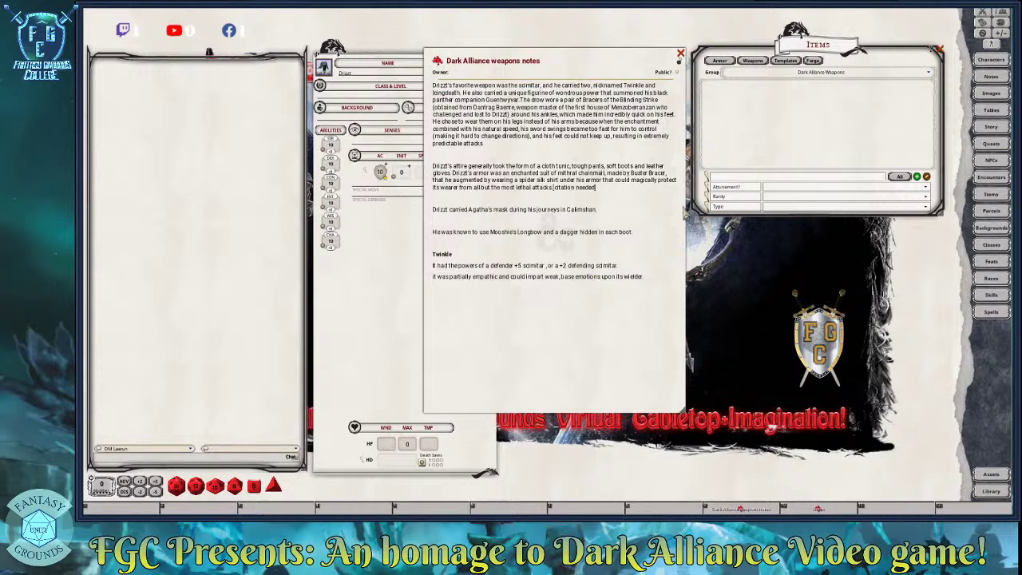
# Show all groups in the items list and search the items for "defend"
pyautogui.click(797, 73)
pyautogui.scroll(5, 790, 94)
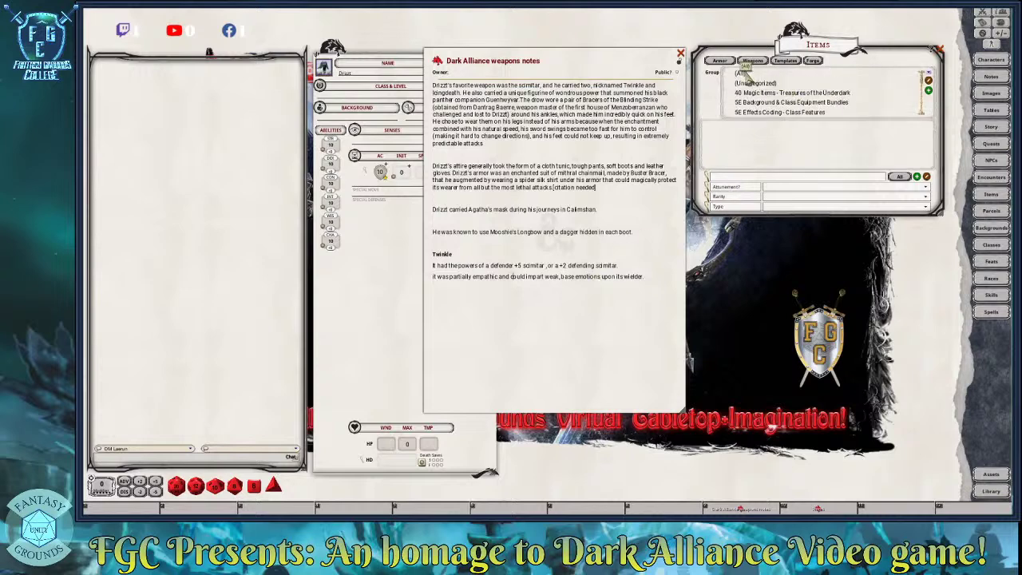
pyautogui.click(744, 73)
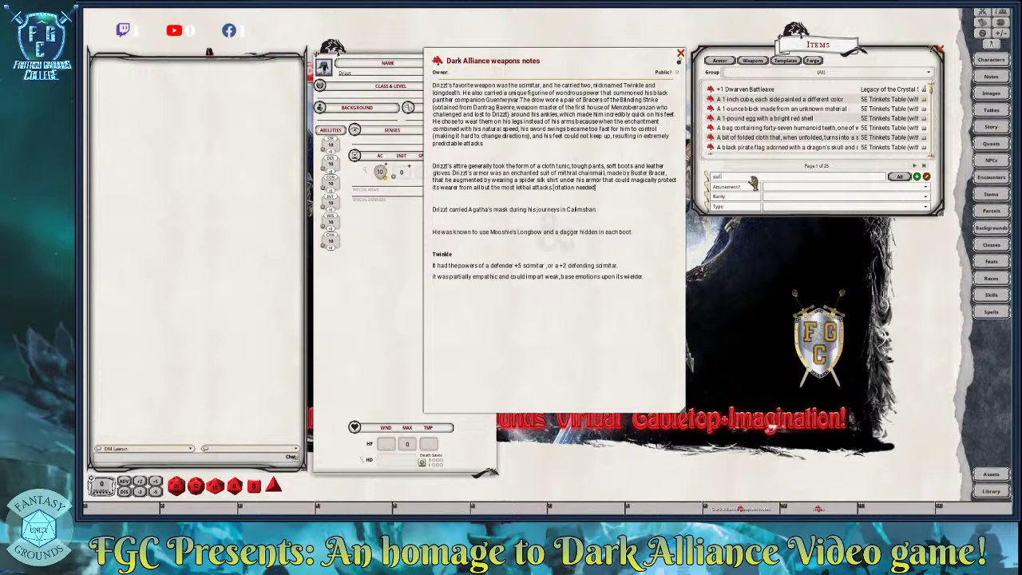
pyautogui.click(753, 179)
pyautogui.write('defend')
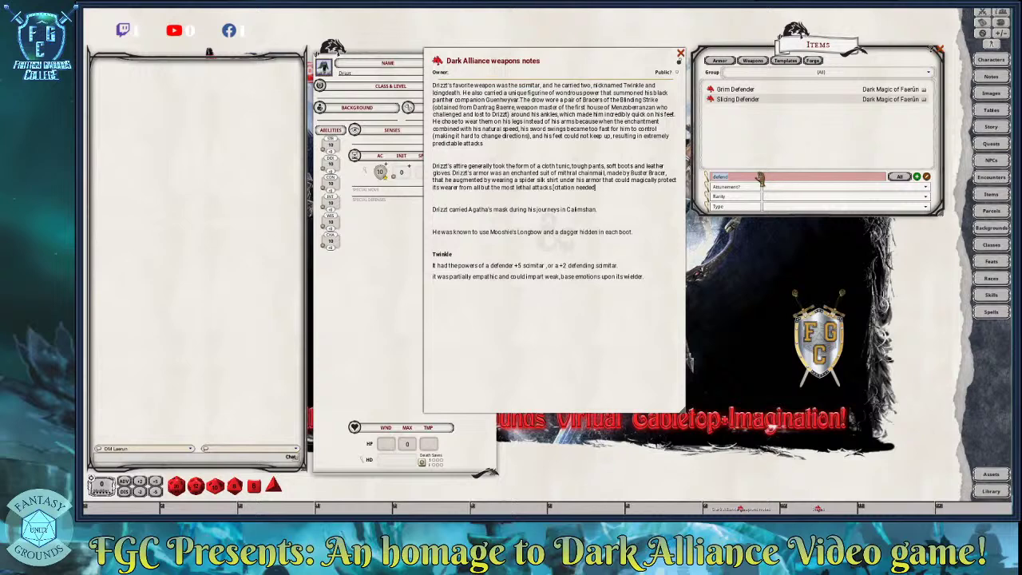
# Search the items for "scimitar" and look through the matching entries
pyautogui.press('BackSpace')
pyautogui.write('scimitar')
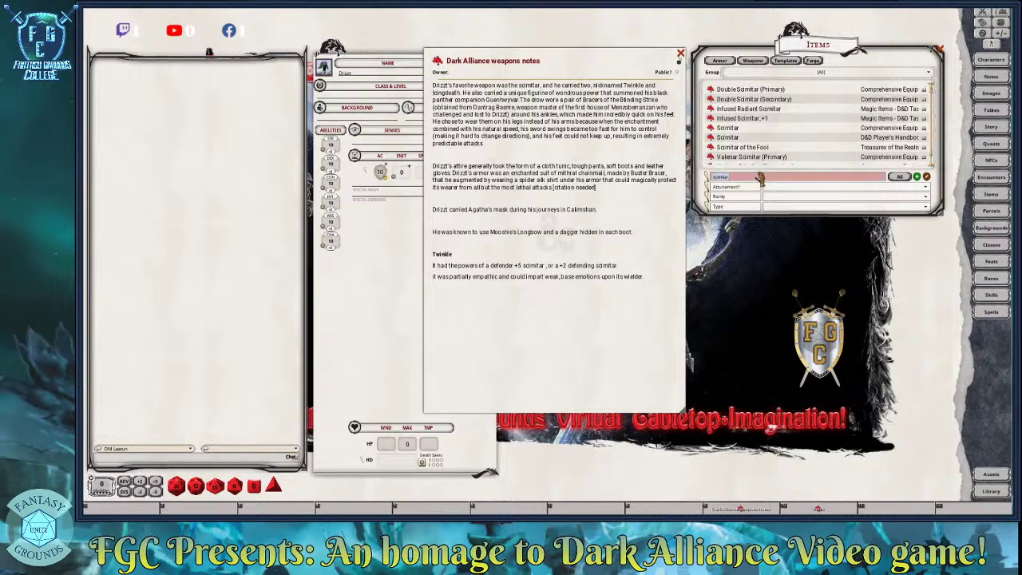
pyautogui.scroll(-1, 779, 156)
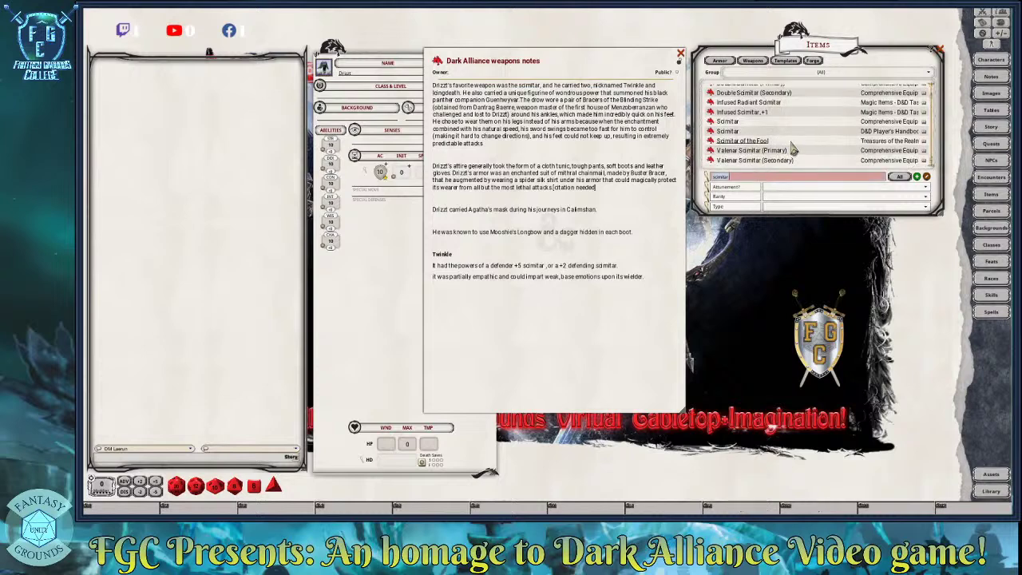
pyautogui.scroll(1, 767, 148)
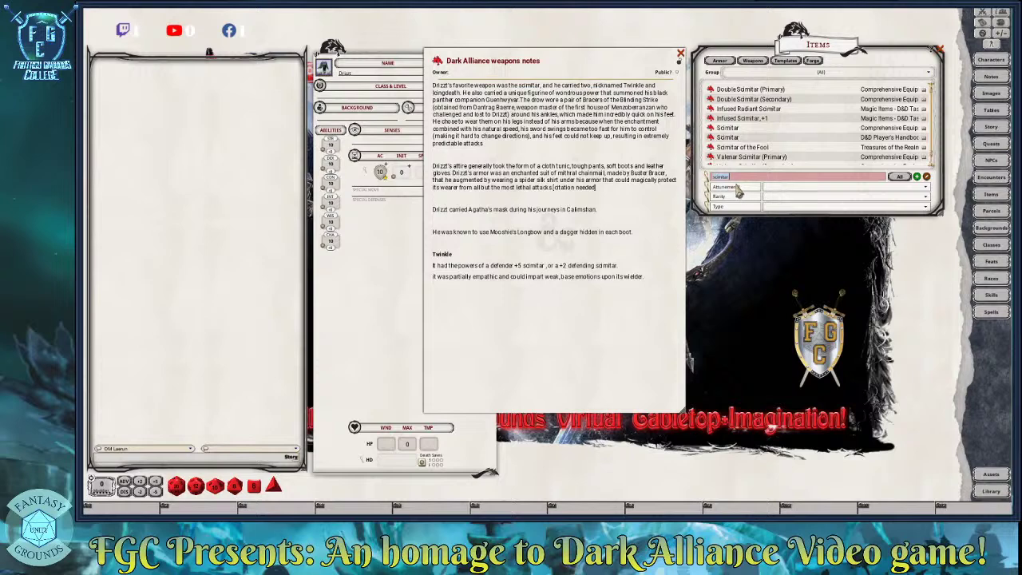
# Search the items for "frost brand", clear the search and browse the full item list
pyautogui.write('brac')
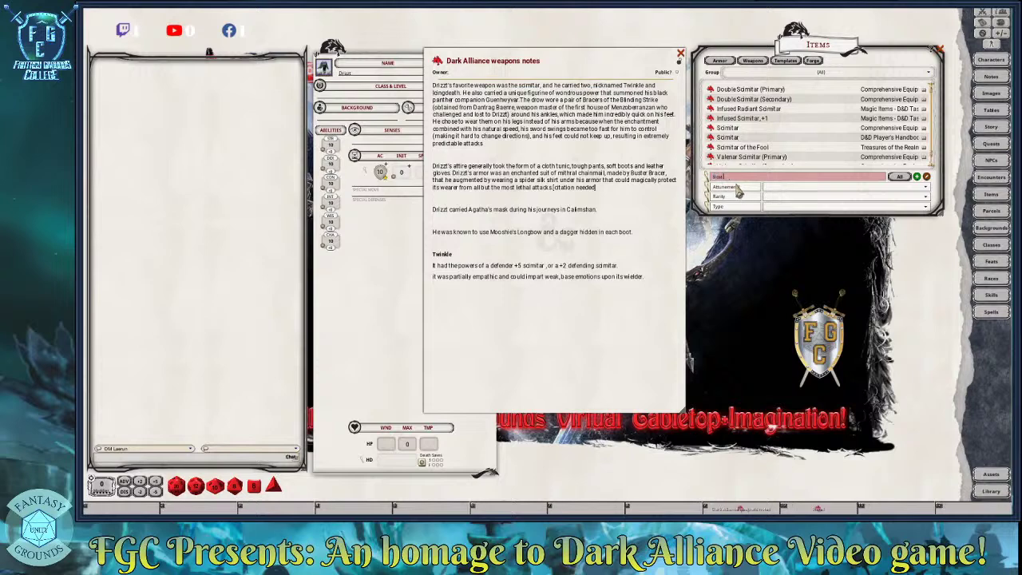
pyautogui.write('rand')
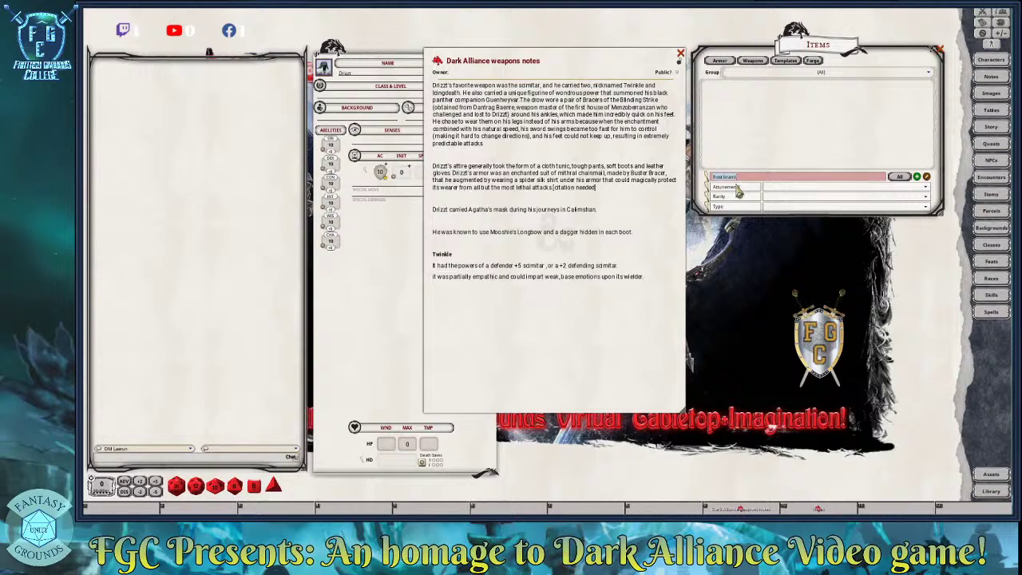
pyautogui.press('BackSpace')
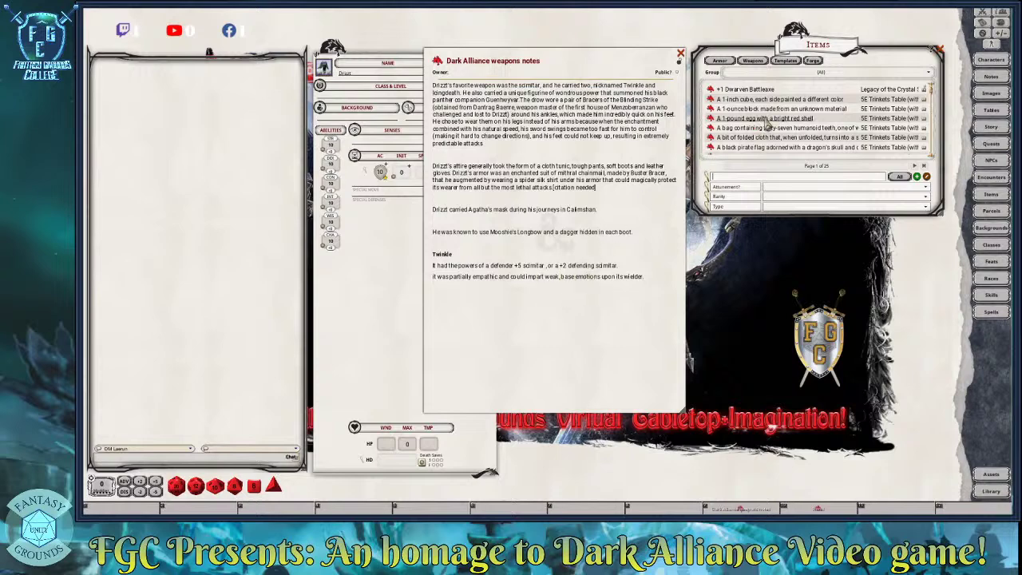
pyautogui.scroll(-5, 767, 132)
pyautogui.scroll(-2, 773, 136)
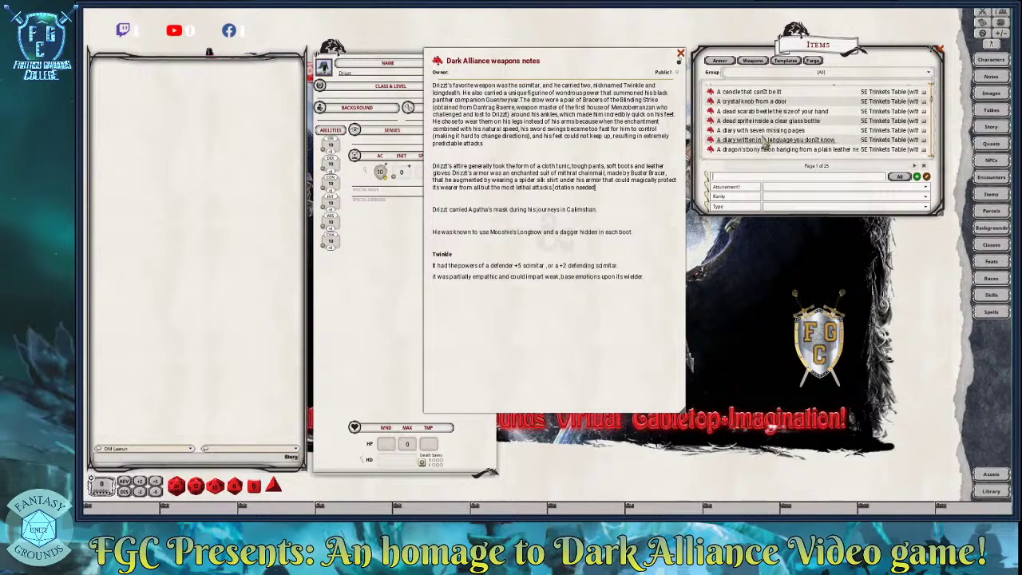
pyautogui.scroll(-1, 765, 141)
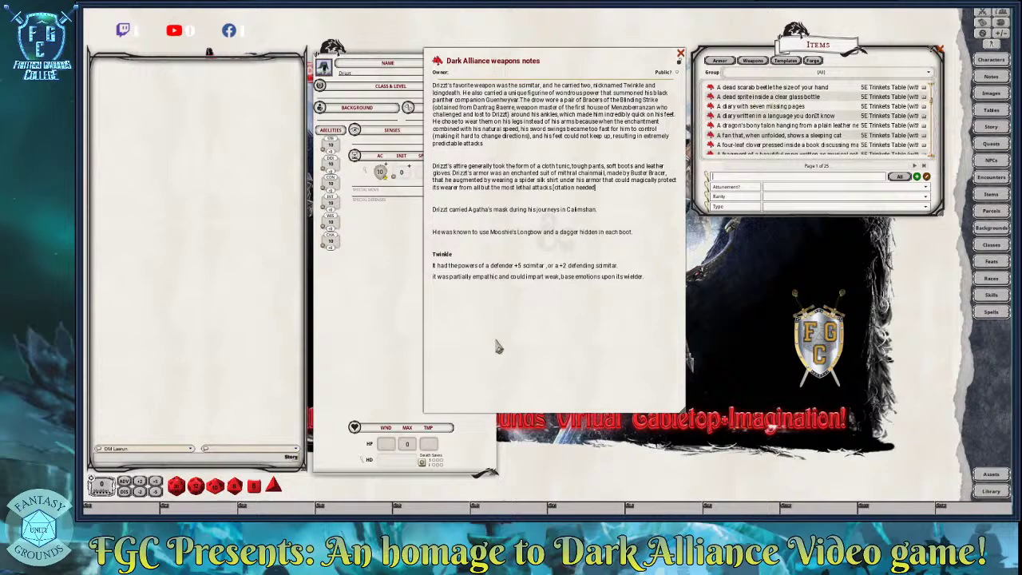
pyautogui.hotkey('alt', 'Tab')
pyautogui.click(652, 278)
pyautogui.press('Return')
pyautogui.write('https://forgottenrealms.fandom.com/wiki/Drizzt_Do%27Urden')
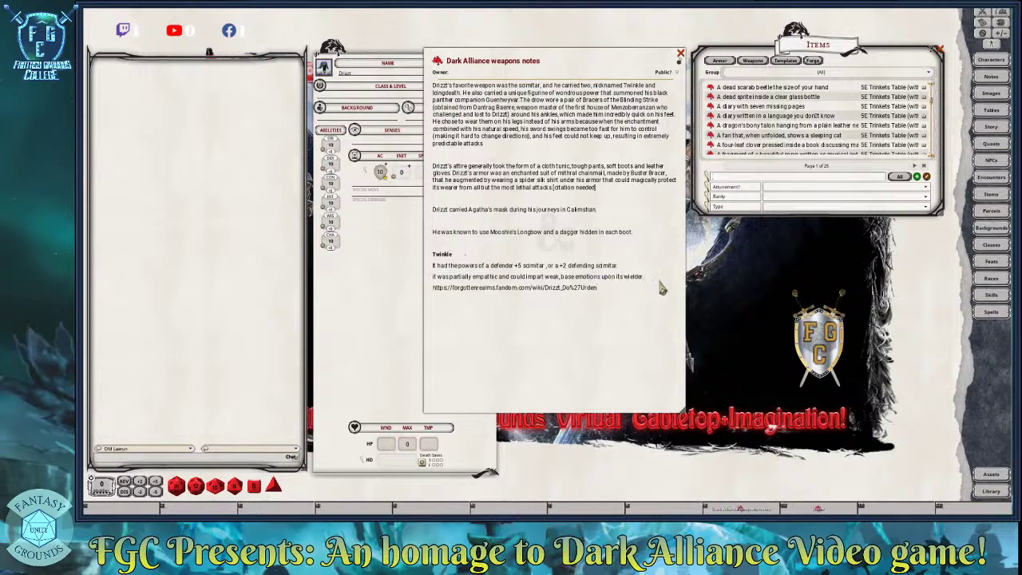
pyautogui.moveTo(604, 289); pyautogui.dragTo(430, 305)
pyautogui.hotkey('ctrl', 'i')
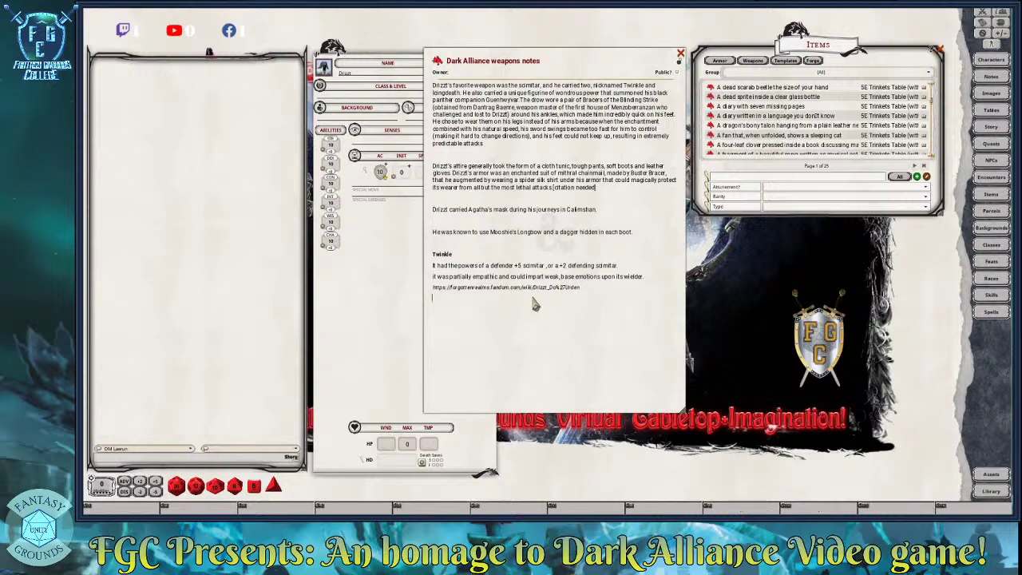
# Copy the wiki address from the note and post it in the chat as a link
pyautogui.moveTo(587, 293); pyautogui.dragTo(432, 295)
pyautogui.hotkey('ctrl', 'c')
pyautogui.click(165, 458)
pyautogui.hotkey('ctrl', 'v')
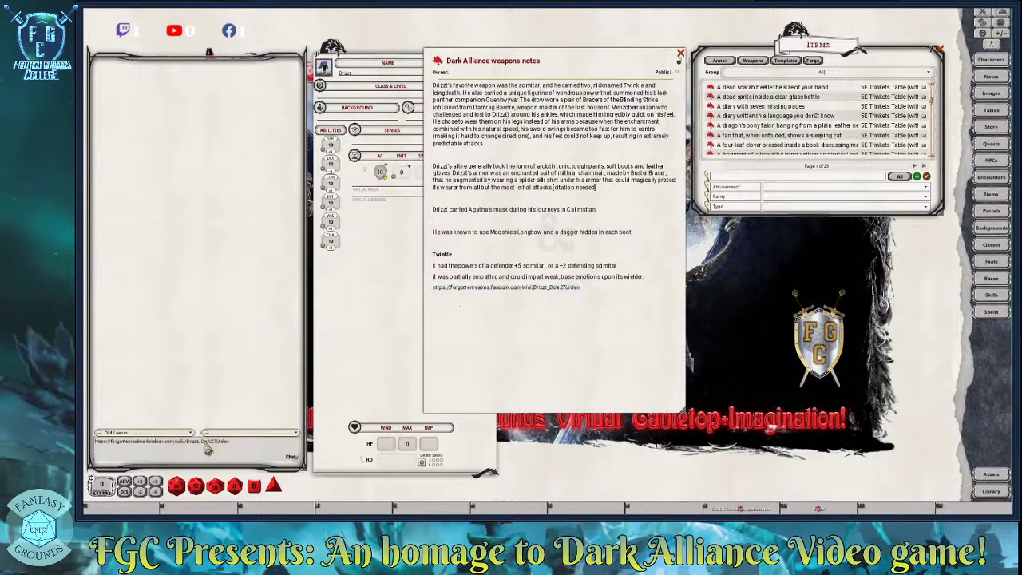
pyautogui.press('Return')
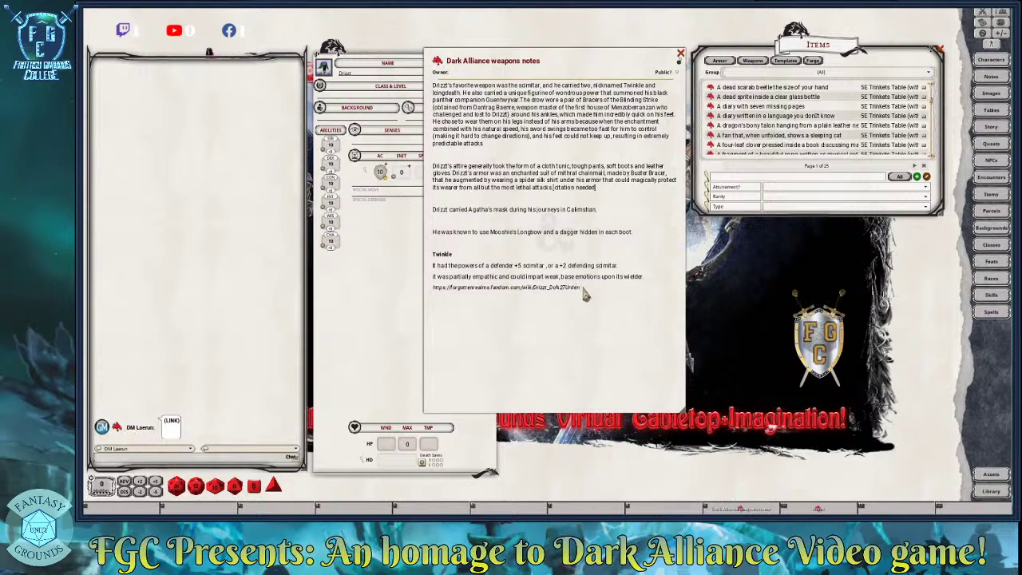
# Replace the plain wiki address in the note with the link from the chat message
pyautogui.press('BackSpace')
pyautogui.press('BackSpace')
pyautogui.press('BackSpace')
pyautogui.press('BackSpace')
pyautogui.press('BackSpace')
pyautogui.press('BackSpace')
pyautogui.press('BackSpace')
pyautogui.press('BackSpace')
pyautogui.press('BackSpace')
pyautogui.press('BackSpace')
pyautogui.press('BackSpace')
pyautogui.press('BackSpace')
pyautogui.press('BackSpace')
pyautogui.press('BackSpace')
pyautogui.press('BackSpace')
pyautogui.press('BackSpace')
pyautogui.press('BackSpace')
pyautogui.press('BackSpace')
pyautogui.press('BackSpace')
pyautogui.press('BackSpace')
pyautogui.press('BackSpace')
pyautogui.press('BackSpace')
pyautogui.press('BackSpace')
pyautogui.press('BackSpace')
pyautogui.press('BackSpace')
pyautogui.press('BackSpace')
pyautogui.press('BackSpace')
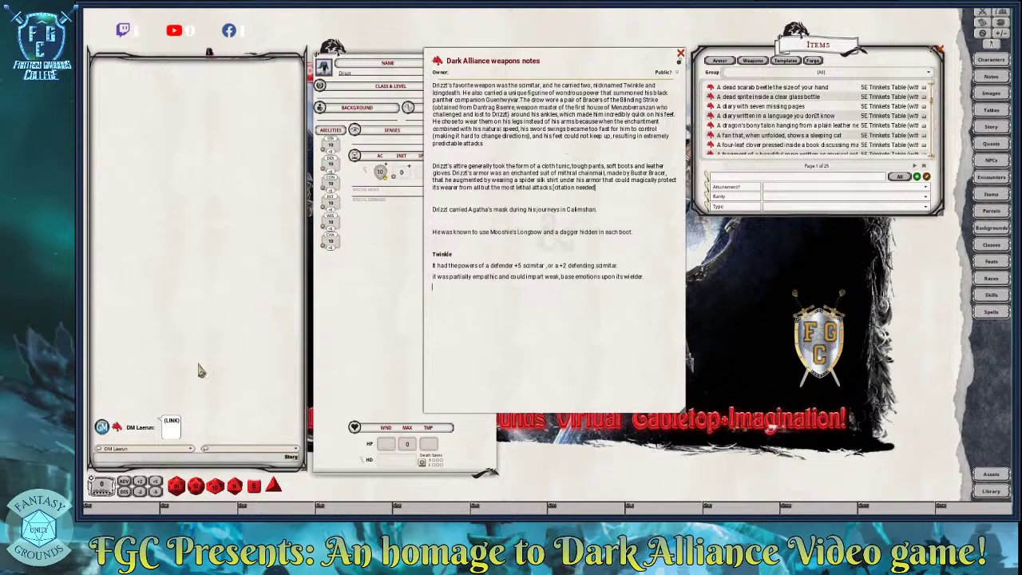
pyautogui.moveTo(118, 428); pyautogui.dragTo(440, 292)
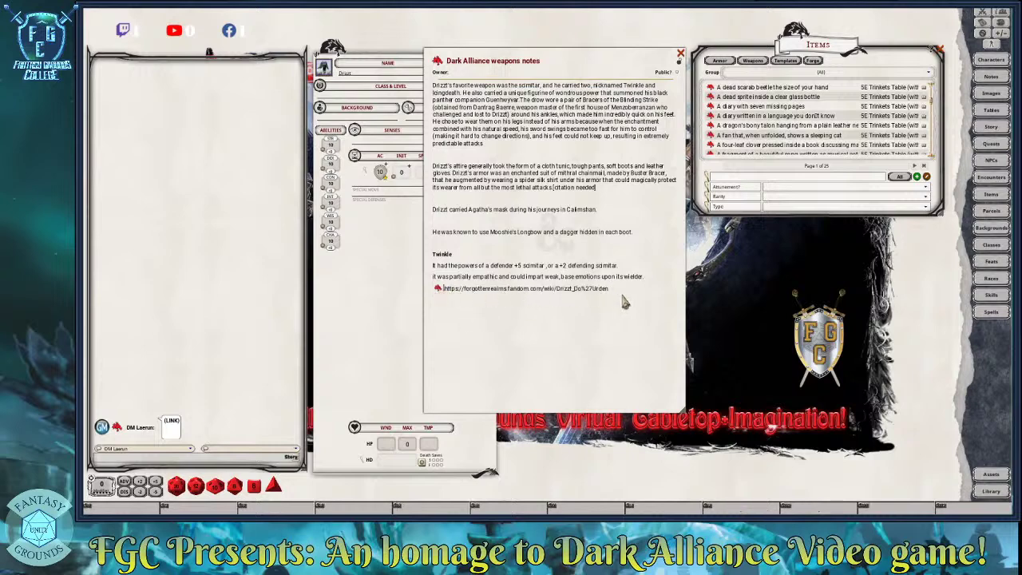
# Add "Twinkle was Drizzt Do'Urden's left-handed defensive scimitar. It was forged by the elves of old." on a line above the wiki link
pyautogui.click(651, 283)
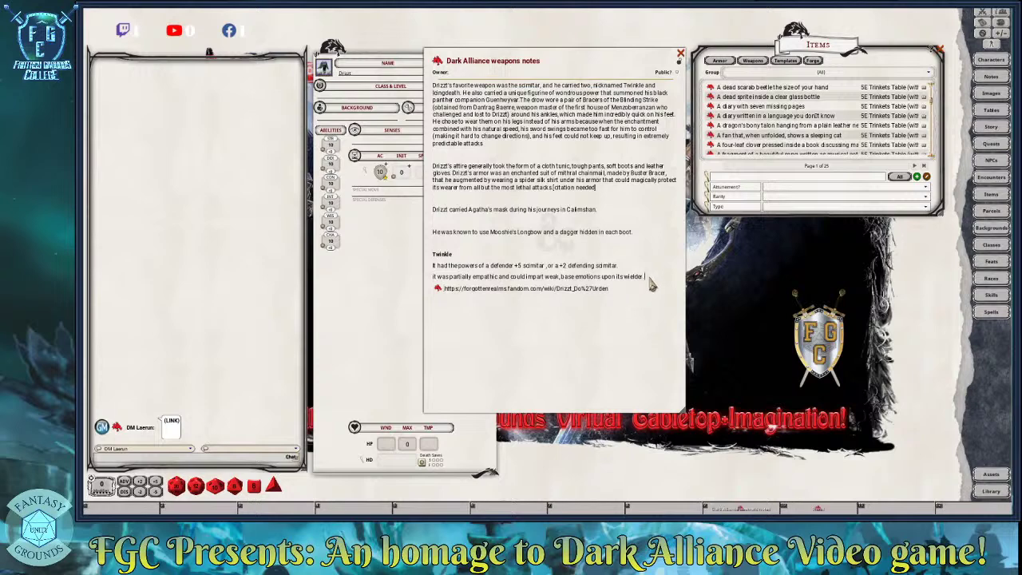
pyautogui.press('Return')
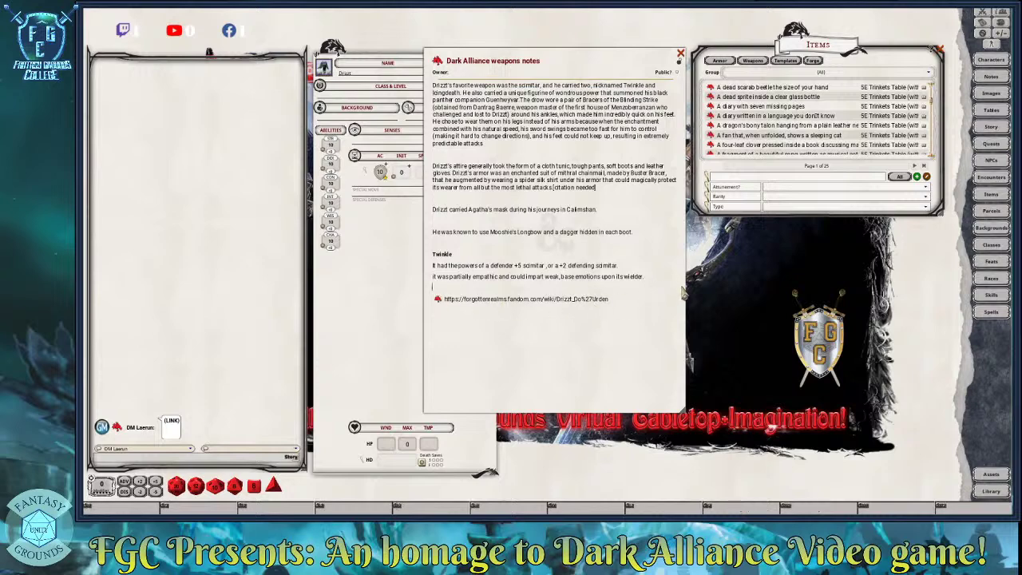
pyautogui.write("Twinkle was Drizzt Do'Urden's left-handed defensive scimitar. It was forged by the elves of old.[3]")
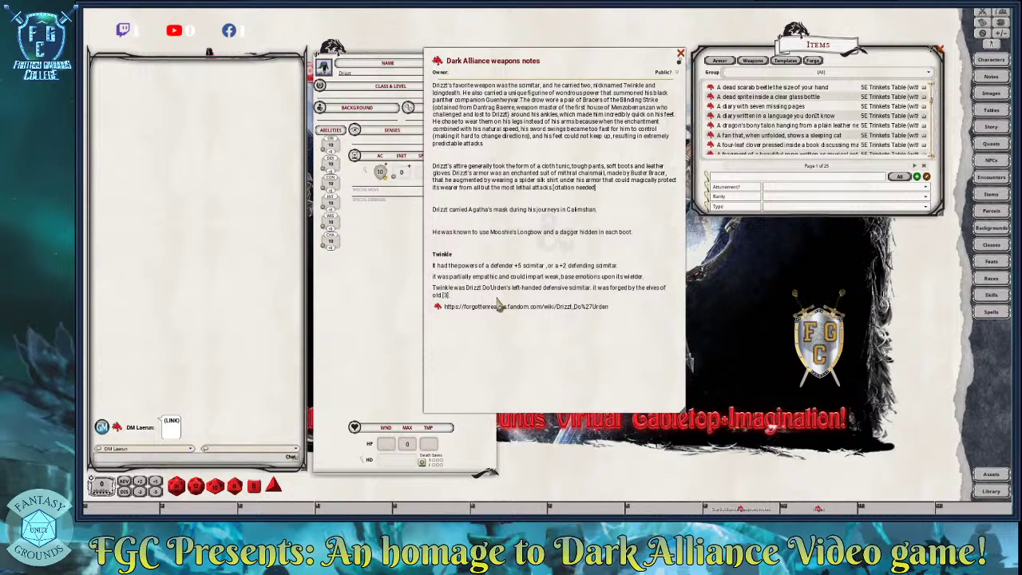
pyautogui.press('BackSpace')
pyautogui.press('BackSpace')
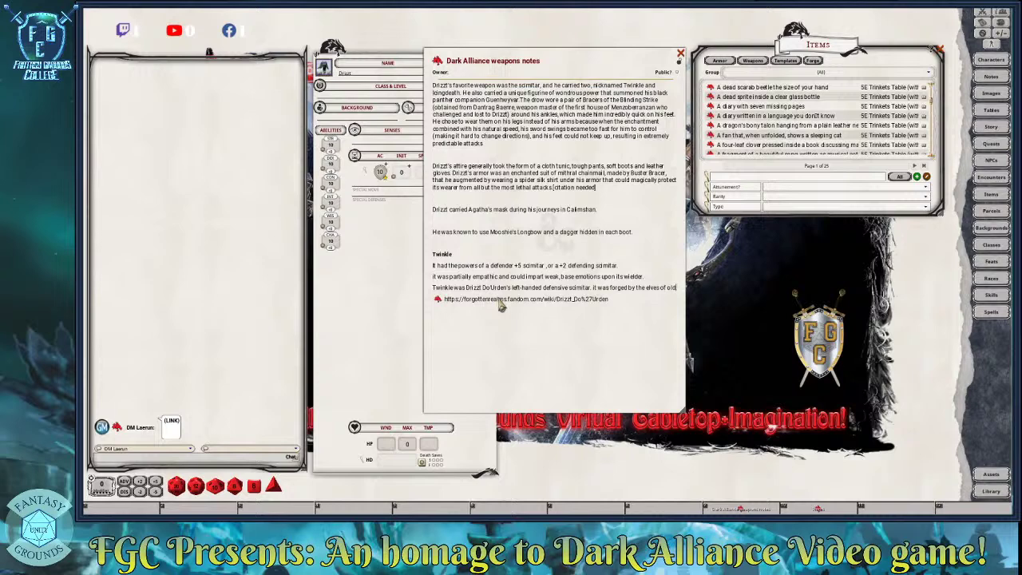
pyautogui.click(593, 287)
pyautogui.click(679, 296)
# Insert the quote beginning "It was forged in the magic of the powers" above the wiki link, in quotation marks and without blank lines around it
pyautogui.press('Return')
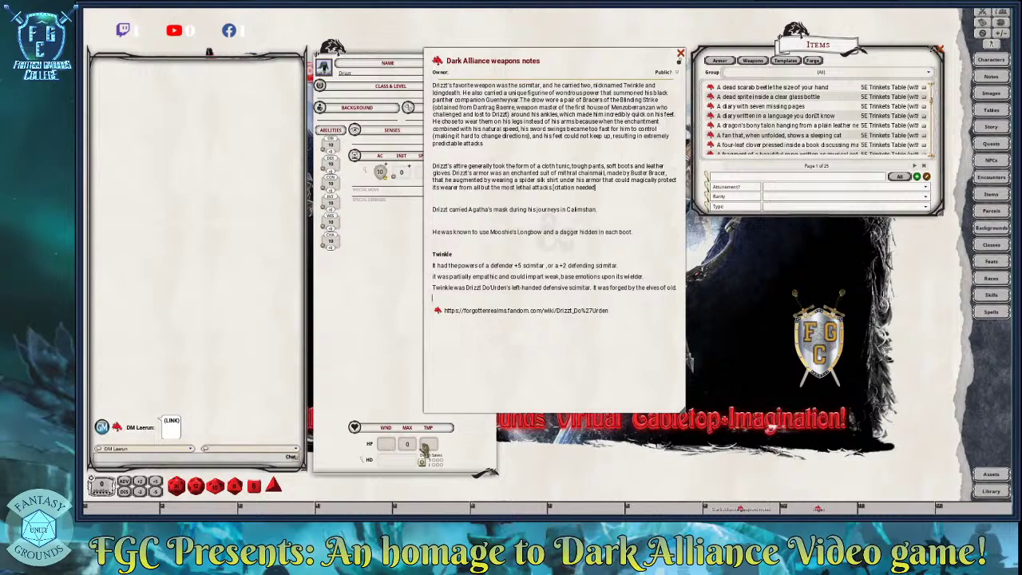
pyautogui.click(577, 339)
pyautogui.write("It was forged in the magic of the powers that all the surface elves hold dear, of the stars and the moon and the mysteries of their souls. You deserve it, Drizzt Do'Urden, and it will serve you well.")
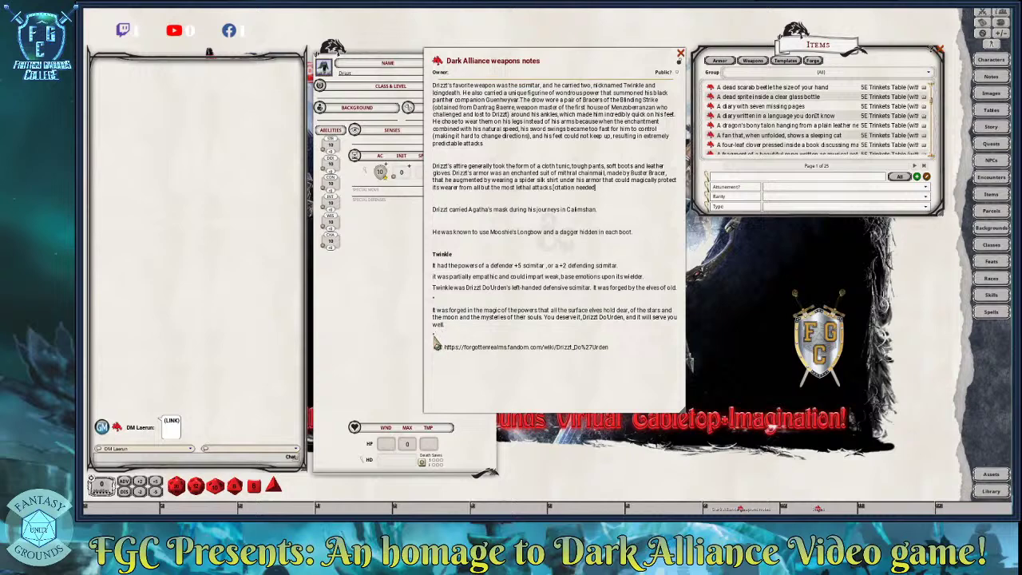
pyautogui.press('BackSpace')
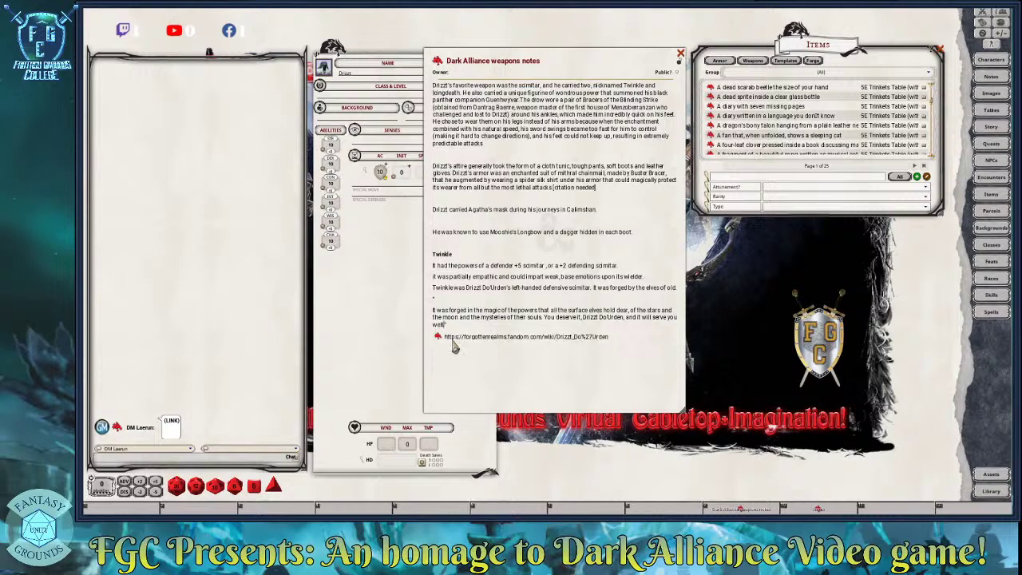
pyautogui.click(433, 311)
pyautogui.press('BackSpace')
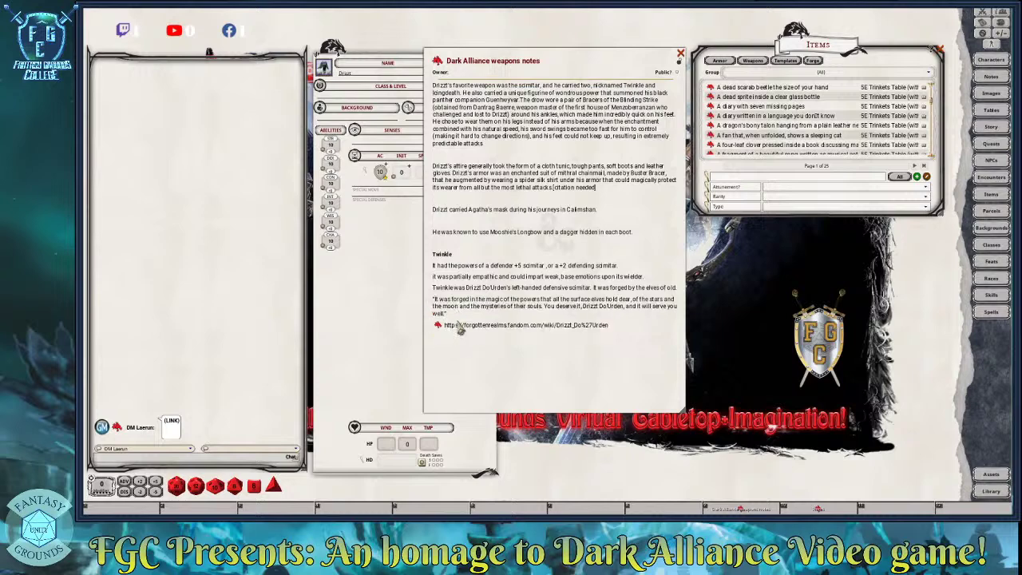
# Format the quoted passage as a chat text frame and send it to the chat
pyautogui.moveTo(451, 316); pyautogui.dragTo(429, 302)
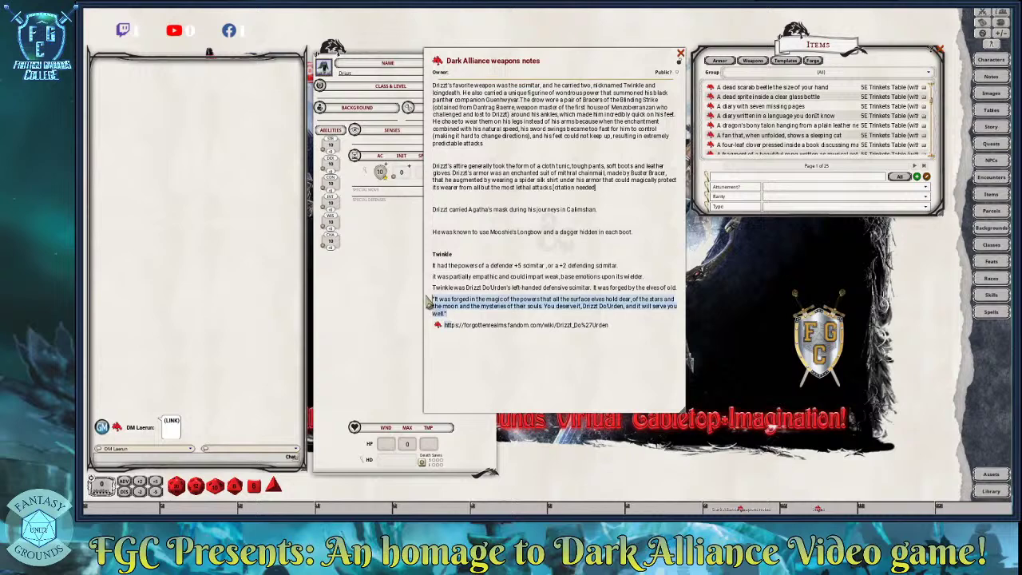
pyautogui.hotkey('ctrl', '2')
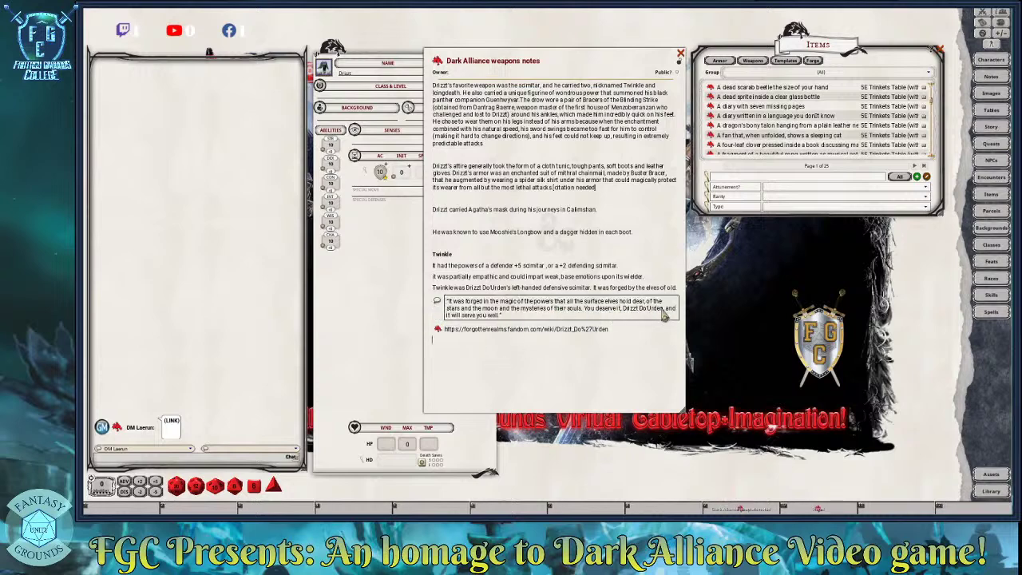
pyautogui.click(438, 304)
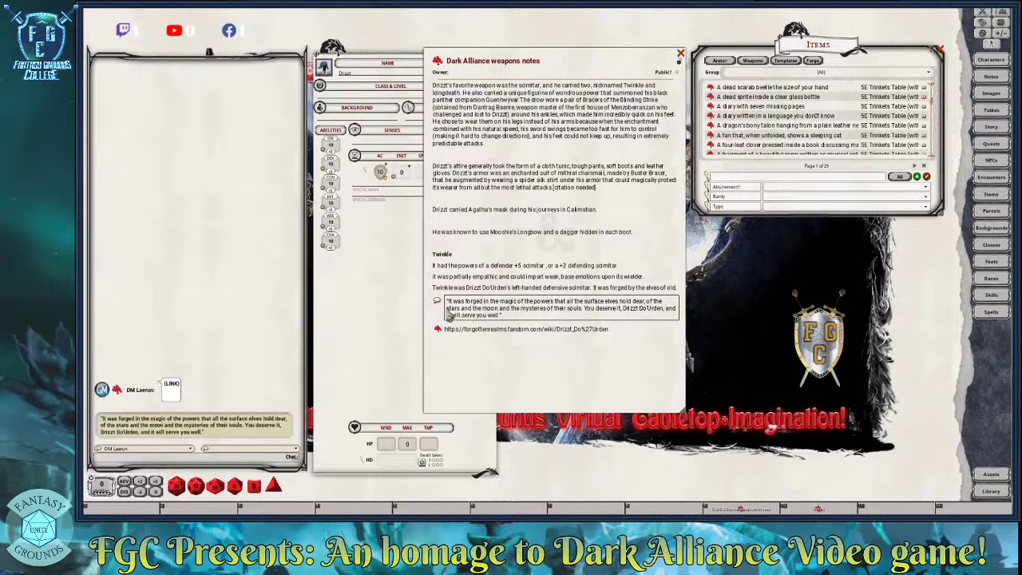
pyautogui.write('Ma')
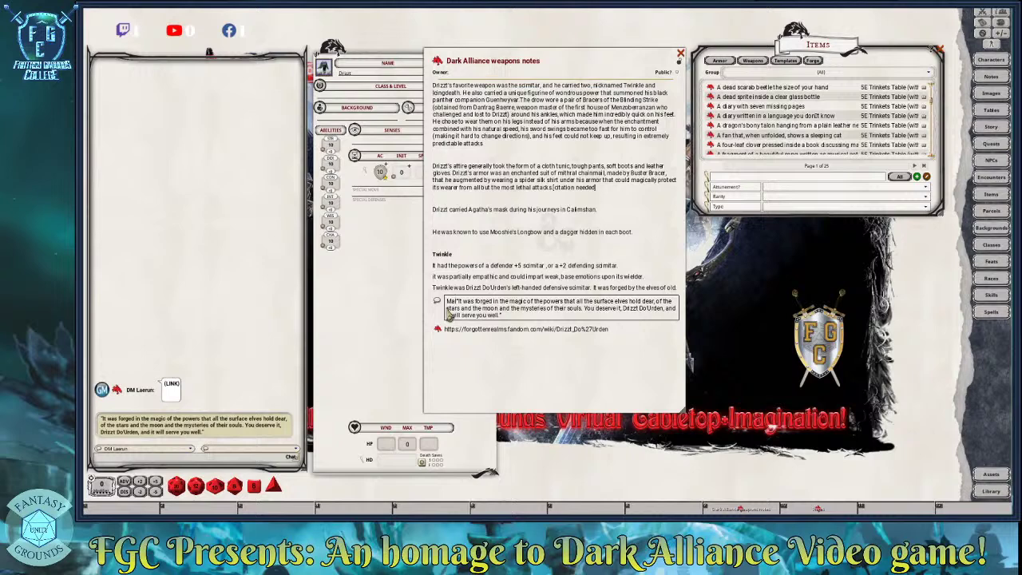
pyautogui.press('BackSpace')
pyautogui.press('BackSpace')
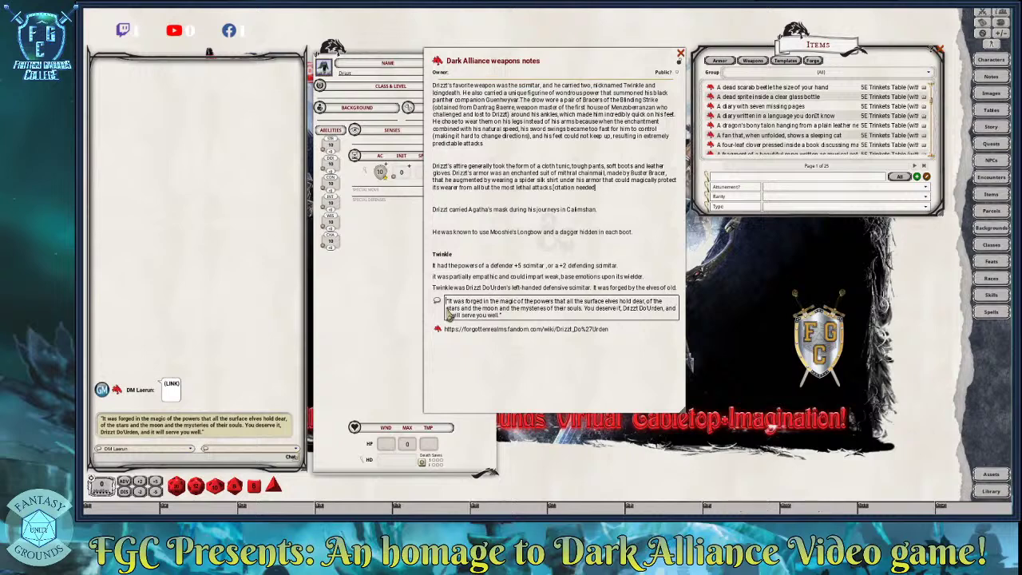
# Add a speaker section in front of the quoted passage in the chat frame
pyautogui.press('Tab')
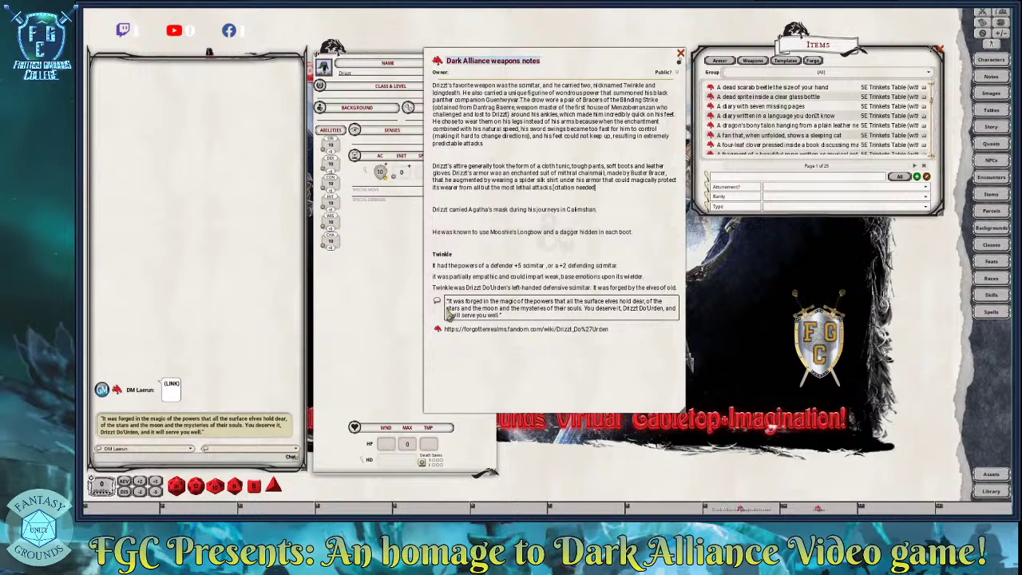
pyautogui.click(448, 309)
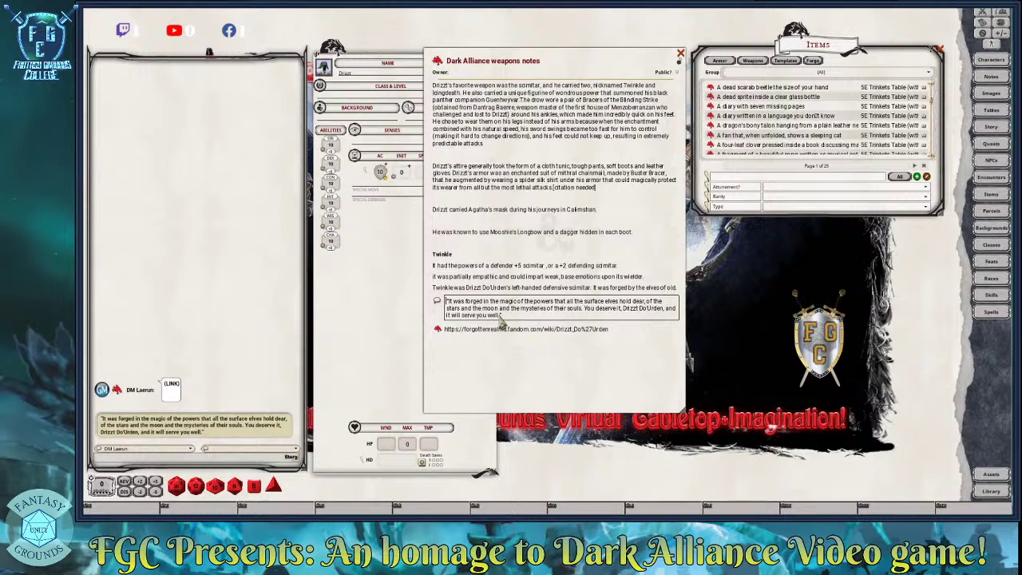
pyautogui.hotkey('ctrl', '4')
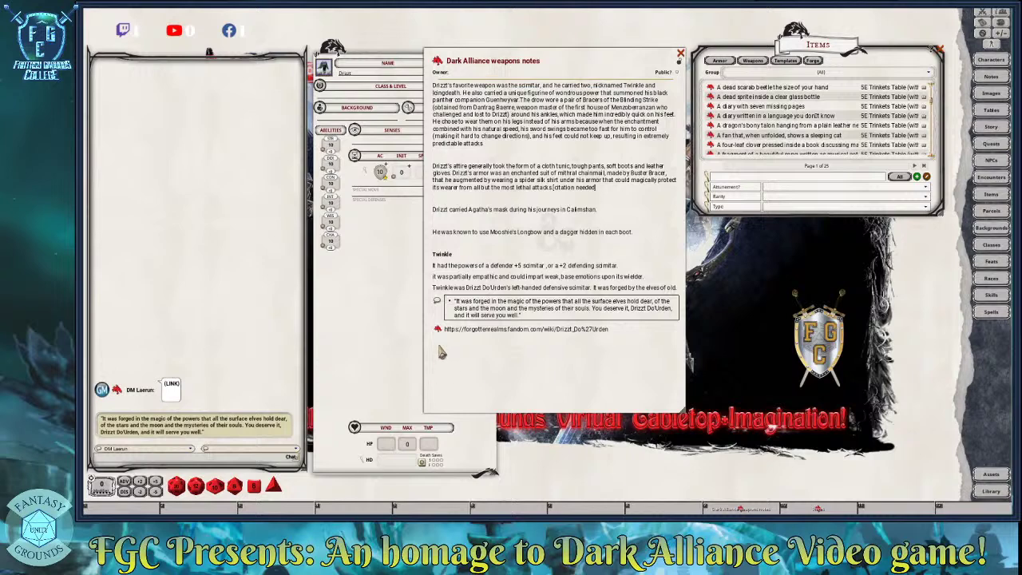
pyautogui.write('https://forgottenrealms.fandom.com/wiki/Malchor_Harpell')
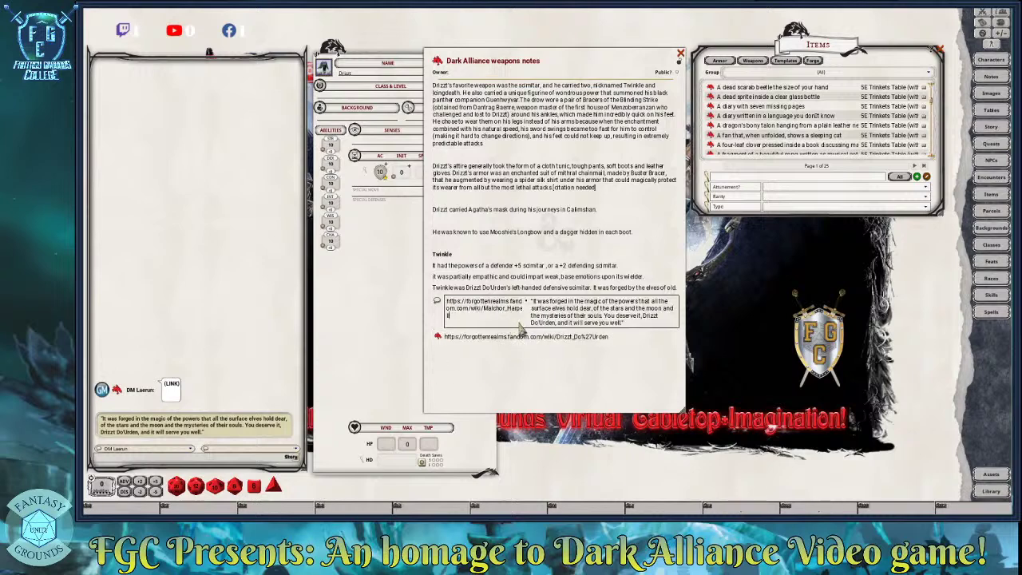
pyautogui.hotkey('ctrl', 'z')
# Enter "Marchor Harpell" as the speaker of the framed quote and send the quote to the chat
pyautogui.write('Ma')
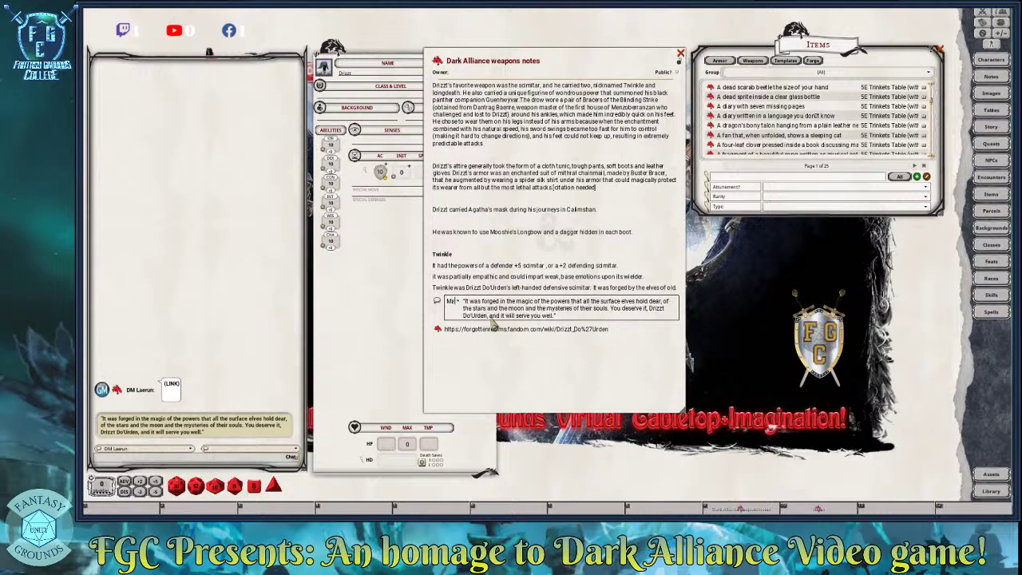
pyautogui.write('rcho')
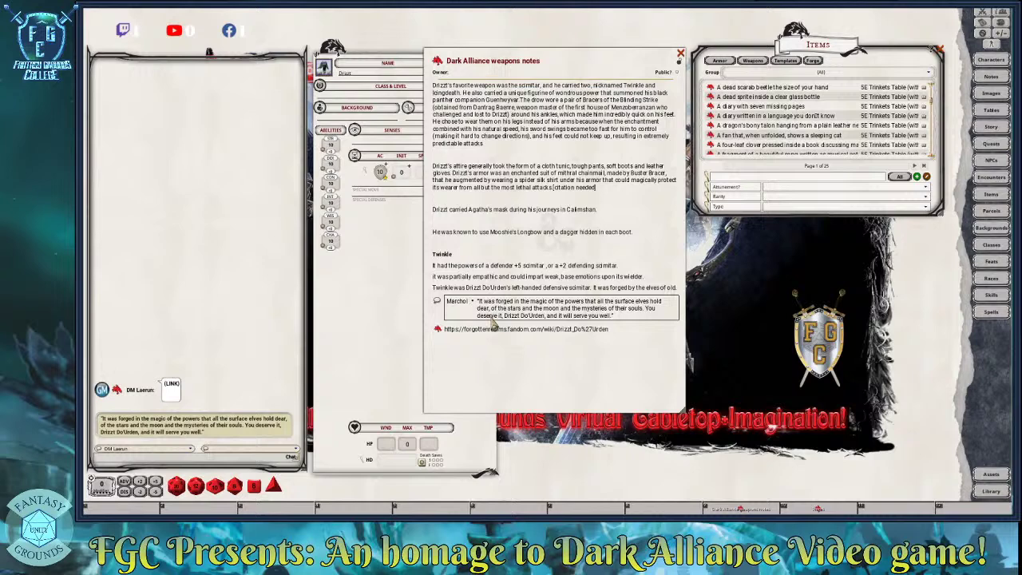
pyautogui.write('Harpell')
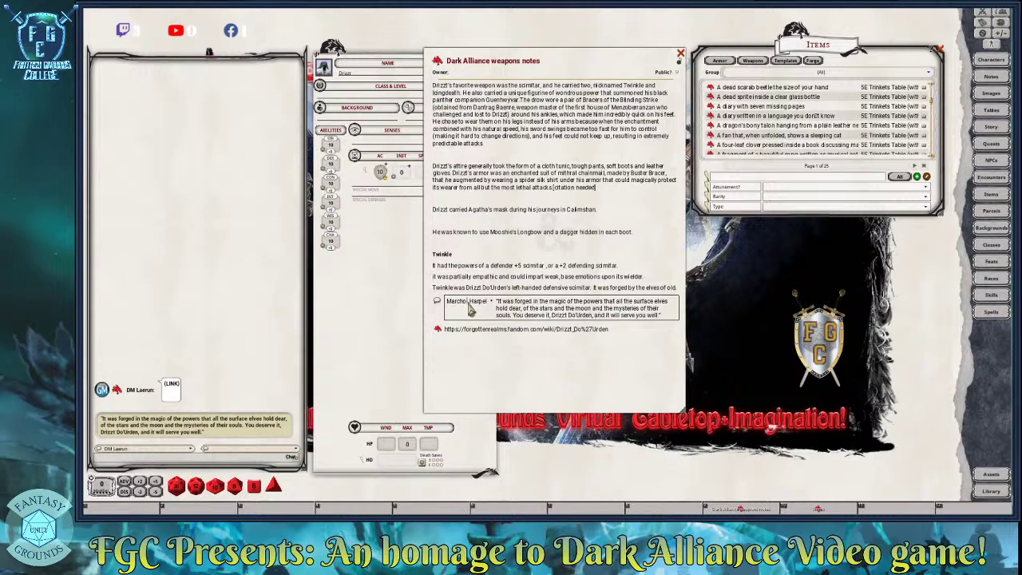
pyautogui.press('BackSpace')
pyautogui.press('BackSpace')
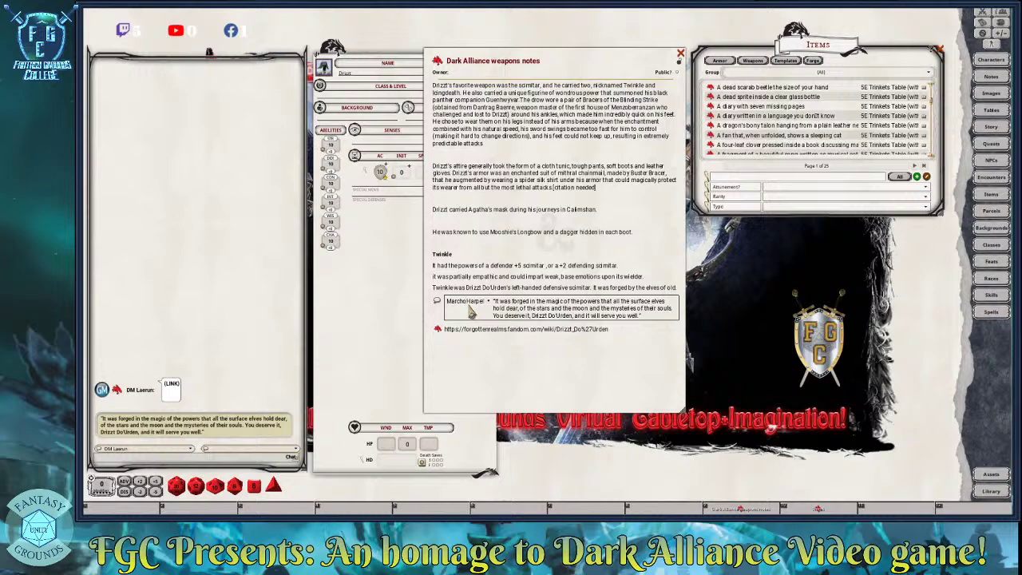
pyautogui.write('r')
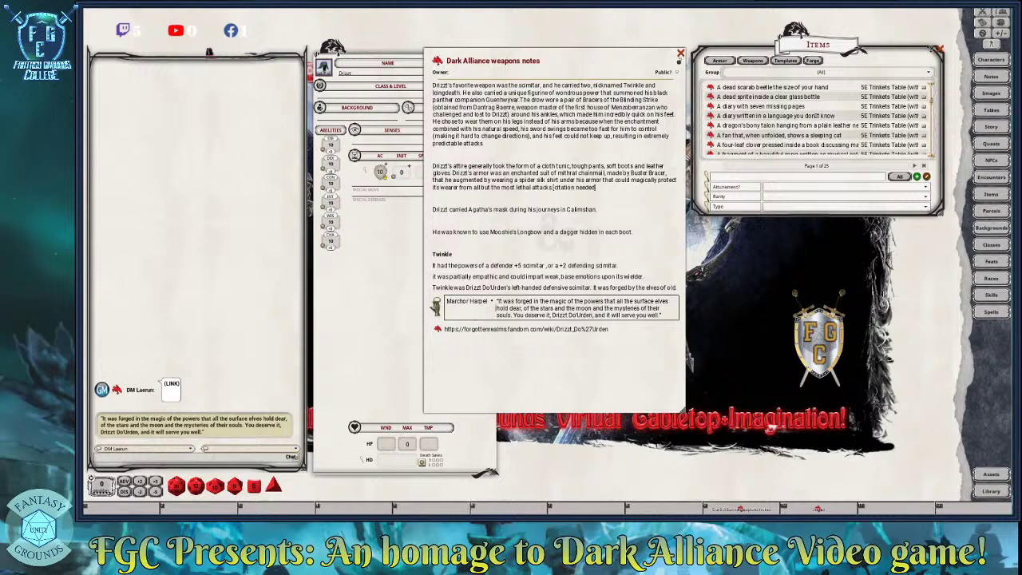
pyautogui.click(436, 304)
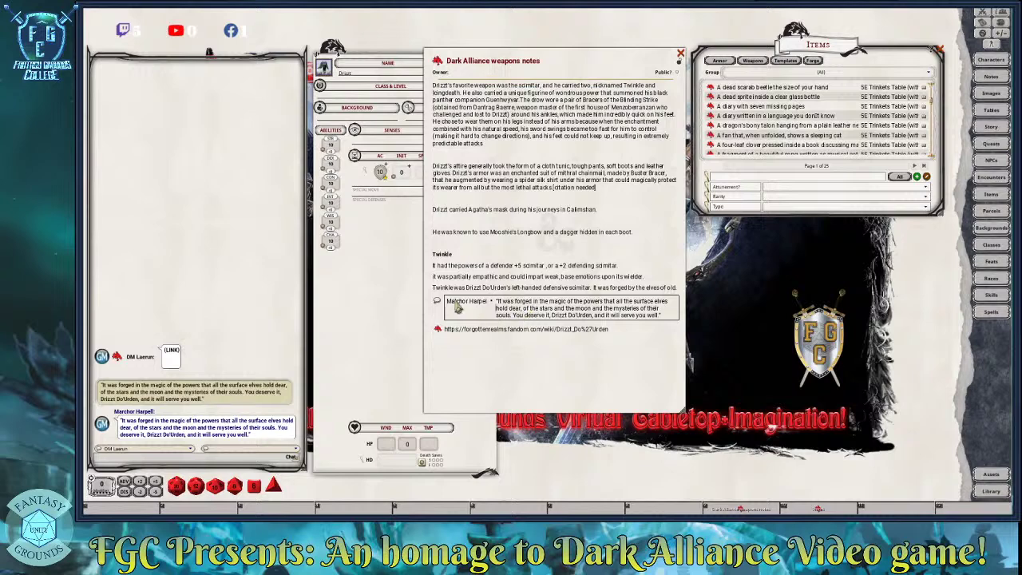
pyautogui.click(476, 254)
pyautogui.scroll(-3, 805, 134)
pyautogui.scroll(3, 805, 140)
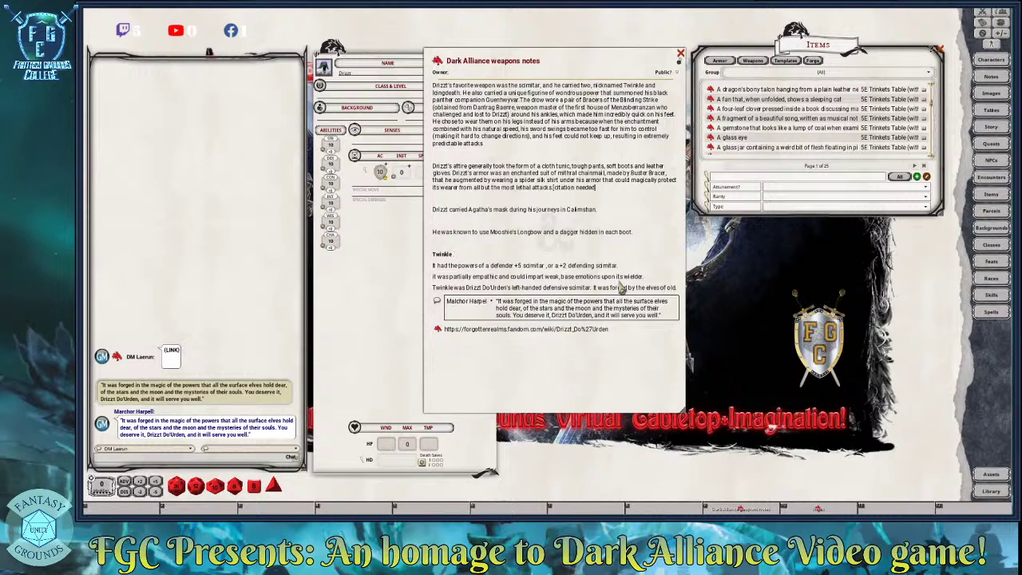
# Paste the background text beginning "TWINKLE Twinkle is Icingdeath's companion scimitar" below the wiki link, separated by a blank line, and review it
pyautogui.click(616, 332)
pyautogui.press('Return')
pyautogui.press('Return')
pyautogui.hotkey('ctrl', 'v')
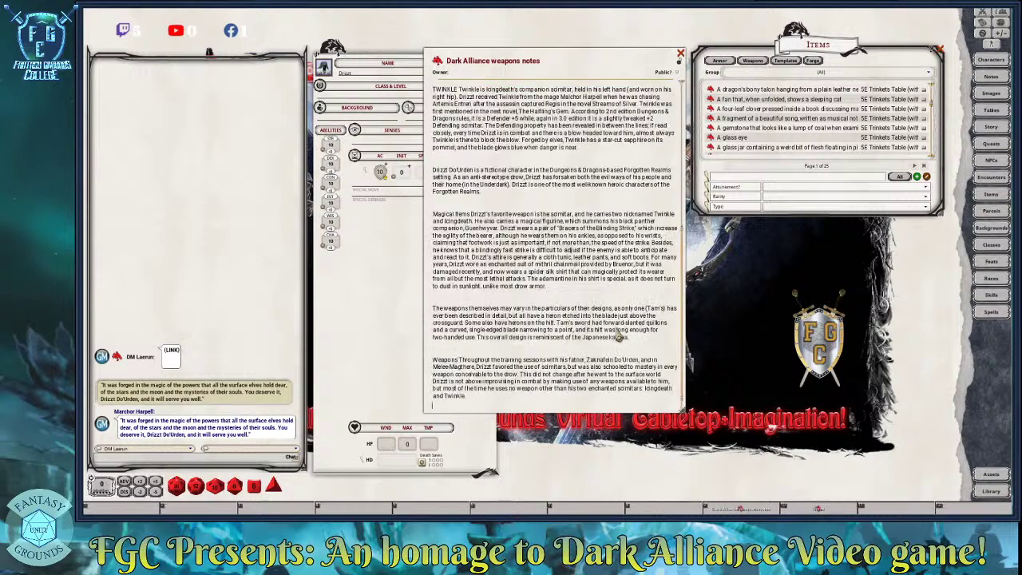
pyautogui.scroll(3, 577, 321)
pyautogui.scroll(2, 576, 320)
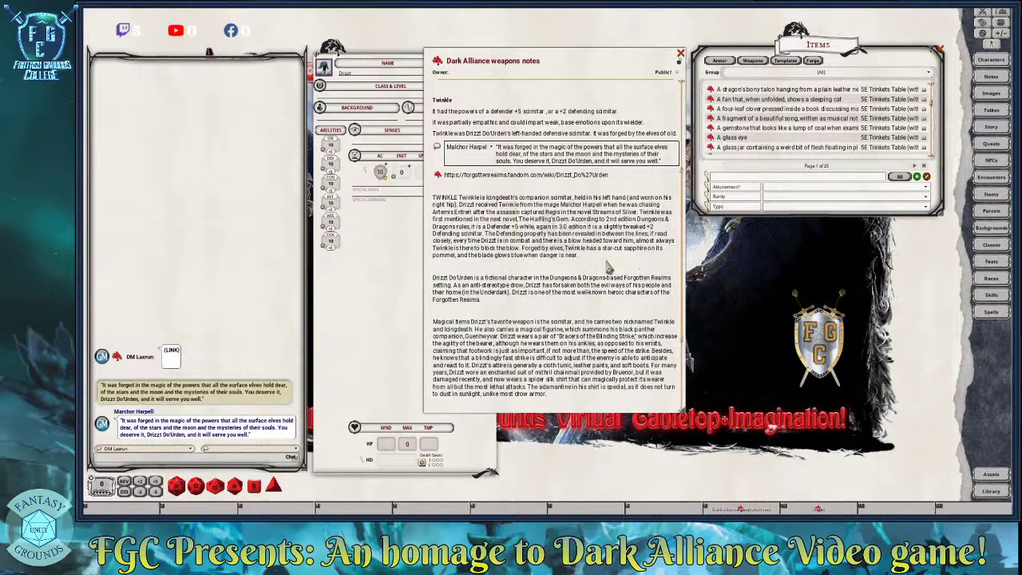
pyautogui.scroll(-1, 611, 268)
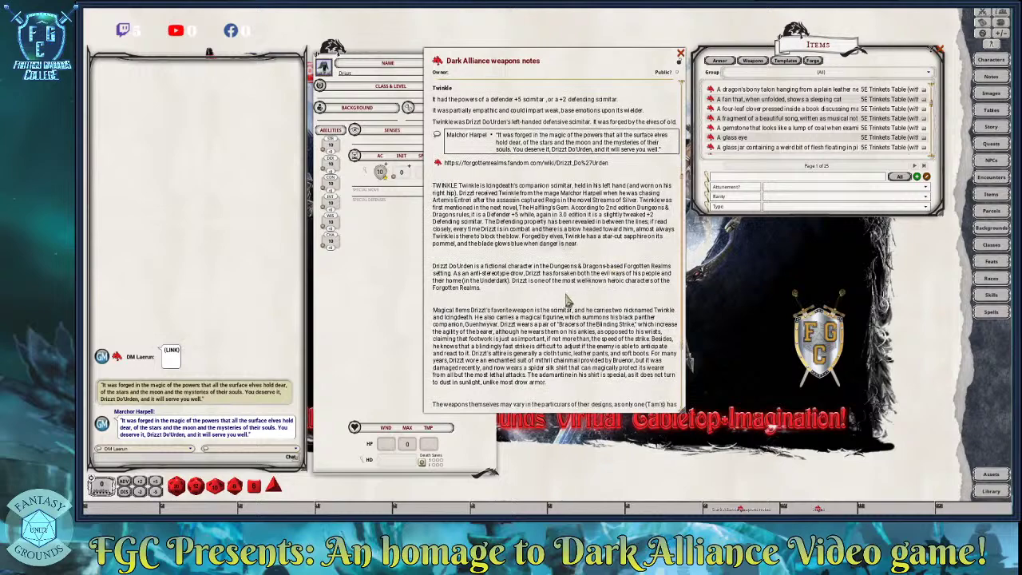
pyautogui.scroll(-2, 569, 301)
pyautogui.scroll(-5, 565, 301)
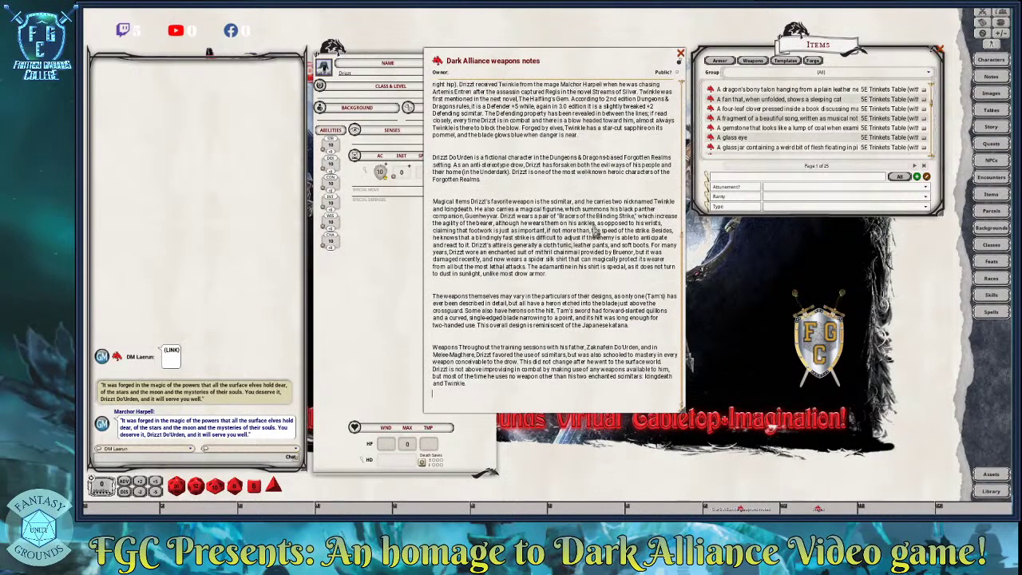
# Move the weapons note aside and search the items list for "scimitar"
pyautogui.click(680, 72)
pyautogui.moveTo(579, 52); pyautogui.dragTo(559, 54)
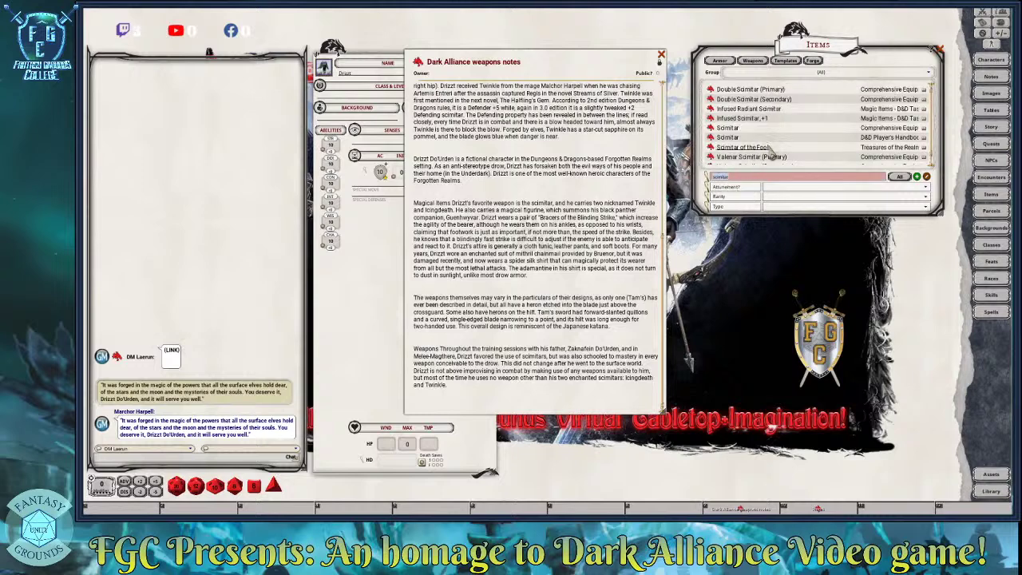
pyautogui.scroll(-1, 770, 152)
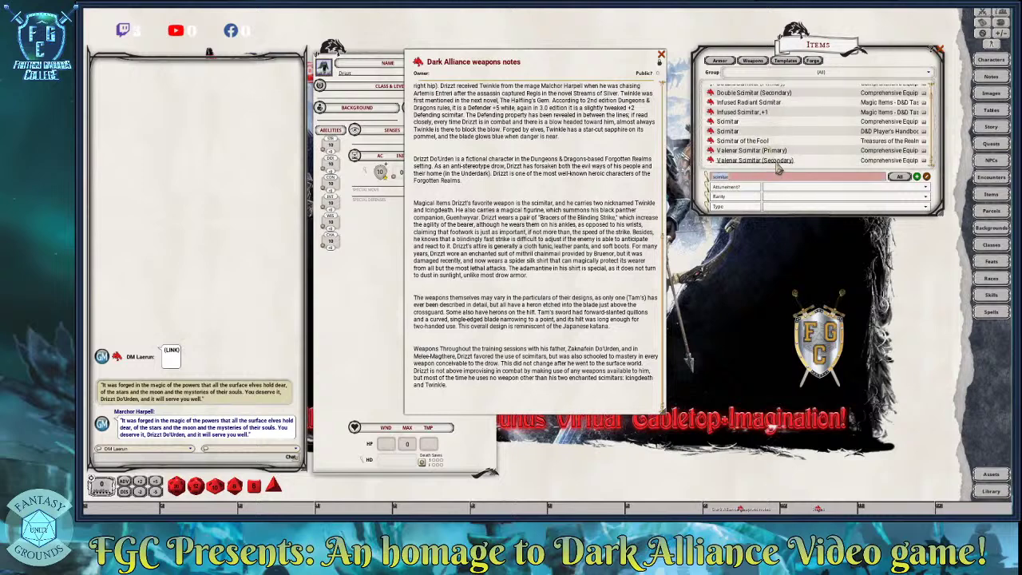
pyautogui.scroll(1, 779, 165)
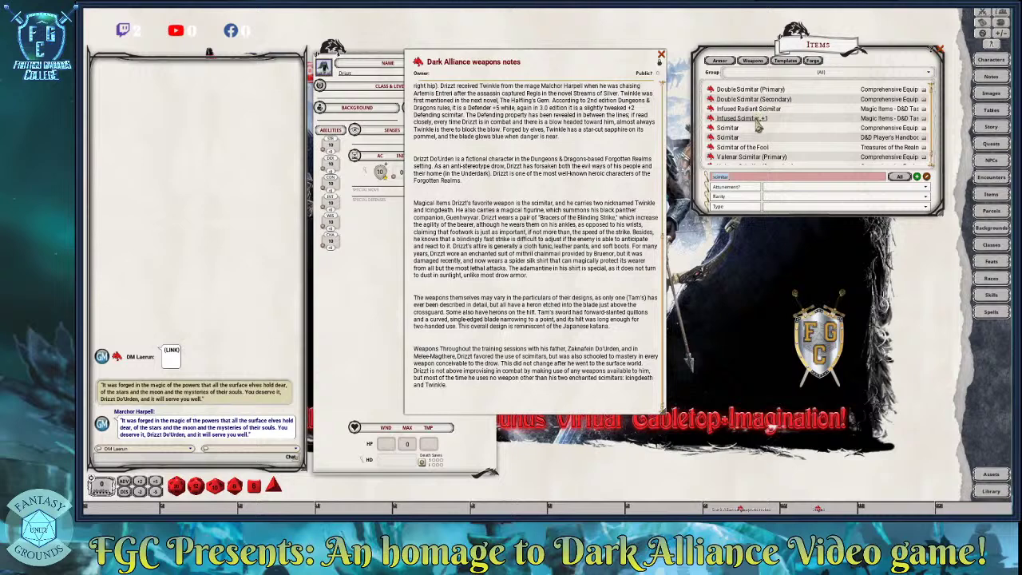
pyautogui.scroll(-1, 771, 149)
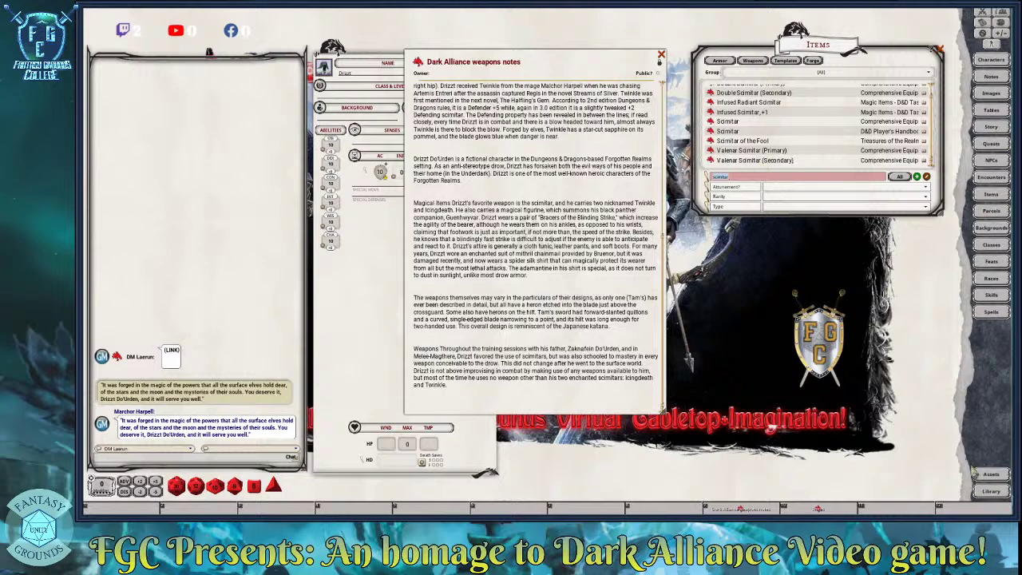
# Load the D&D Dungeon Master's Guide data module from the library and close the module and library windows
pyautogui.scroll(-5, 624, 206)
pyautogui.scroll(-10, 624, 205)
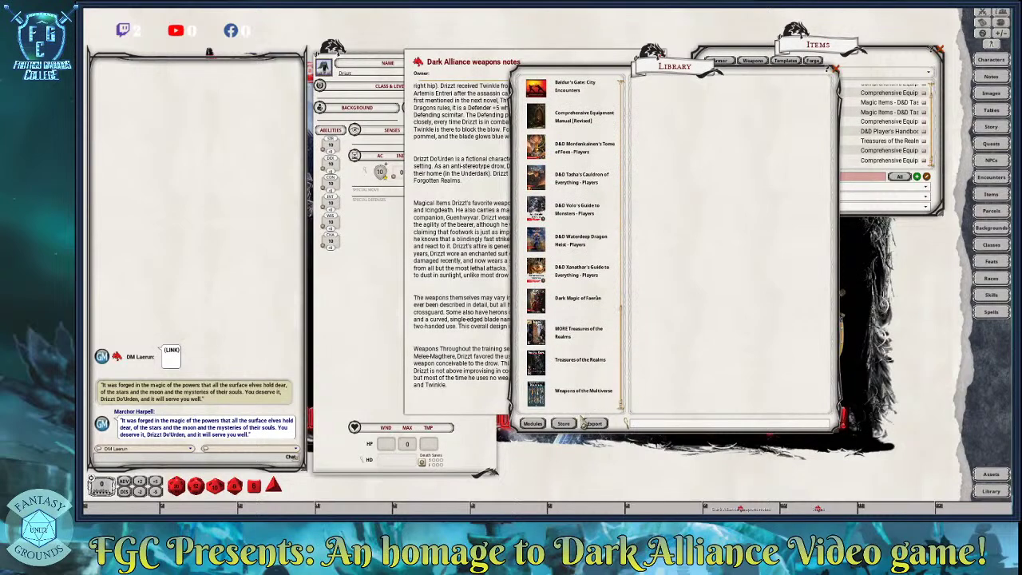
pyautogui.click(533, 423)
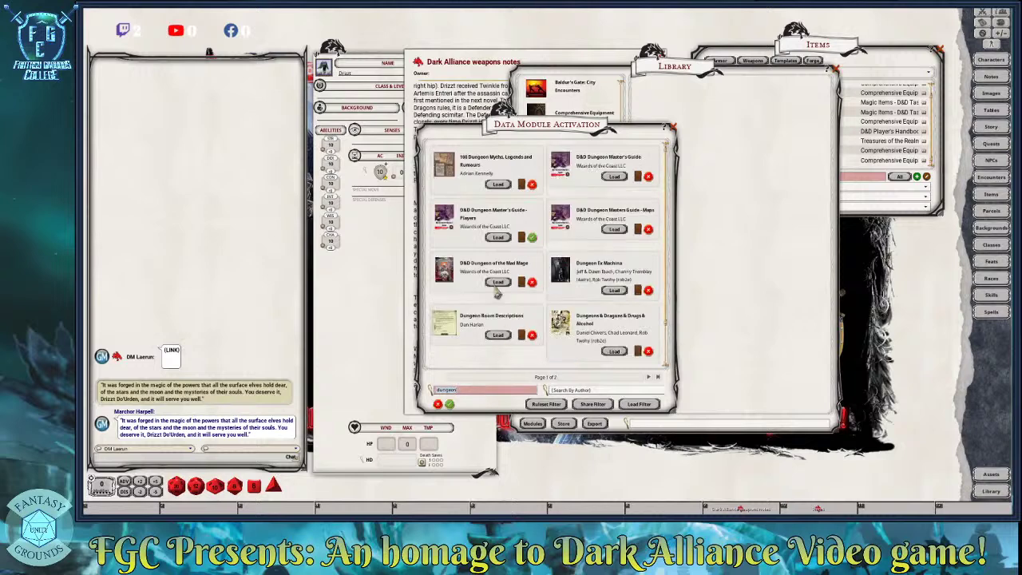
pyautogui.click(613, 177)
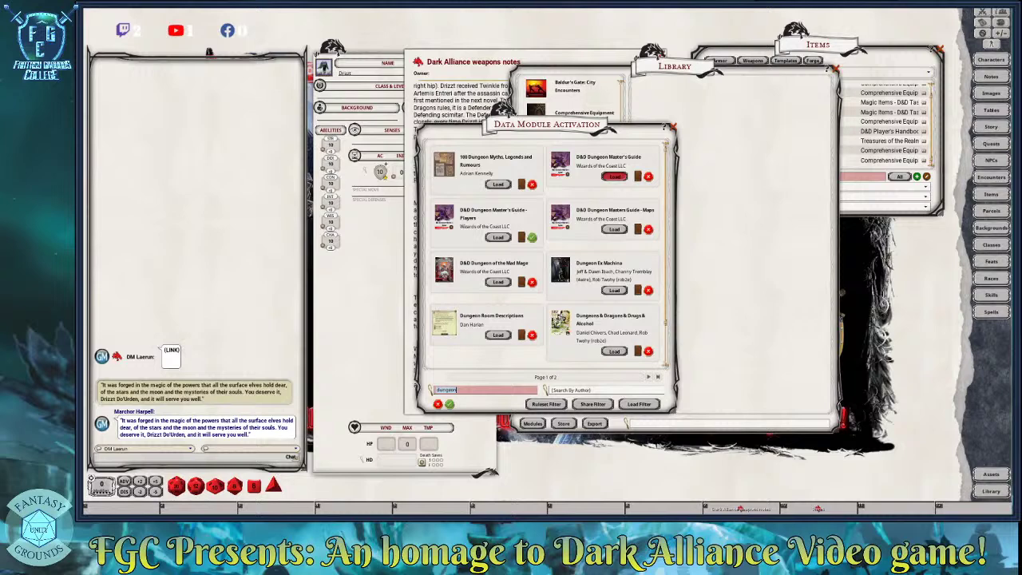
pyautogui.click(607, 174)
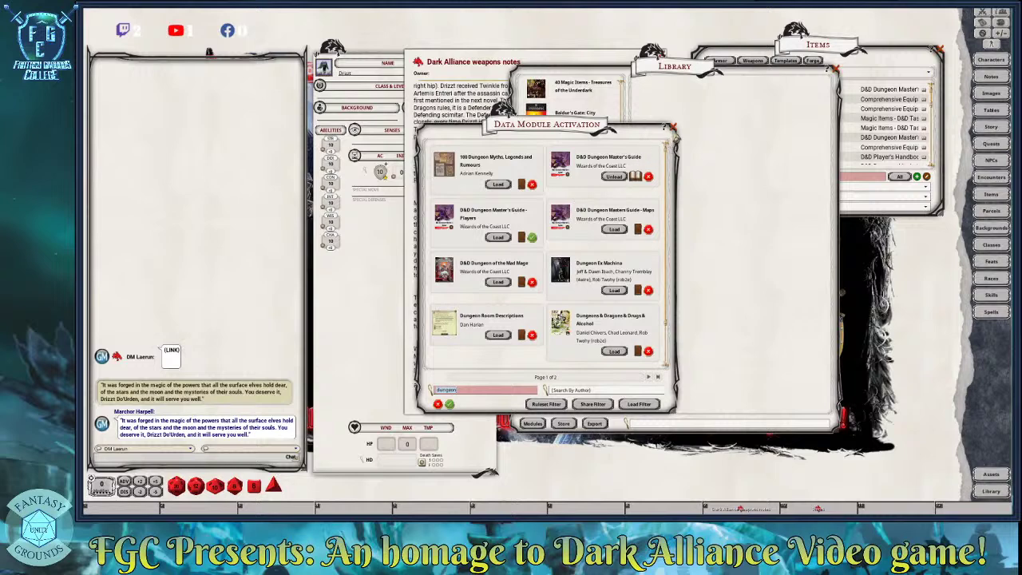
pyautogui.click(674, 127)
pyautogui.scroll(-1, 582, 236)
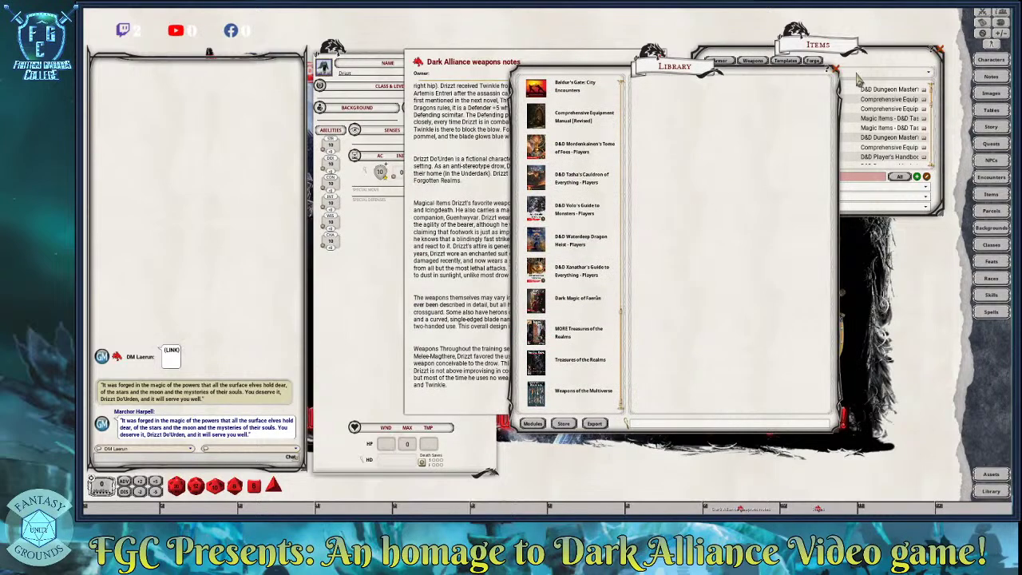
pyautogui.click(835, 68)
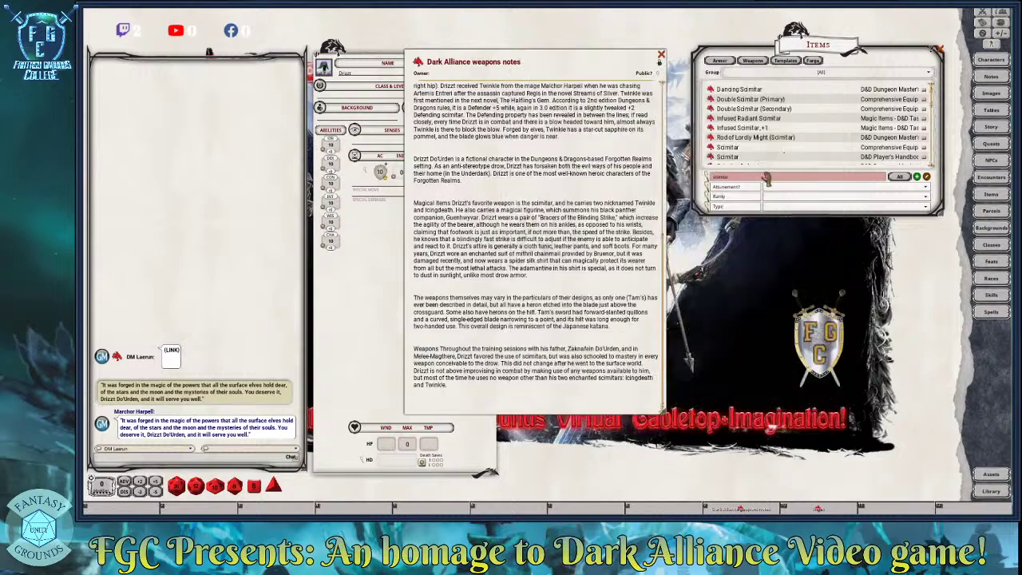
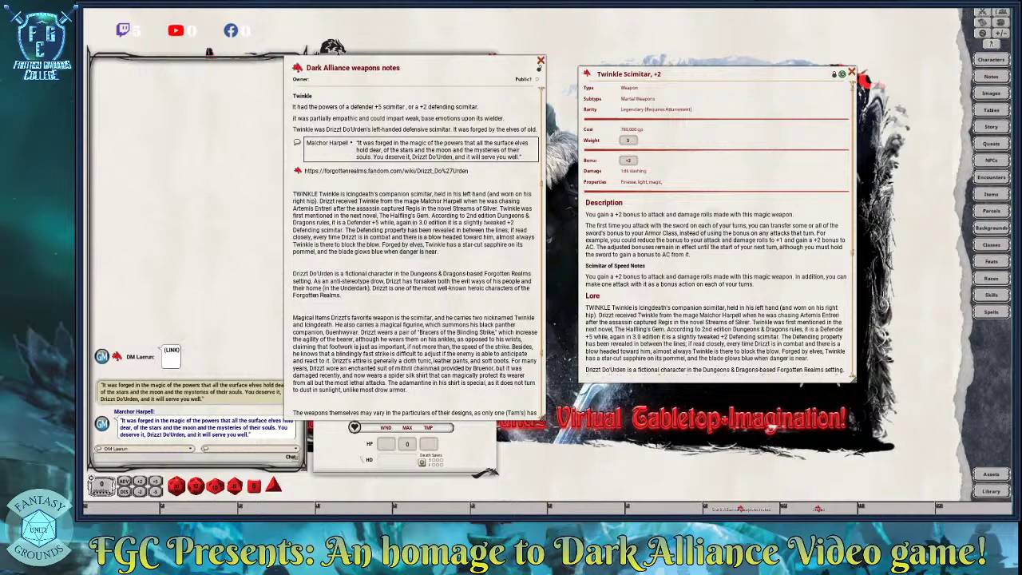
# Add an "IcingDeath Scimitar" heading line at the end of the note, set apart by blank lines
pyautogui.scroll(-3, 407, 336)
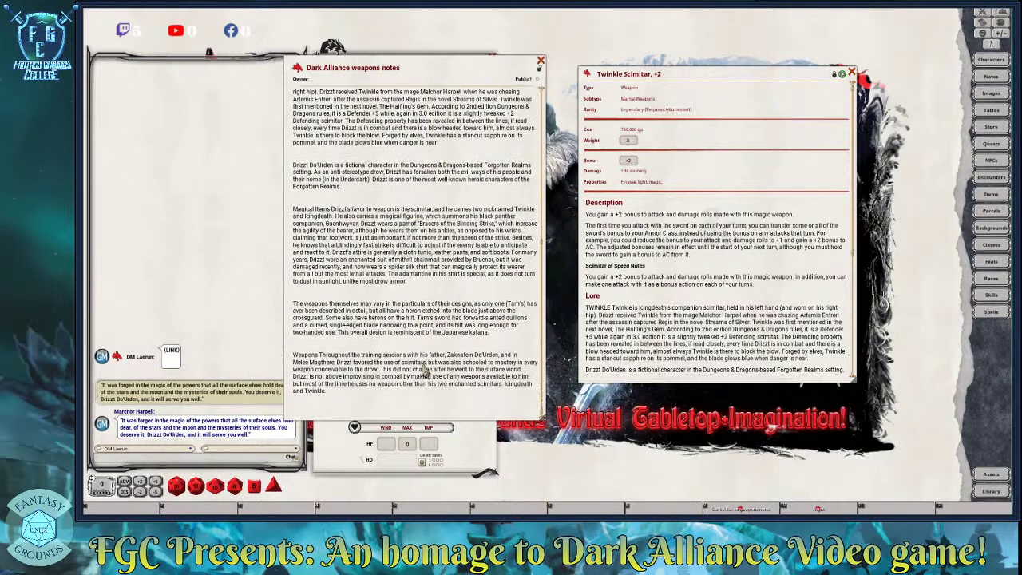
pyautogui.click(358, 403)
pyautogui.press('Return')
pyautogui.press('Return')
pyautogui.press('Return')
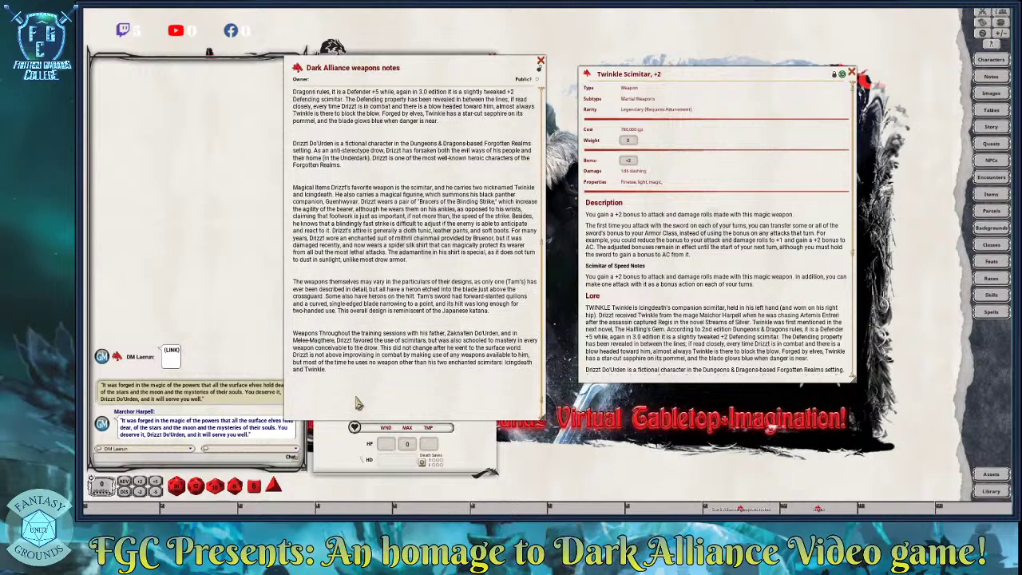
pyautogui.write('Icin')
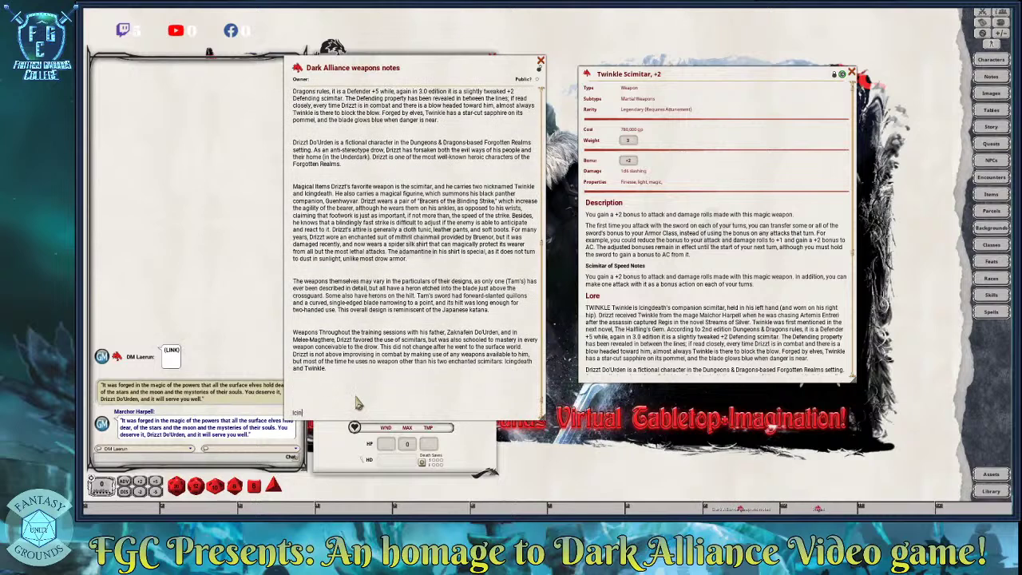
pyautogui.write('gDeath Scimitar')
pyautogui.press('Return')
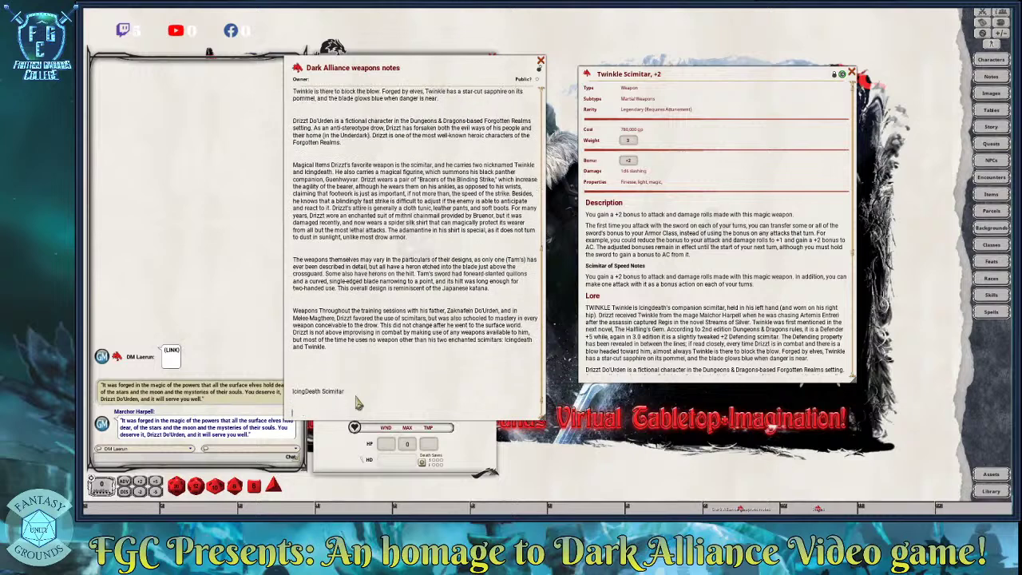
# Insert the Icingdeath nickname sentence and sword pommel passage below the heading, without the [1][note 1] markers, stray dash or extra blank lines
pyautogui.write("Icingdeath was the nickname for Drizzt Do'Urden's main right-hand scimitar.[1][note 1] ...uncovering a gem-encrusted sword pommel, its black adamantite hilt masterfully sculpted into the likeness of the toothed maw of a hunting cat.")
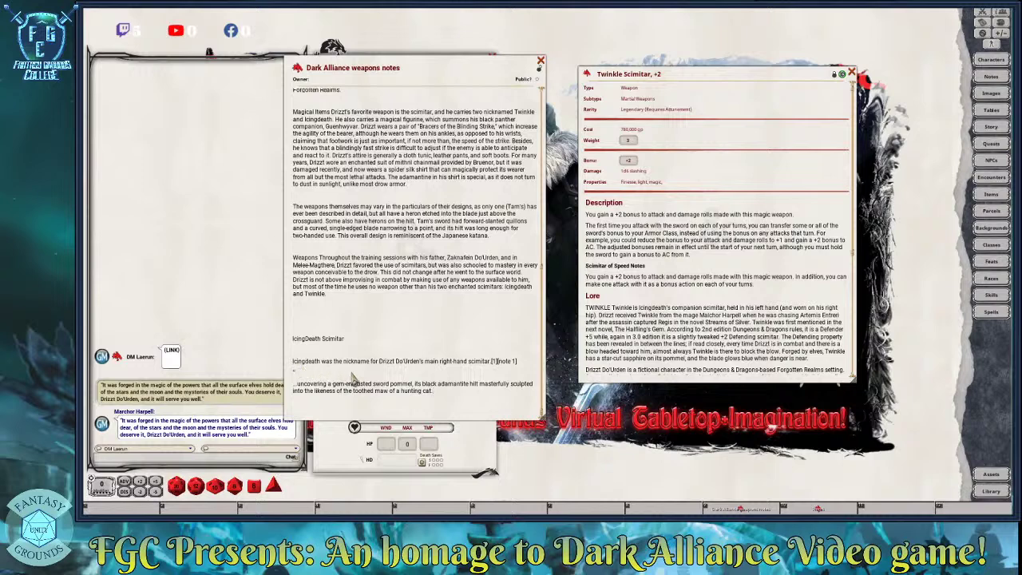
pyautogui.press('BackSpace')
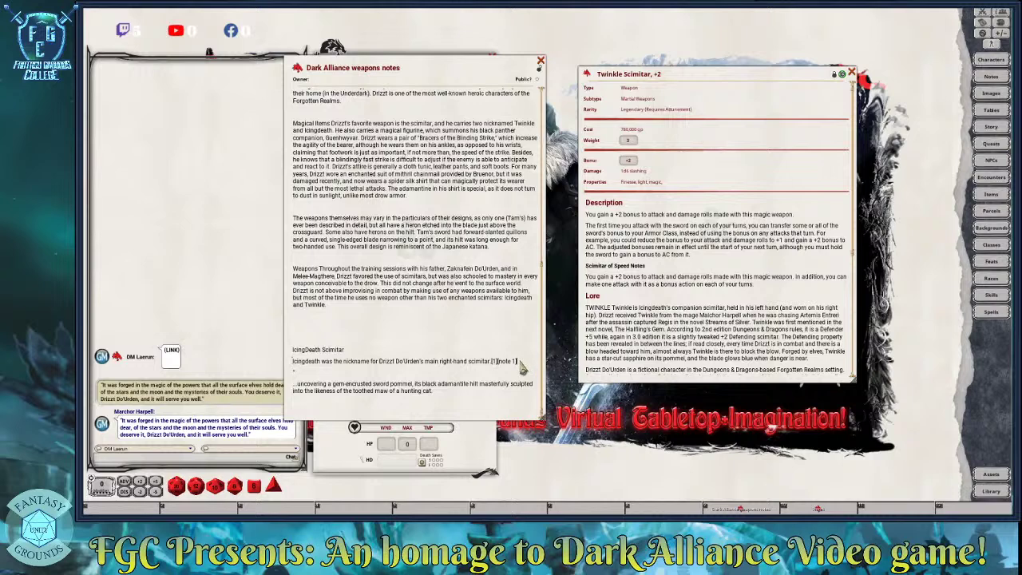
pyautogui.press('BackSpace')
pyautogui.press('BackSpace')
pyautogui.press('BackSpace')
pyautogui.press('BackSpace')
pyautogui.press('BackSpace')
pyautogui.press('BackSpace')
pyautogui.press('BackSpace')
pyautogui.press('BackSpace')
pyautogui.press('BackSpace')
pyautogui.press('BackSpace')
pyautogui.press('BackSpace')
pyautogui.press('Delete')
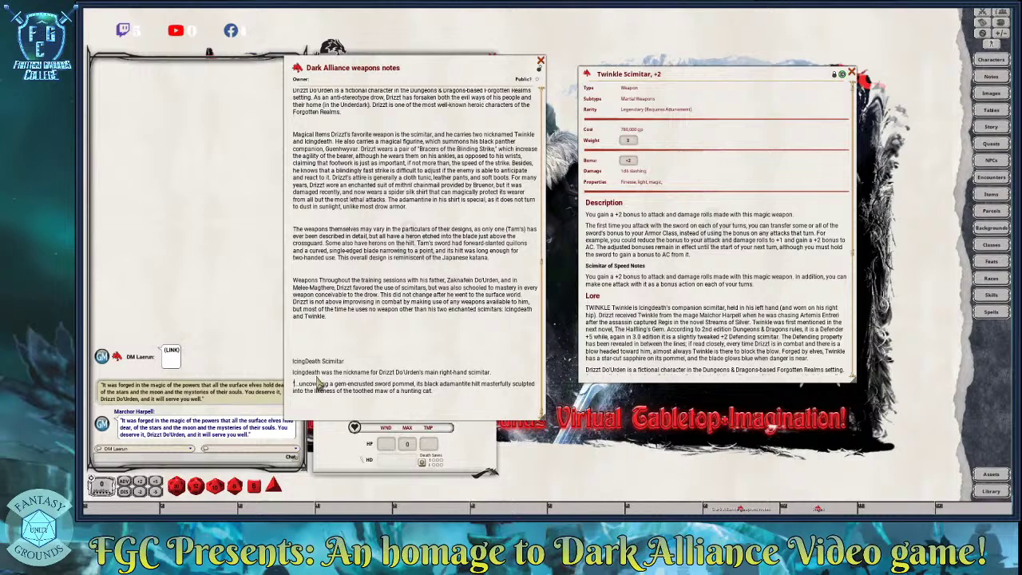
# Enclose the passage beginning "...uncovering a gem-encrusted sword pommel" in quotation marks
pyautogui.click(437, 392)
pyautogui.write('"')
pyautogui.scroll(-1, 490, 330)
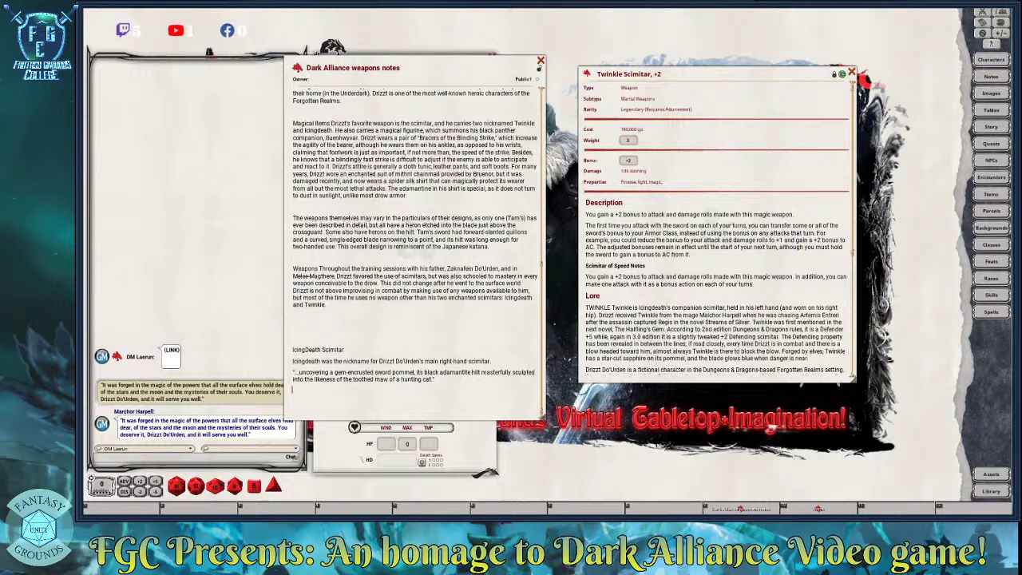
pyautogui.press('ctrl')
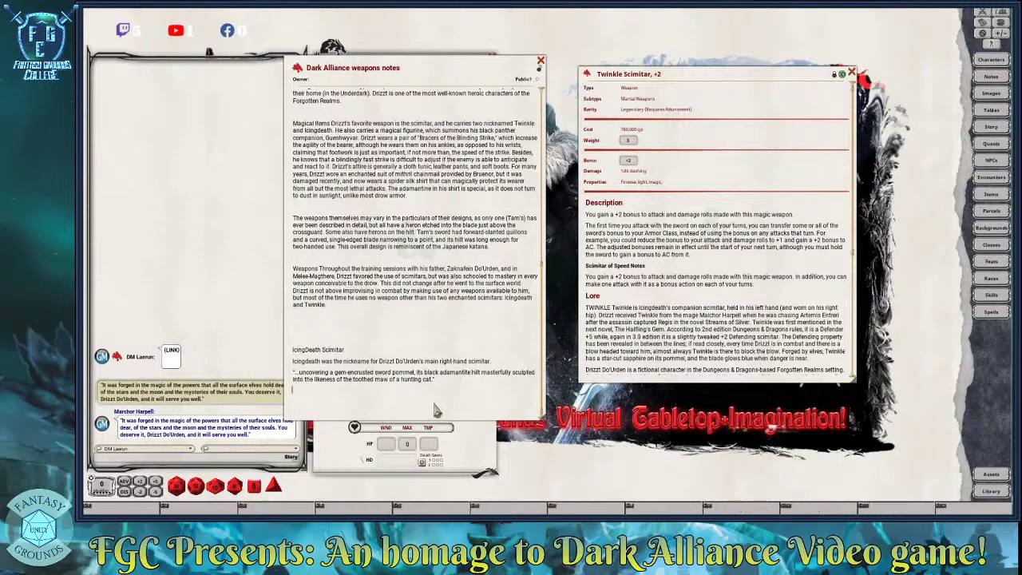
# Add the sentences on Icingdeath as a +3 scimitar with frost powers to the note, without the [1][4] and [1] markers
pyautogui.write('Icingdeath was a +3 scimitar.[1][4] It had the powers of a frost weapon. When the sword detected or fed on fire, it started glowing with a pale blue shimmer.[1]')
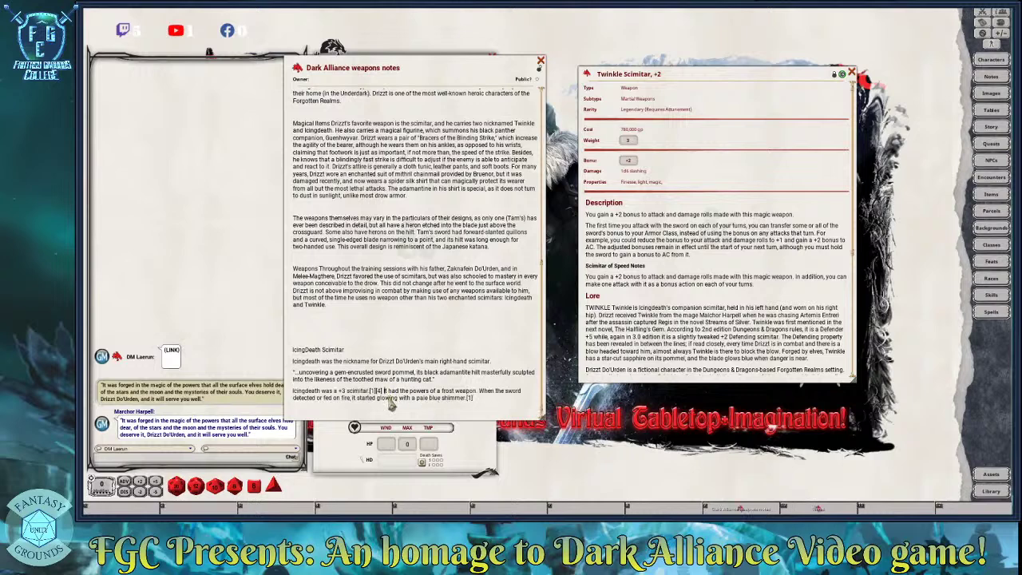
pyautogui.press('BackSpace')
pyautogui.press('BackSpace')
pyautogui.press('BackSpace')
pyautogui.press('BackSpace')
pyautogui.press('BackSpace')
pyautogui.press('BackSpace')
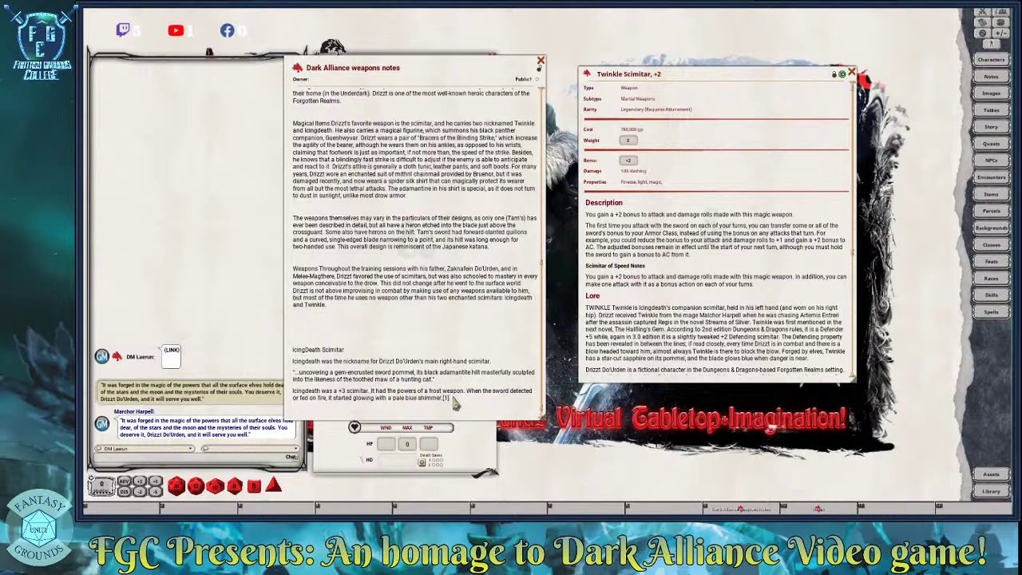
pyautogui.press('BackSpace')
pyautogui.press('BackSpace')
pyautogui.press('BackSpace')
pyautogui.press('Return')
# Append Icingdeath's hilt, Powers and History passages without the stray "Choose up to 10 PC games" and "FROM $1" lines, and close the open records
pyautogui.scroll(-1, 444, 392)
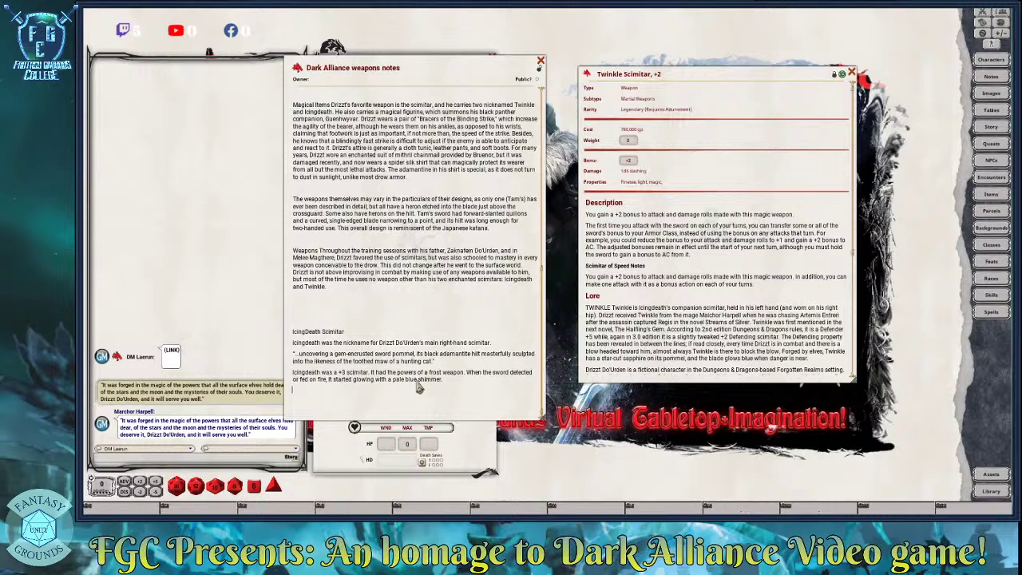
pyautogui.scroll(-5, 420, 385)
pyautogui.scroll(-1, 421, 385)
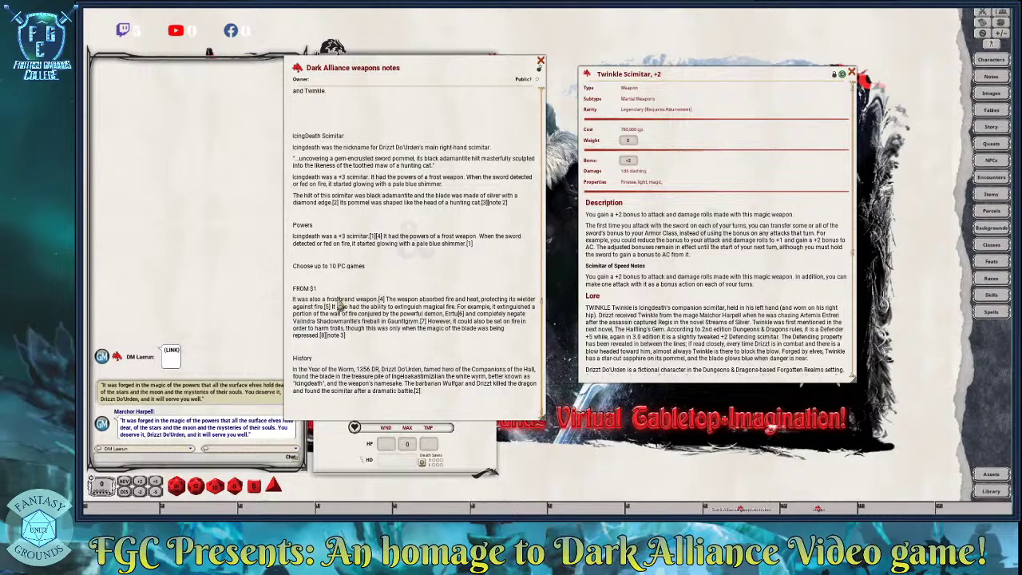
pyautogui.press('BackSpace')
pyautogui.press('BackSpace')
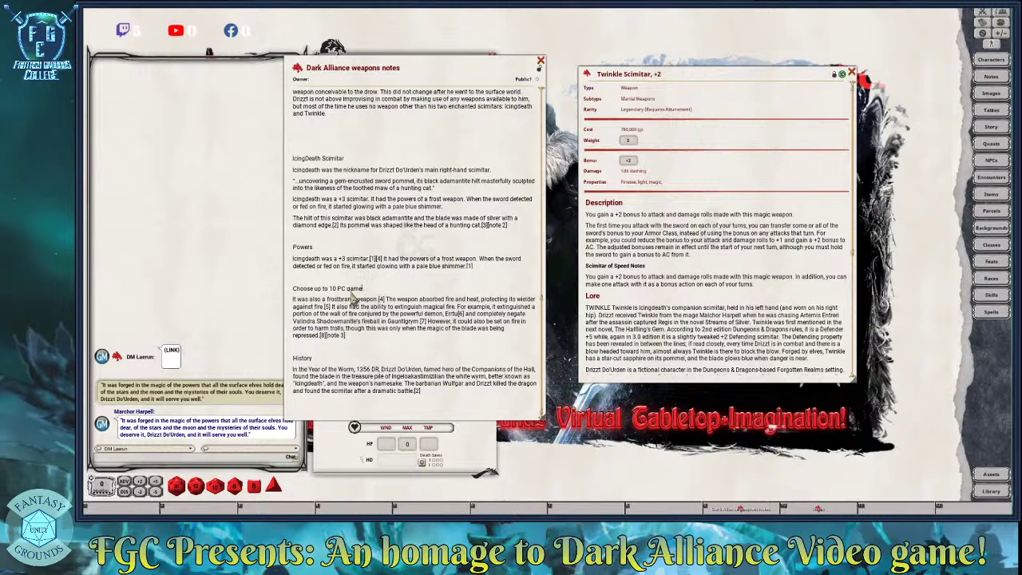
pyautogui.press('BackSpace')
pyautogui.press('BackSpace')
pyautogui.press('BackSpace')
pyautogui.press('BackSpace')
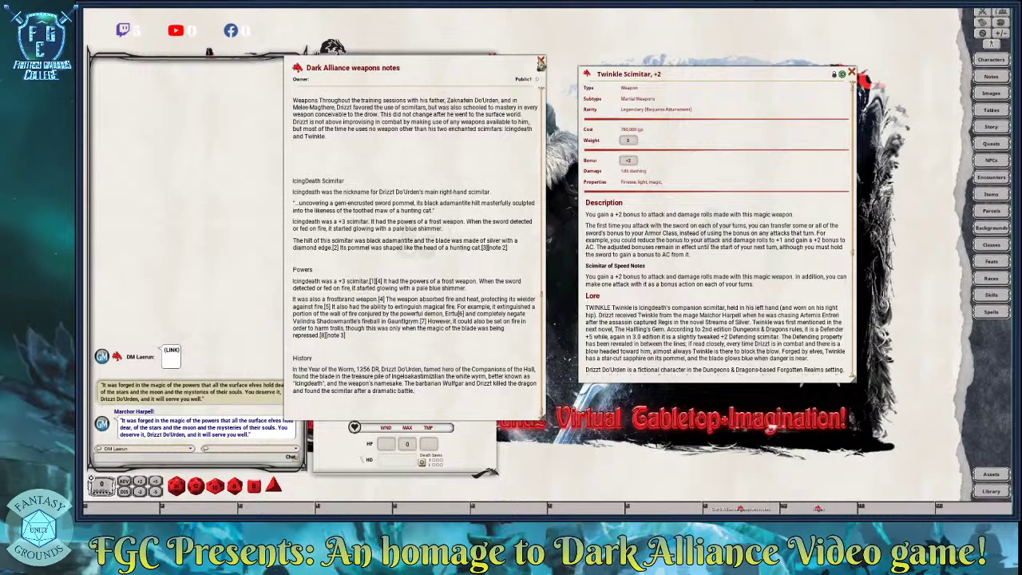
pyautogui.click(541, 61)
pyautogui.click(852, 73)
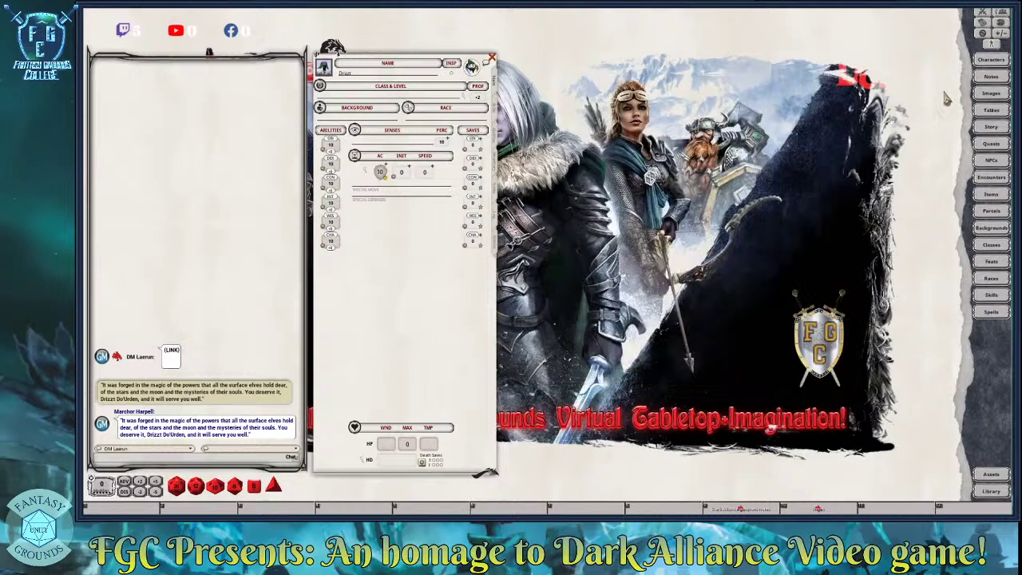
# Search the items list for "Frost" and create an editable copy of Scimitar Frost Brand
pyautogui.click(998, 196)
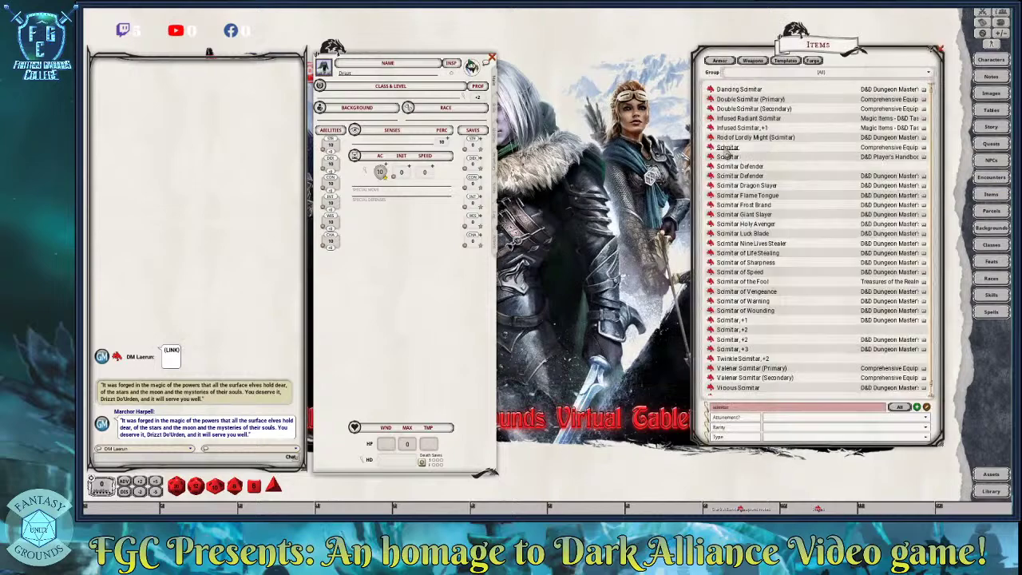
pyautogui.moveTo(774, 74); pyautogui.dragTo(631, 74)
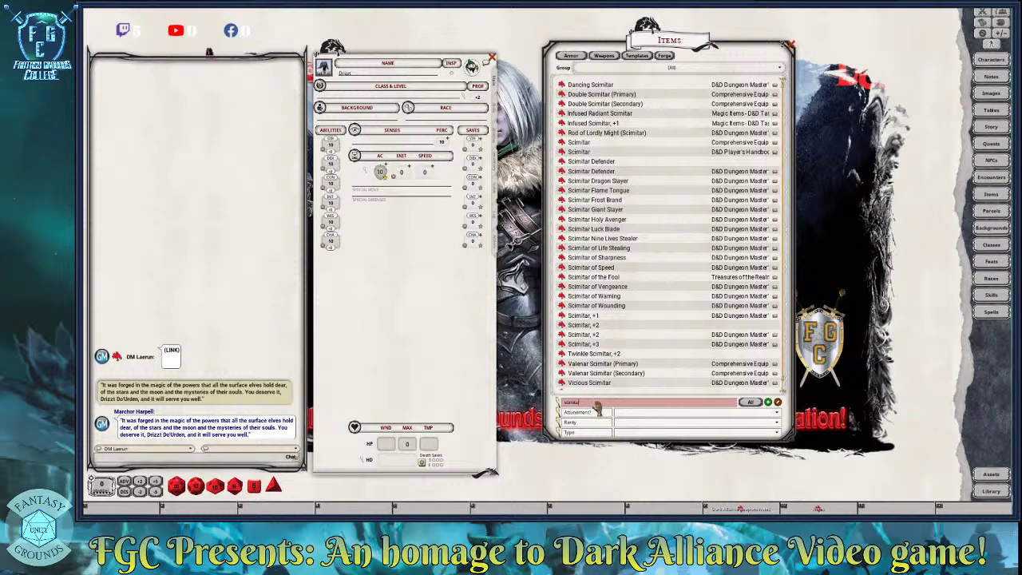
pyautogui.write('Frost')
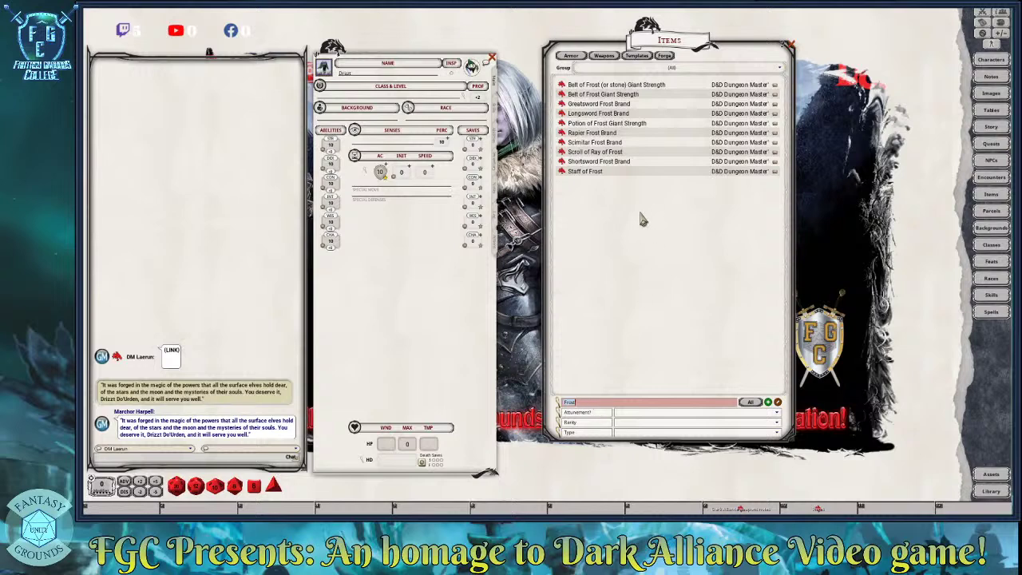
pyautogui.moveTo(565, 145); pyautogui.dragTo(622, 254)
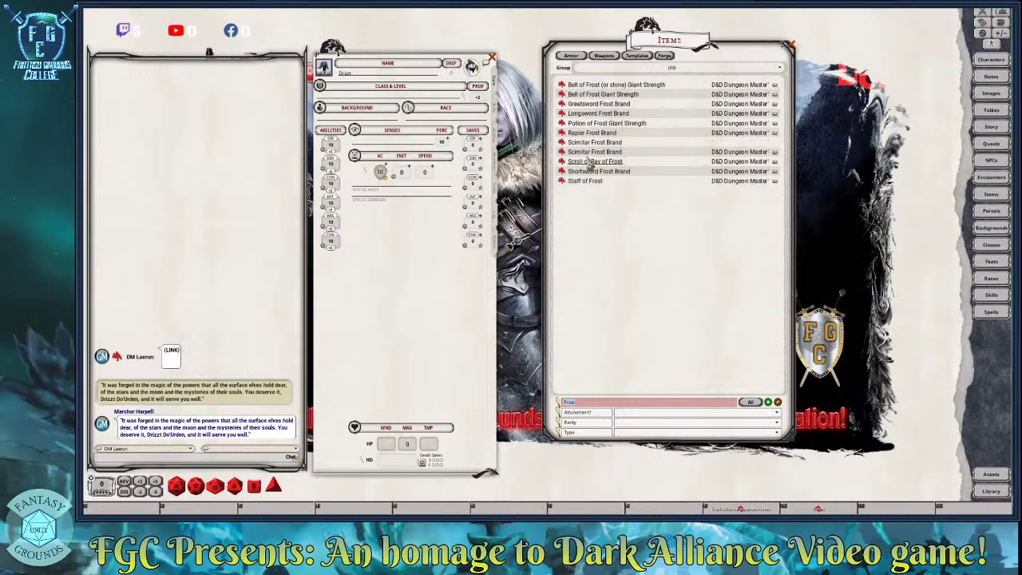
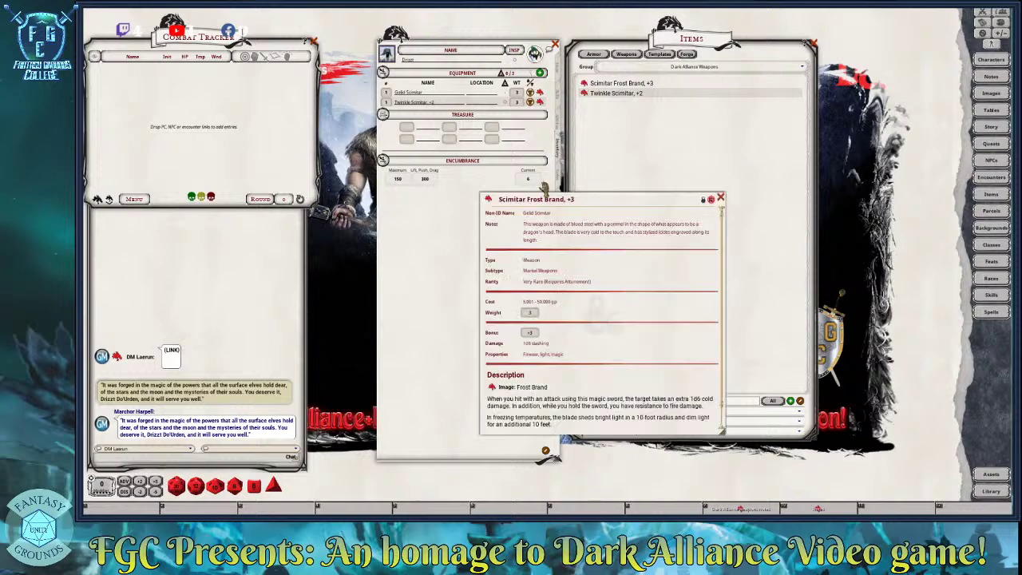
# Mark Scimitar Frost Brand, +3 as identified in both the character's inventory and the campaign item record, and close both records
pyautogui.moveTo(593, 190); pyautogui.dragTo(683, 204)
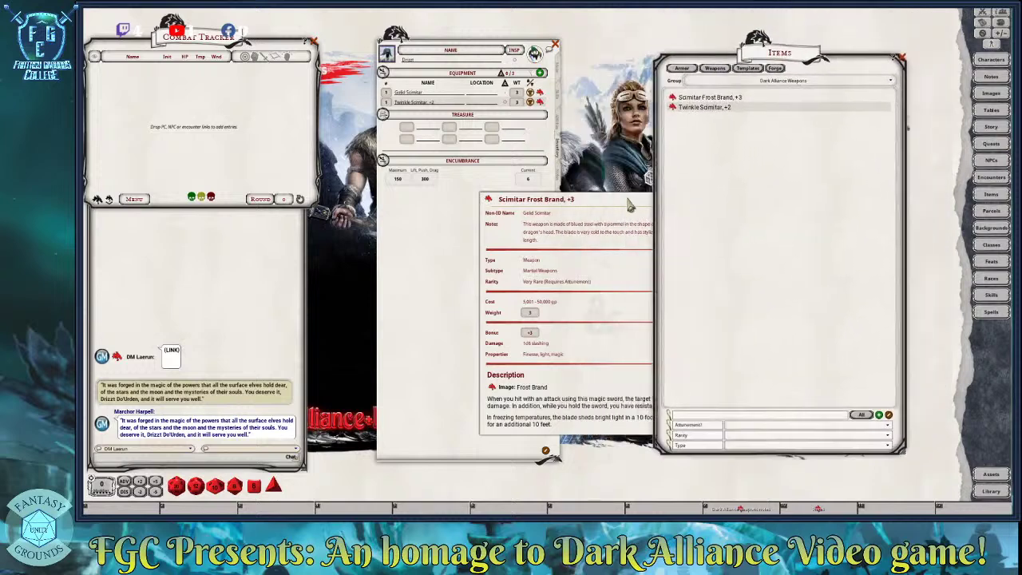
pyautogui.click(530, 111)
pyautogui.moveTo(599, 200); pyautogui.dragTo(493, 227)
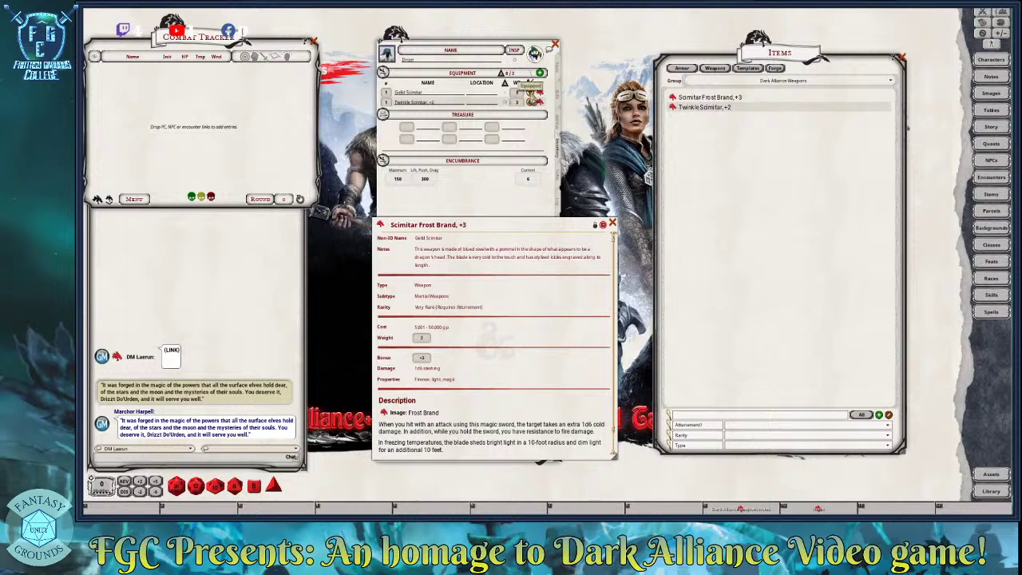
pyautogui.click(540, 93)
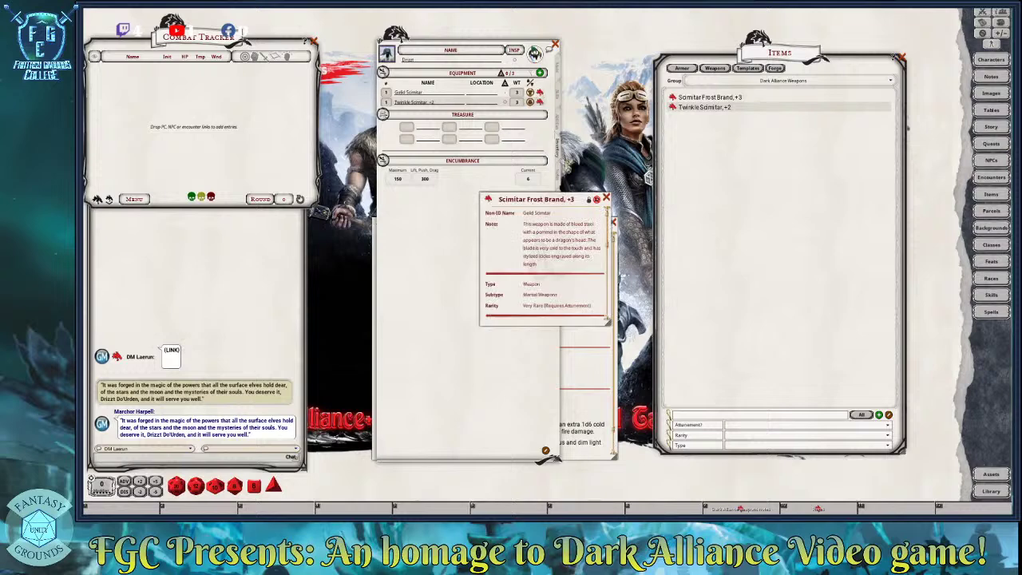
pyautogui.click(595, 199)
pyautogui.click(606, 198)
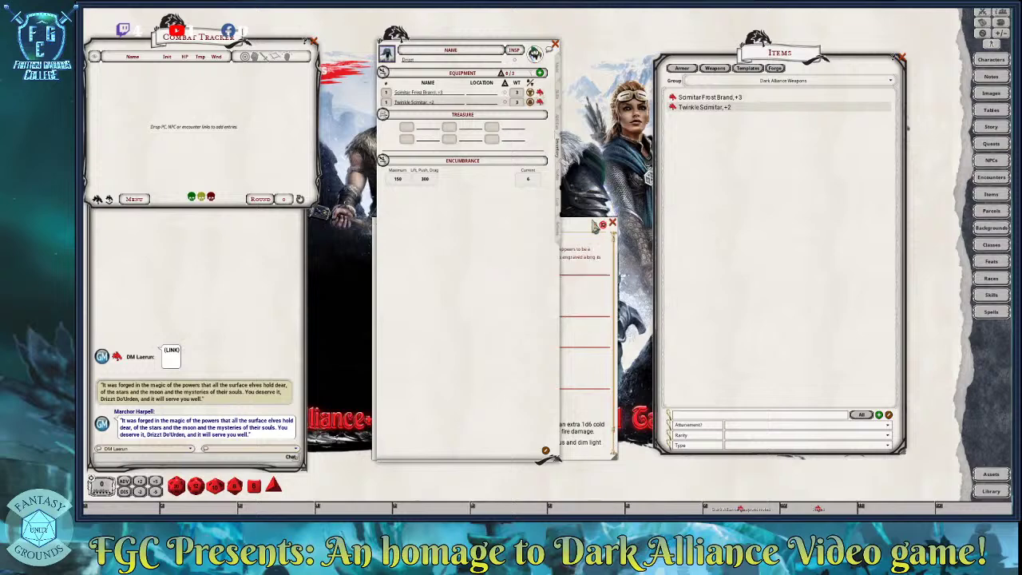
pyautogui.click(612, 235)
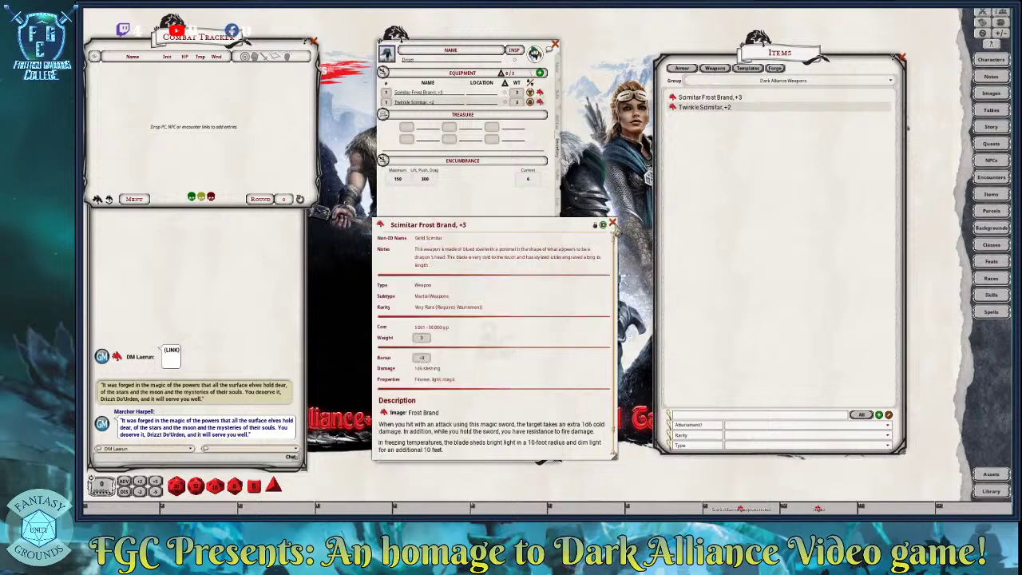
pyautogui.click(611, 222)
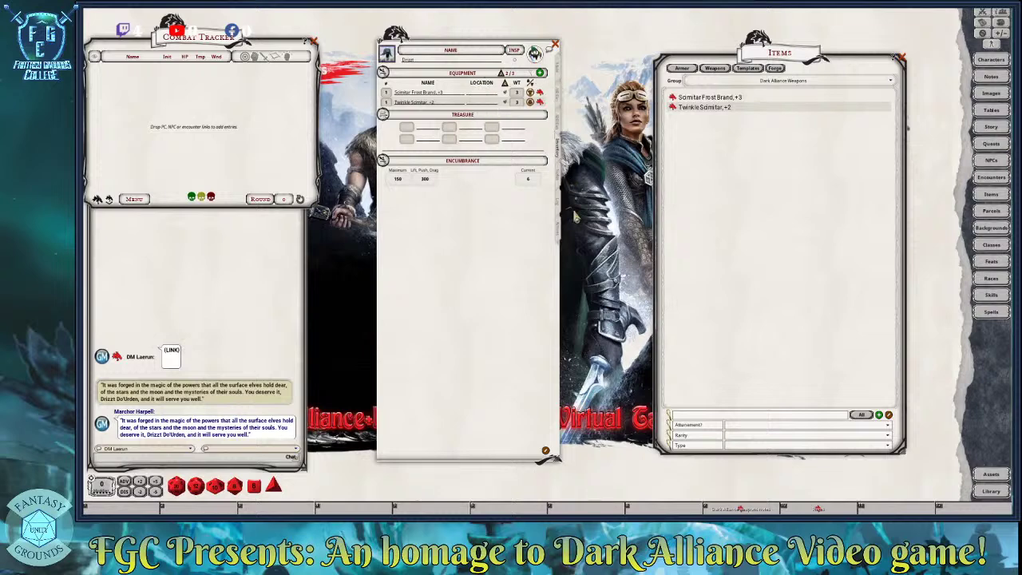
# Try the hand options of Twinkle Scimitar, +2 and review the character's weapon actions and inventory
pyautogui.click(558, 229)
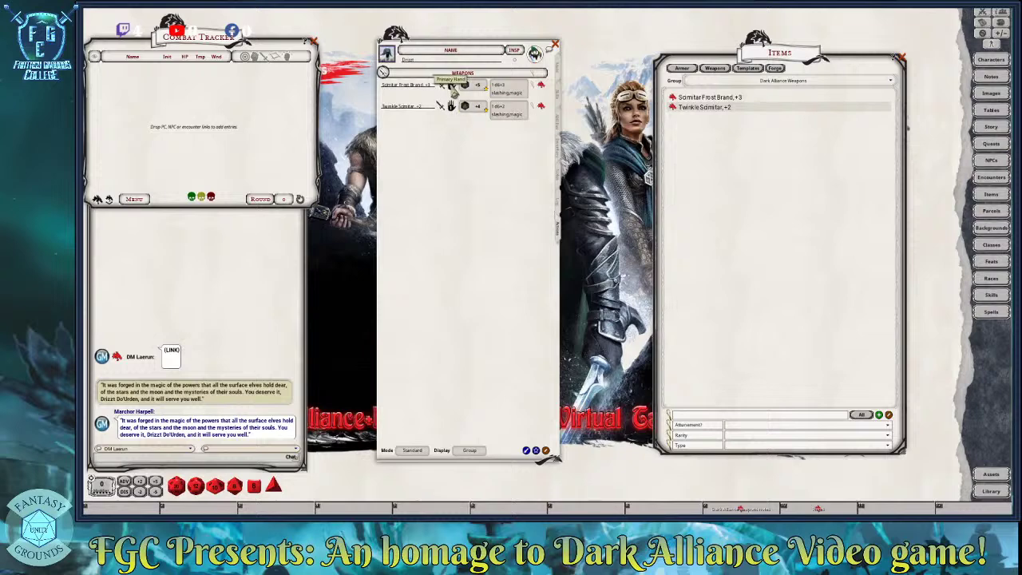
pyautogui.click(452, 113)
pyautogui.click(452, 113)
pyautogui.click(560, 151)
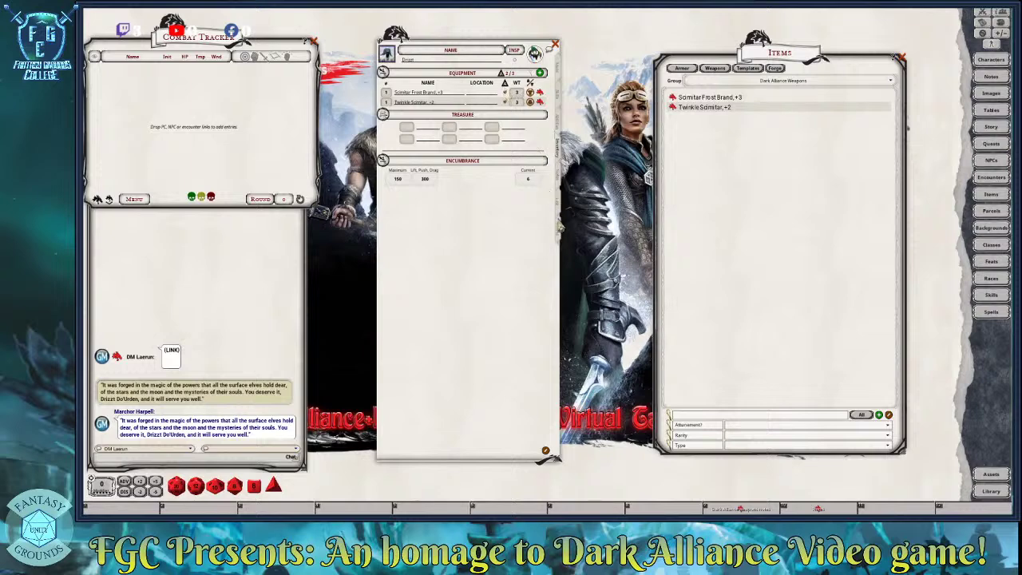
pyautogui.click(558, 230)
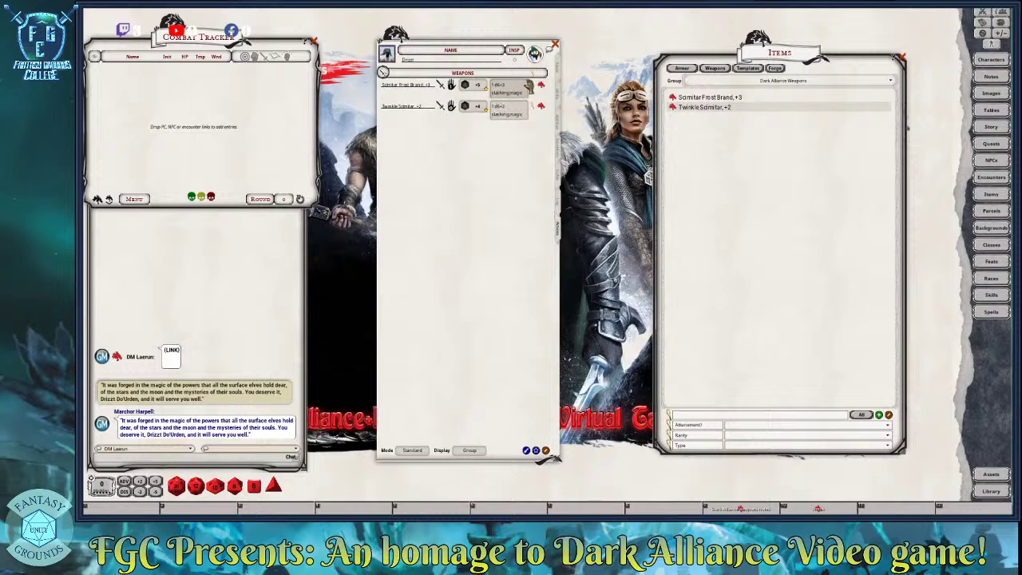
# Open the weapon details of Scimitar Frost Brand, +3 and Twinkle Scimitar, +2 and arrange them clear of the character sheet
pyautogui.click(540, 86)
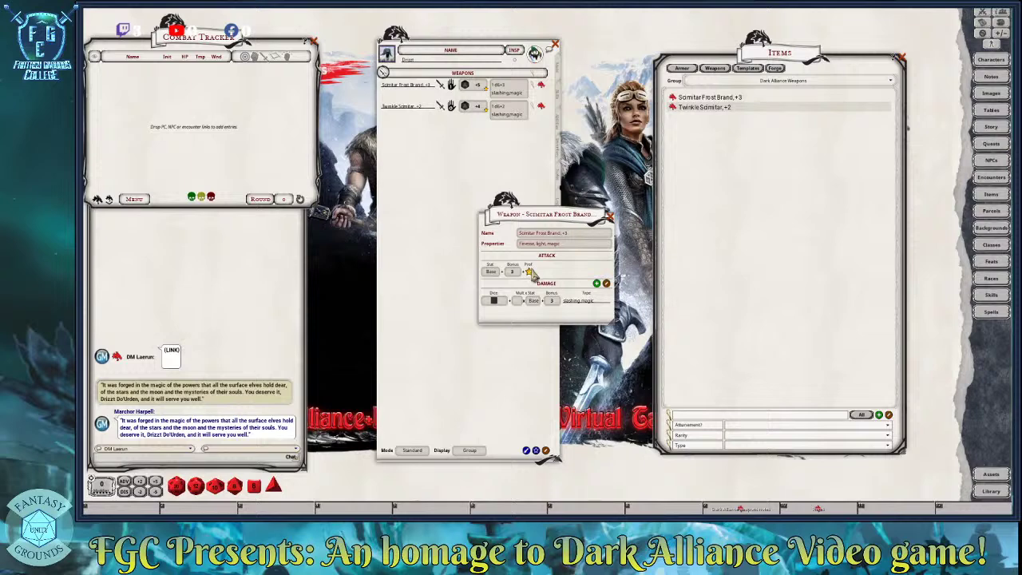
pyautogui.moveTo(561, 221); pyautogui.dragTo(670, 152)
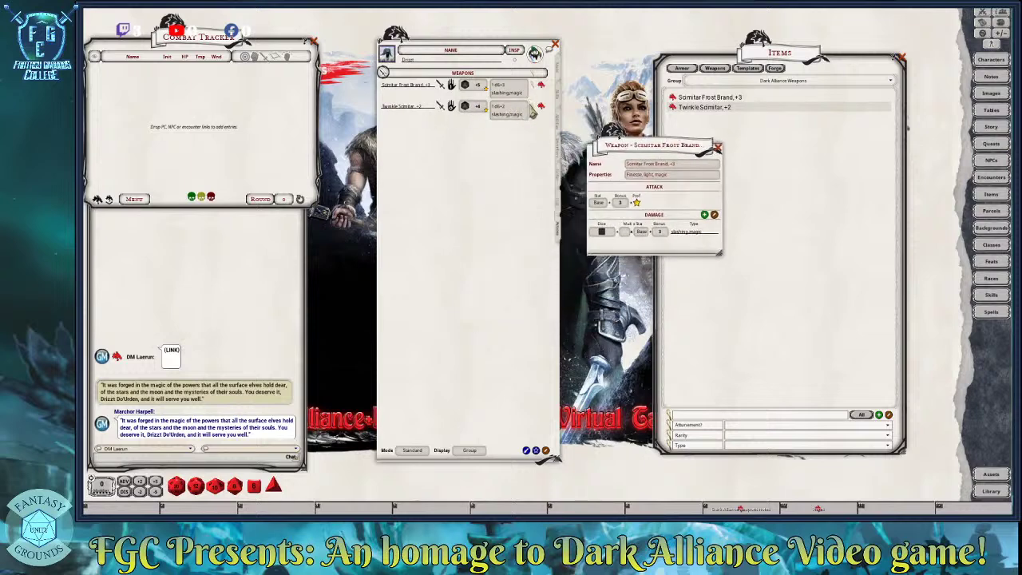
pyautogui.click(535, 111)
pyautogui.moveTo(541, 211); pyautogui.dragTo(490, 154)
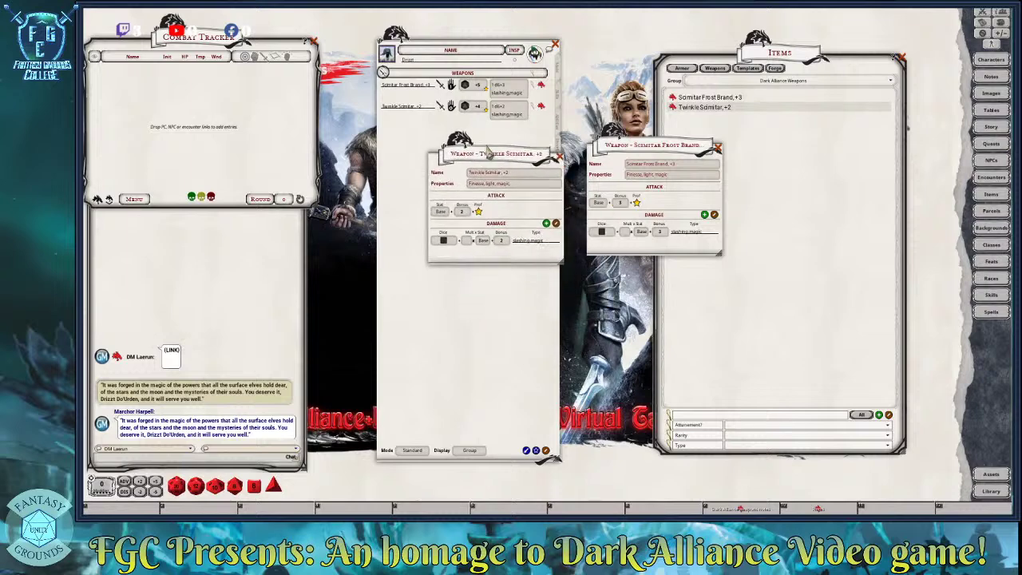
pyautogui.moveTo(610, 147); pyautogui.dragTo(595, 155)
pyautogui.moveTo(518, 161); pyautogui.dragTo(274, 69)
pyautogui.moveTo(577, 157); pyautogui.dragTo(192, 202)
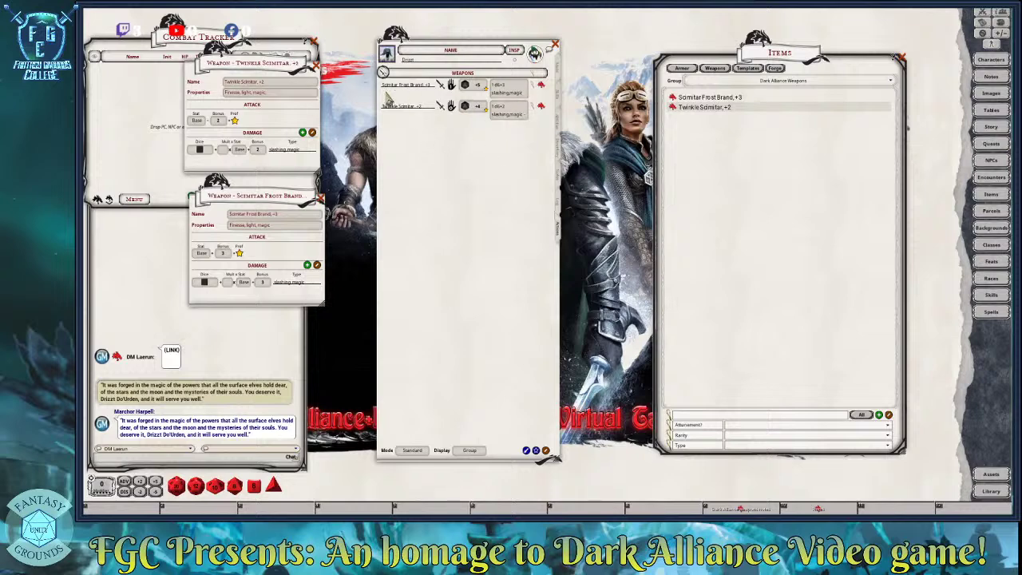
# Open the item record of Scimitar Frost Brand, +3 and read its description, with the character sheet moved aside
pyautogui.click(543, 87)
pyautogui.moveTo(550, 276); pyautogui.dragTo(624, 144)
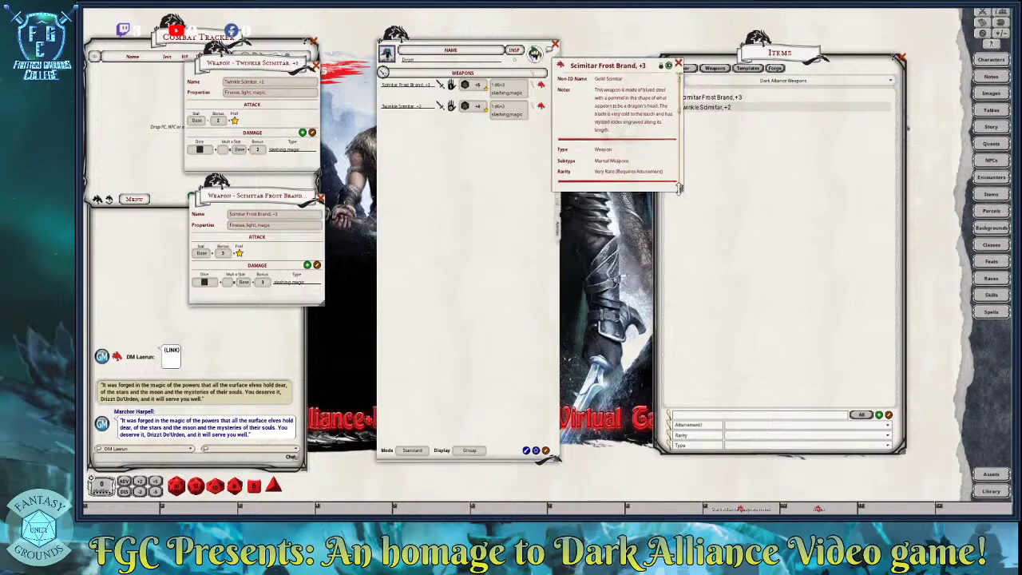
pyautogui.moveTo(684, 207); pyautogui.dragTo(682, 276)
pyautogui.scroll(-1, 647, 241)
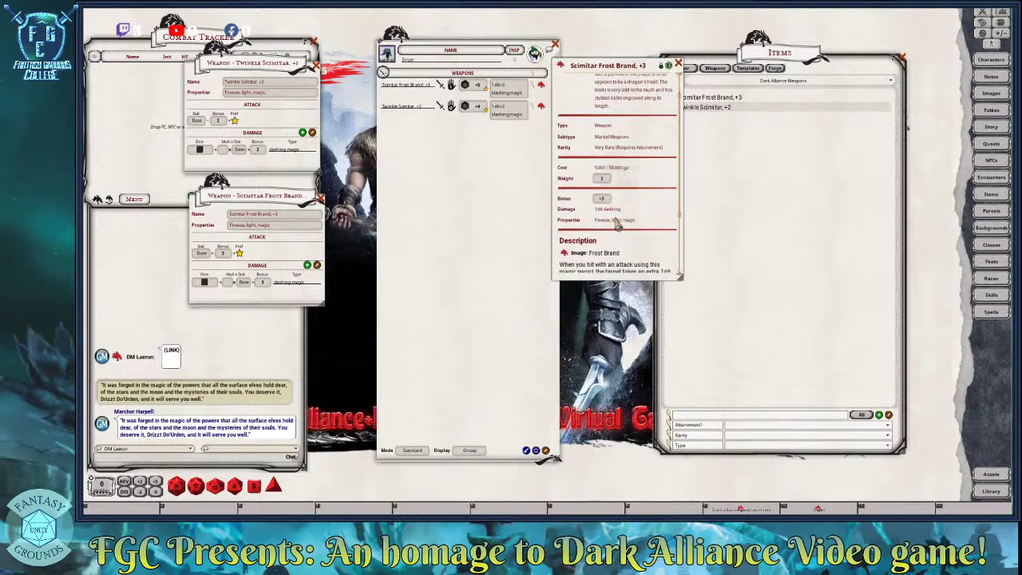
pyautogui.scroll(-2, 643, 239)
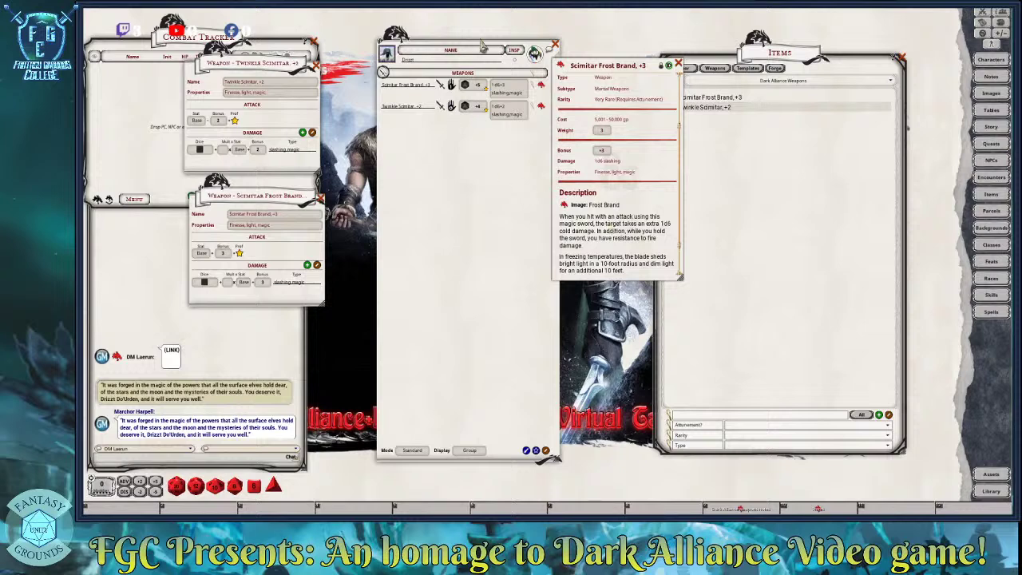
pyautogui.moveTo(483, 48); pyautogui.dragTo(440, 40)
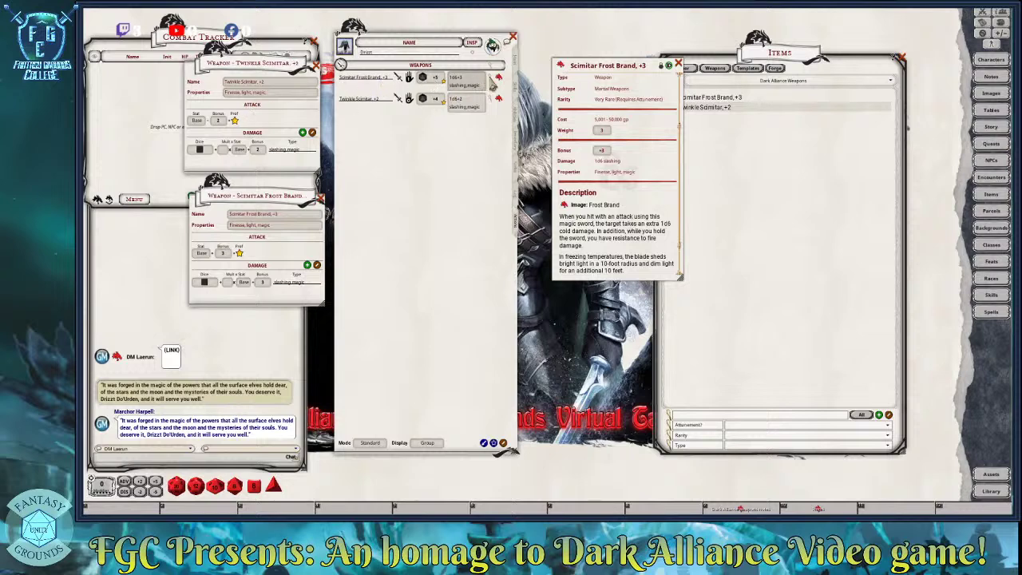
# Add a 1d6 cold damage entry to the weapon details of Twinkle Scimitar, +2
pyautogui.moveTo(274, 68); pyautogui.dragTo(453, 141)
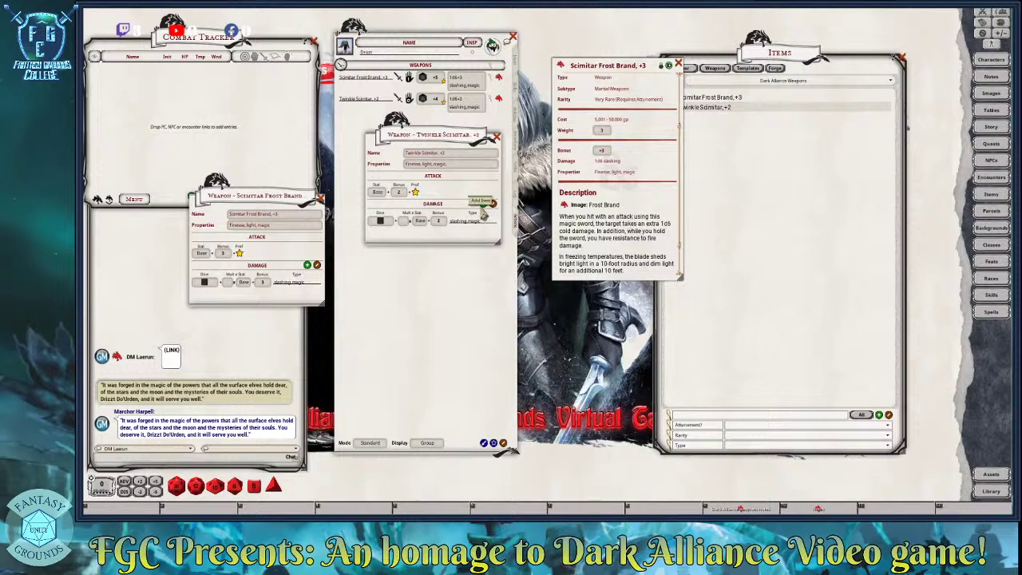
pyautogui.click(483, 206)
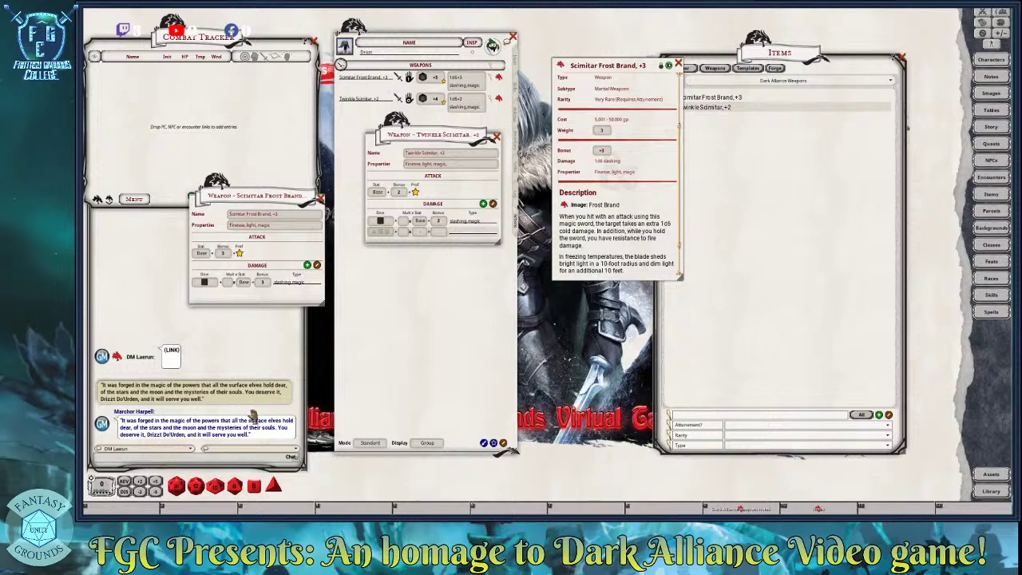
pyautogui.moveTo(254, 485); pyautogui.dragTo(387, 237)
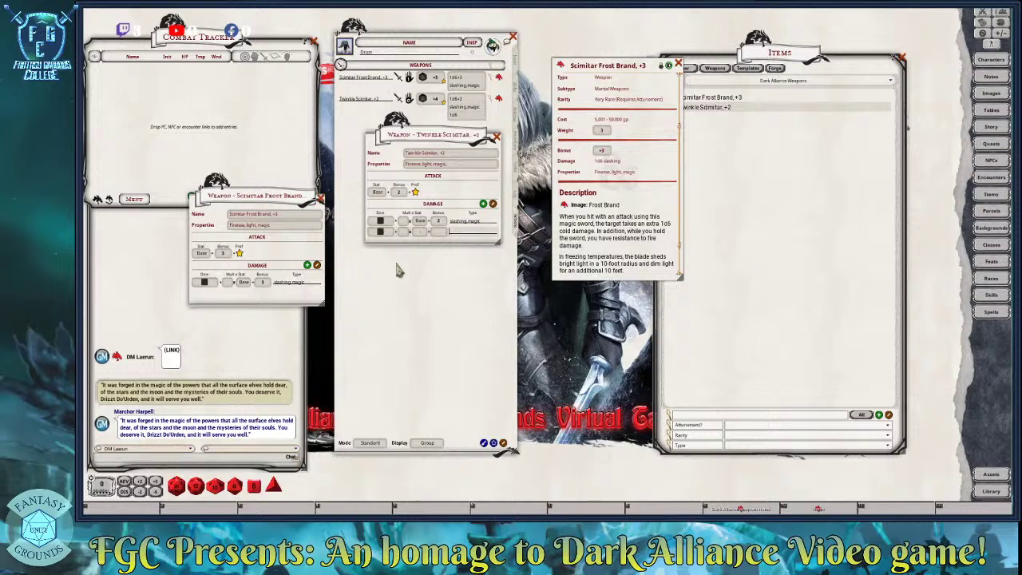
pyautogui.click(468, 260)
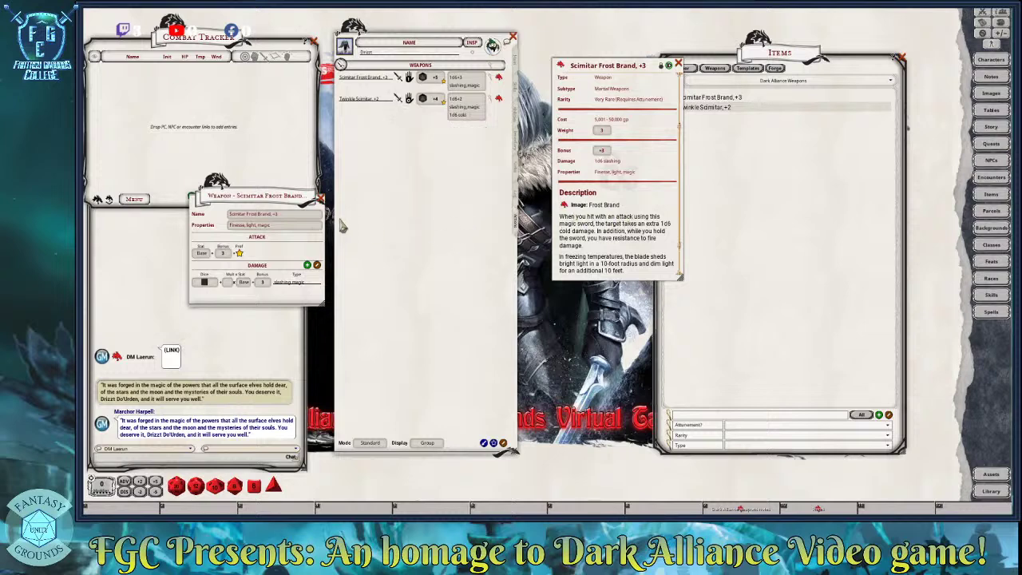
# Reopen the weapon details of Twinkle Scimitar, +2 and delete its cold damage entry
pyautogui.click(250, 230)
pyautogui.click(495, 99)
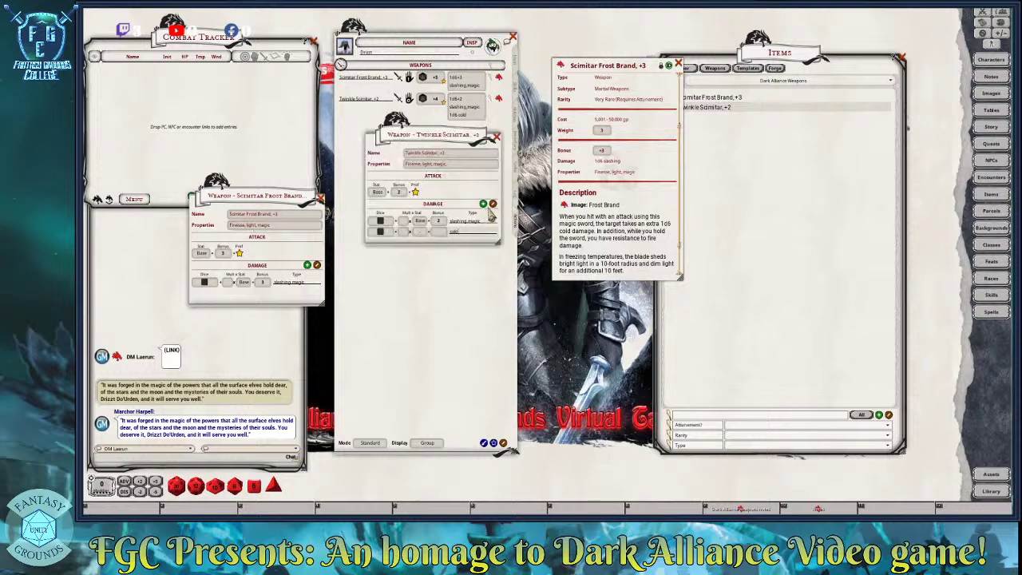
pyautogui.click(493, 203)
pyautogui.click(492, 232)
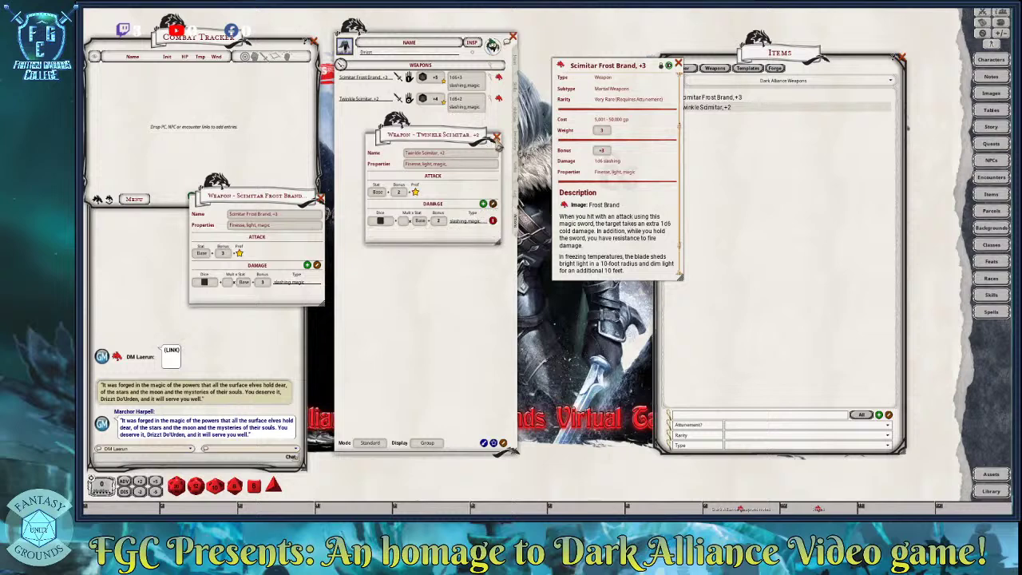
# Close both open weapon detail windows and delete Scimitar Frost Brand, +3 from the character sheet's weapons
pyautogui.click(497, 137)
pyautogui.moveTo(266, 201); pyautogui.dragTo(435, 142)
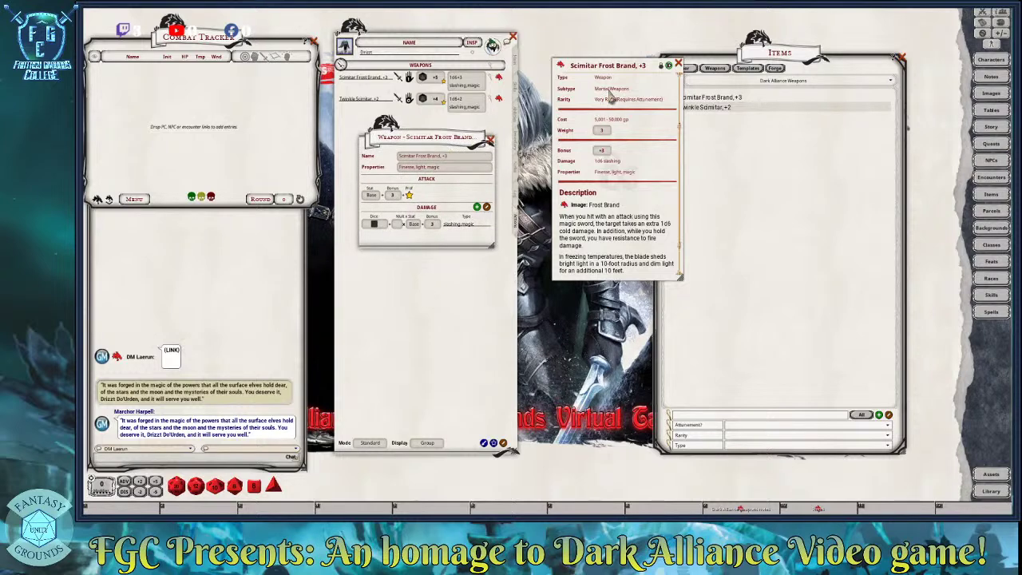
pyautogui.click(665, 67)
pyautogui.moveTo(638, 70); pyautogui.dragTo(568, 71)
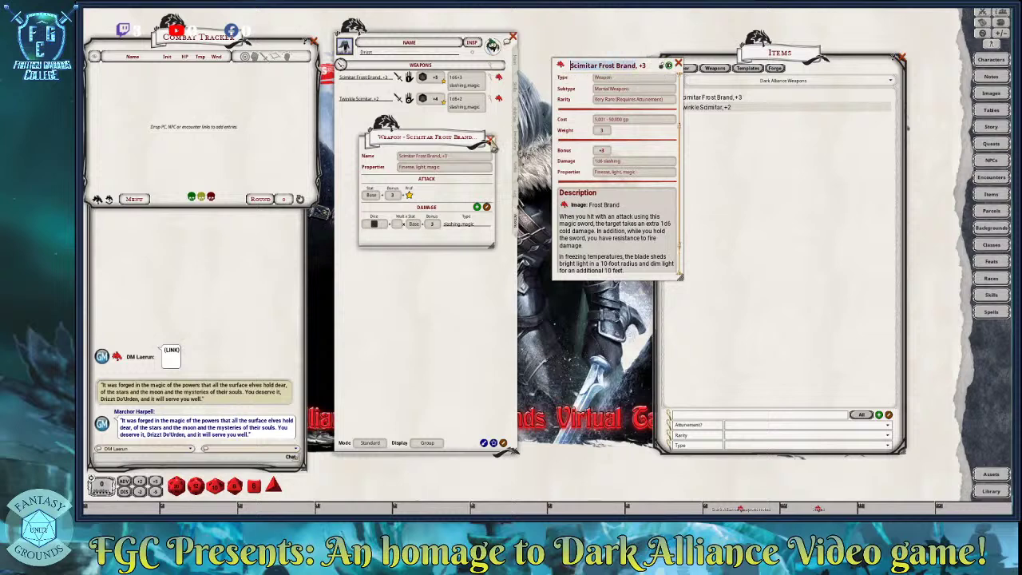
pyautogui.click(491, 141)
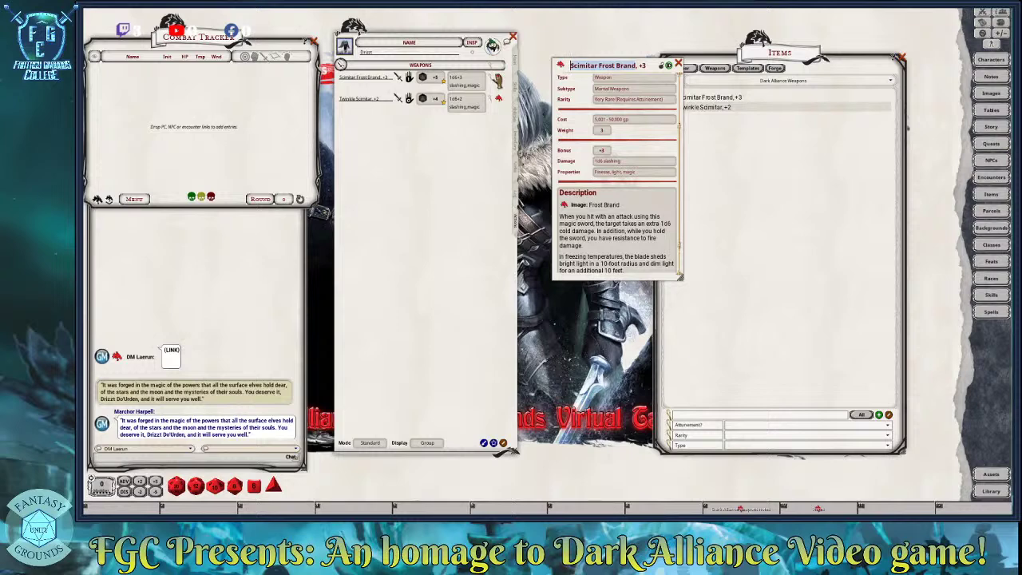
pyautogui.rightClick(468, 96)
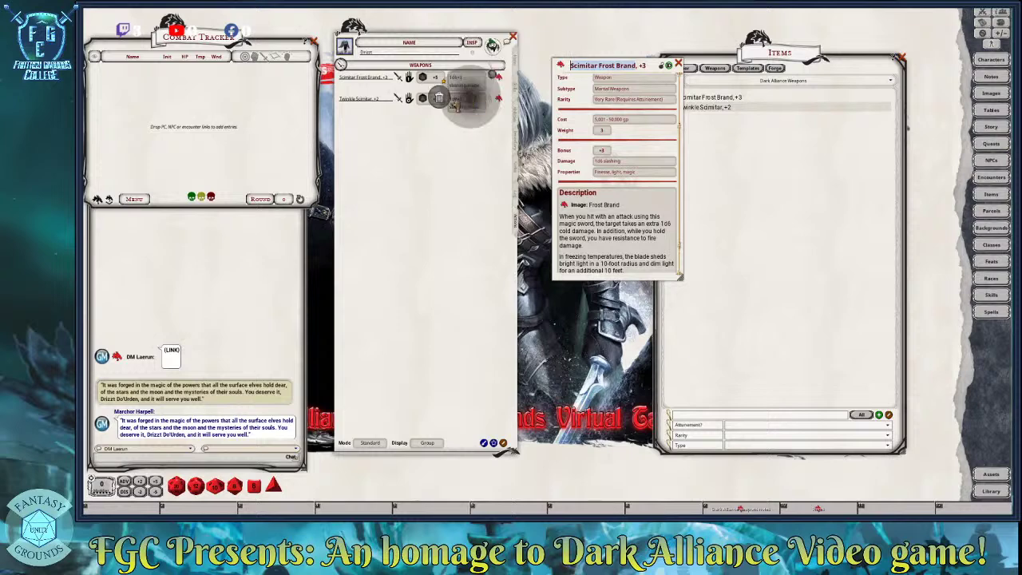
pyautogui.click(462, 106)
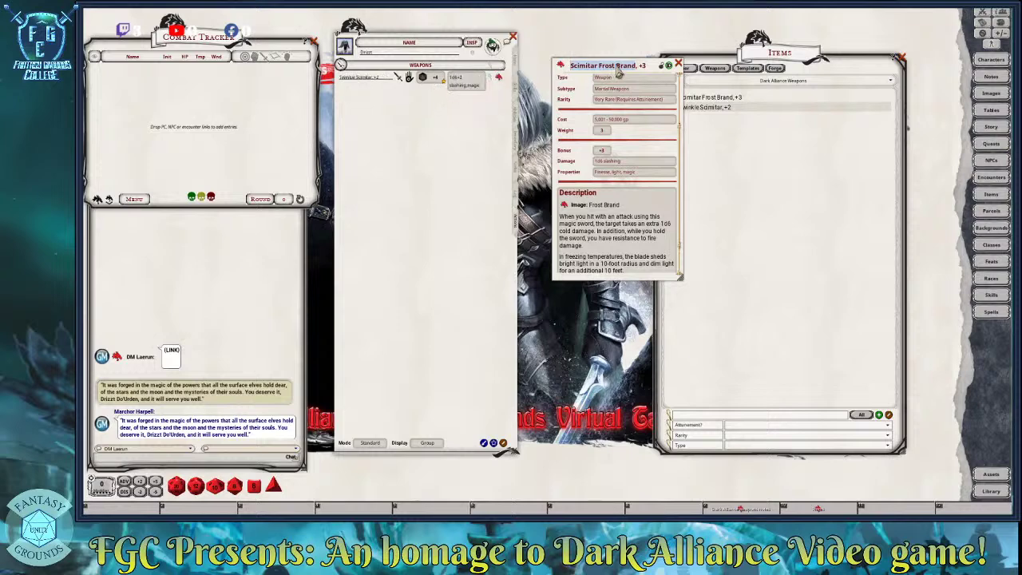
# Rename the unlocked Scimitar Frost Brand, +3 item record to "Icingdeath Scimitar, +3", lock it and move it aside
pyautogui.press('BackSpace')
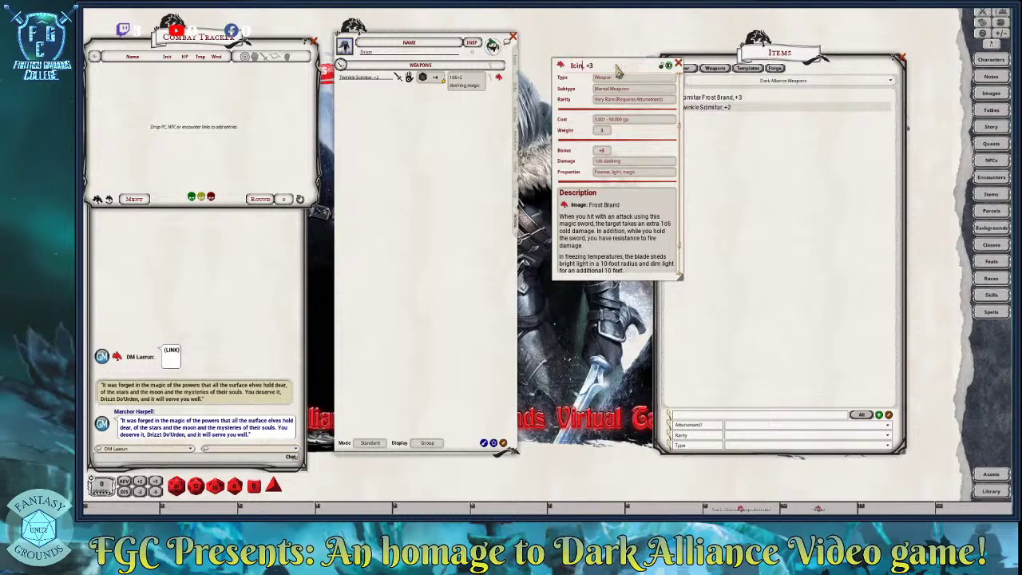
pyautogui.write('Icing Death')
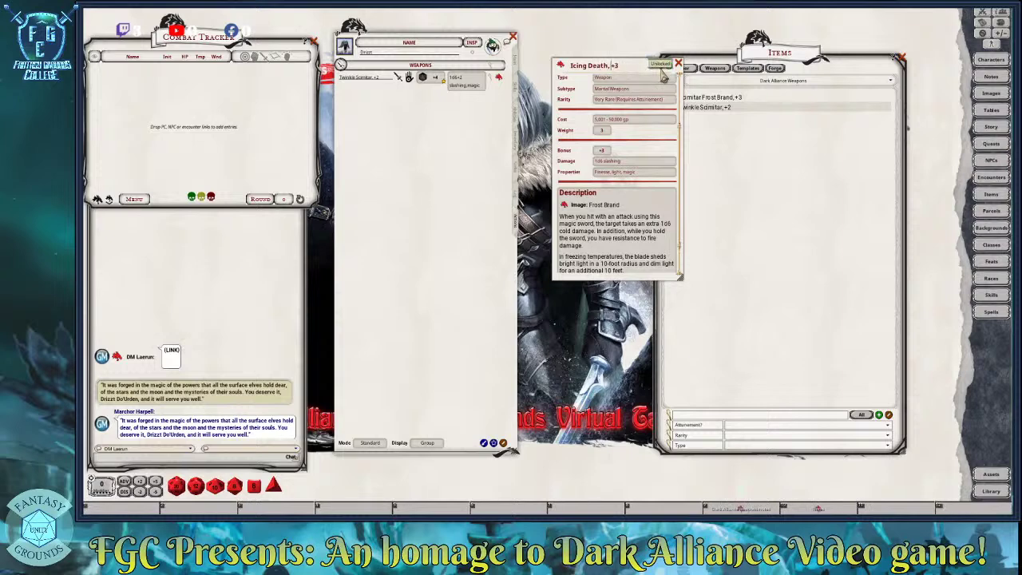
pyautogui.write('Scimitar')
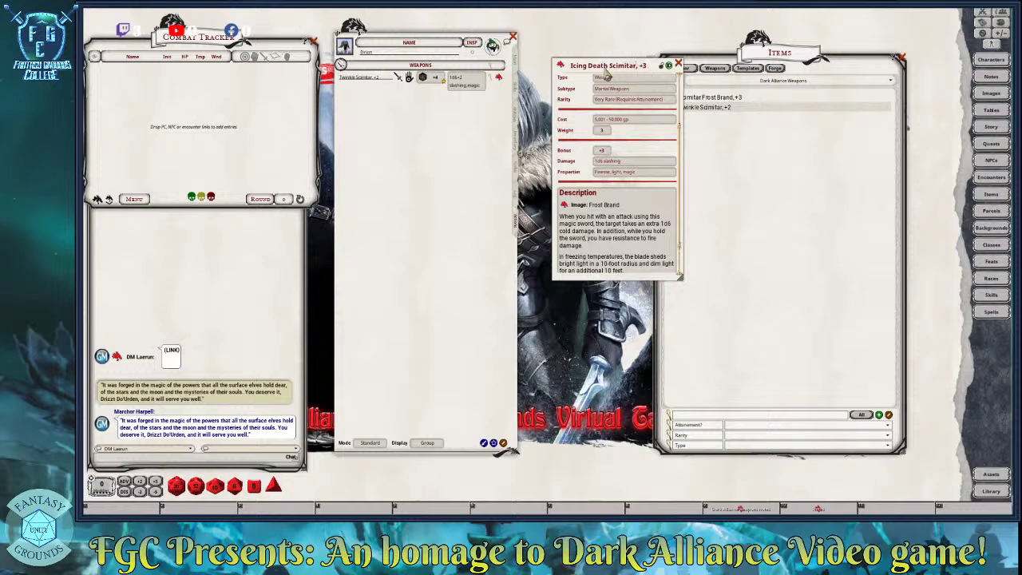
pyautogui.press('BackSpace')
pyautogui.press('Delete')
pyautogui.write('d')
pyautogui.moveTo(662, 74); pyautogui.dragTo(816, 180)
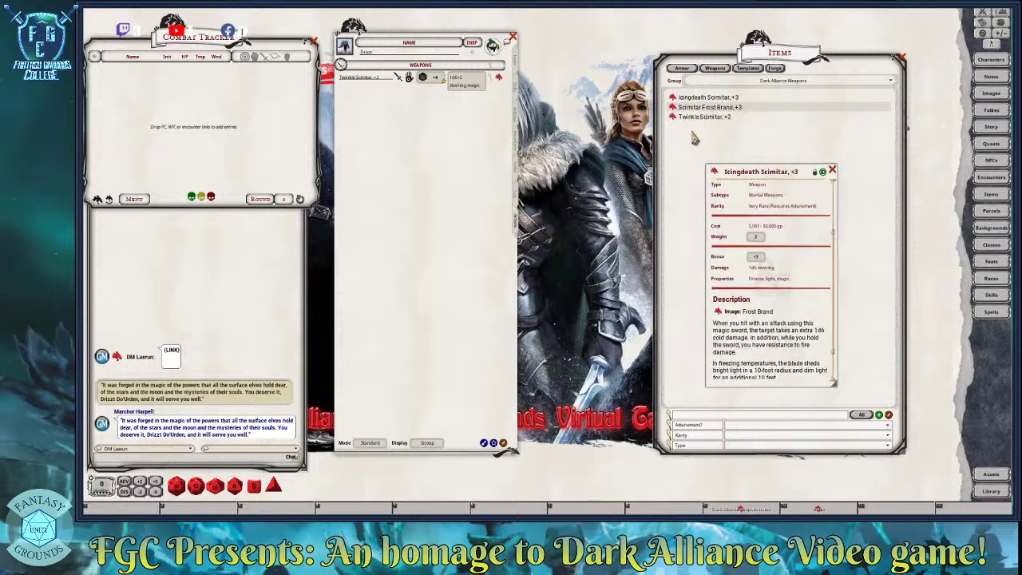
# Delete the leftover Scimitar Frost Brand, +3 from the Dark Alliance Weapons item group
pyautogui.click(674, 109)
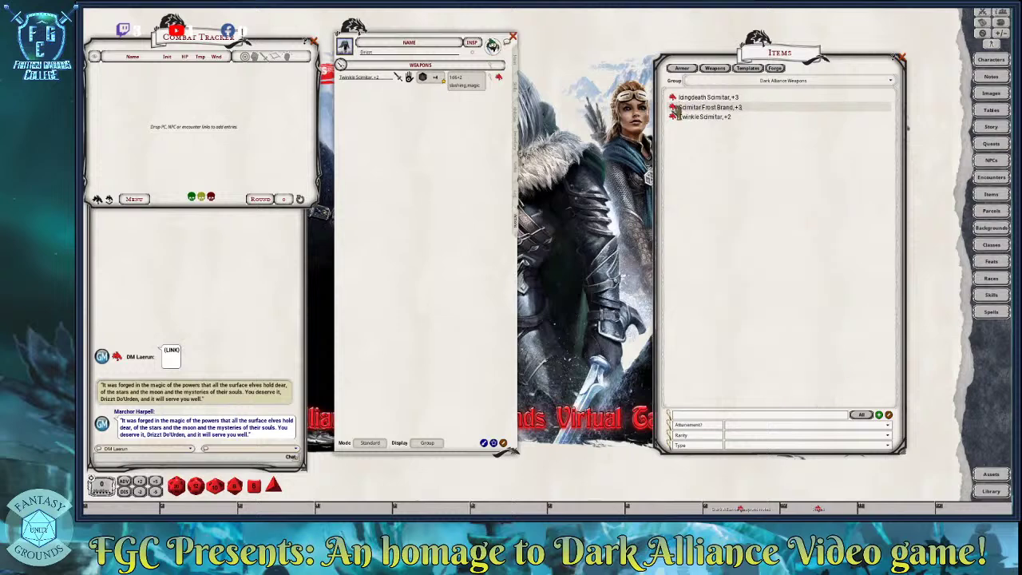
pyautogui.rightClick(675, 108)
pyautogui.click(652, 137)
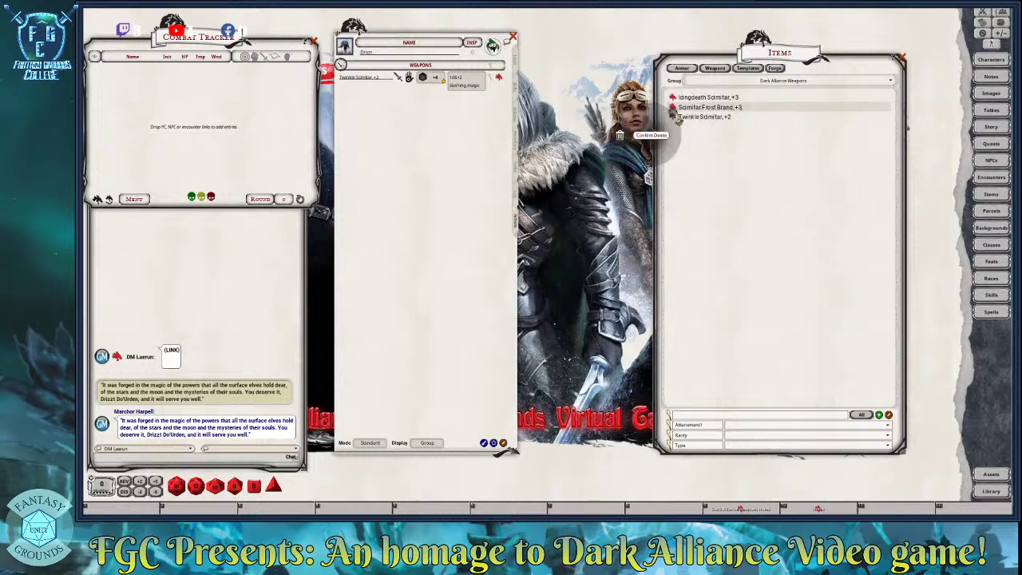
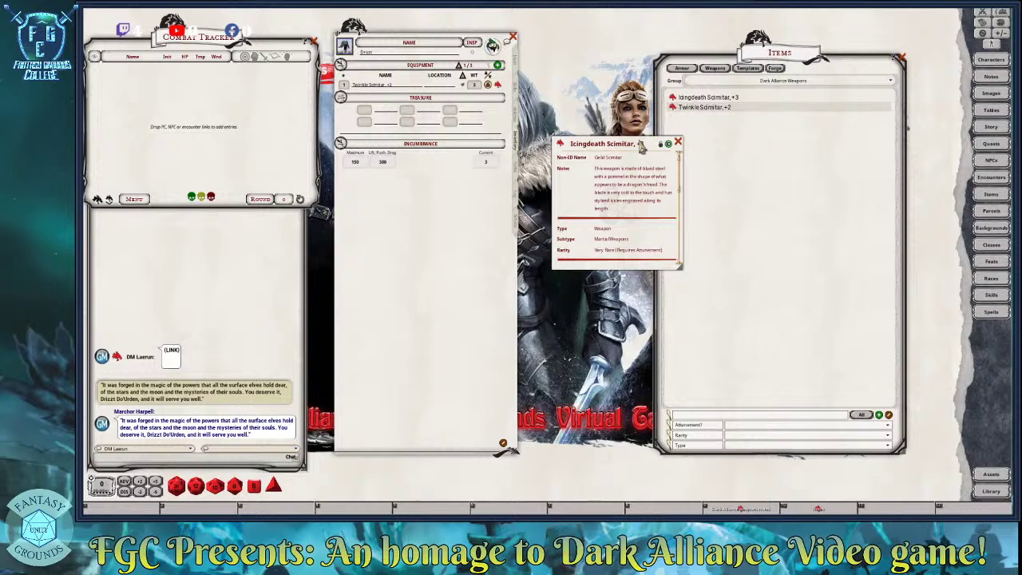
# Enlarge the Icingdeath Scimitar, +3 record, set its damage to "1d6 slashing and 1d6 cold damage" and lock it
pyautogui.moveTo(651, 145); pyautogui.dragTo(601, 46)
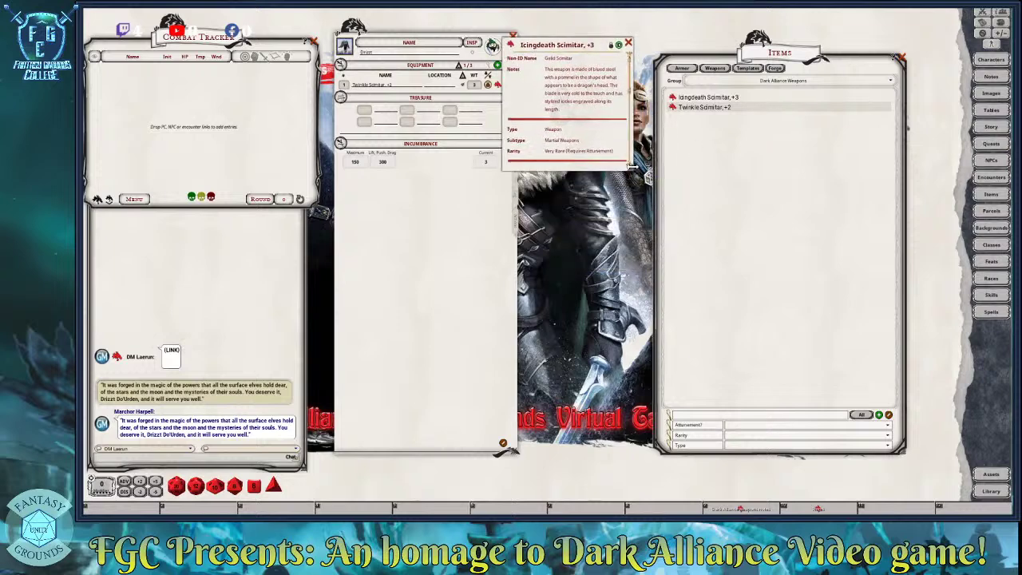
pyautogui.moveTo(631, 168); pyautogui.dragTo(683, 281)
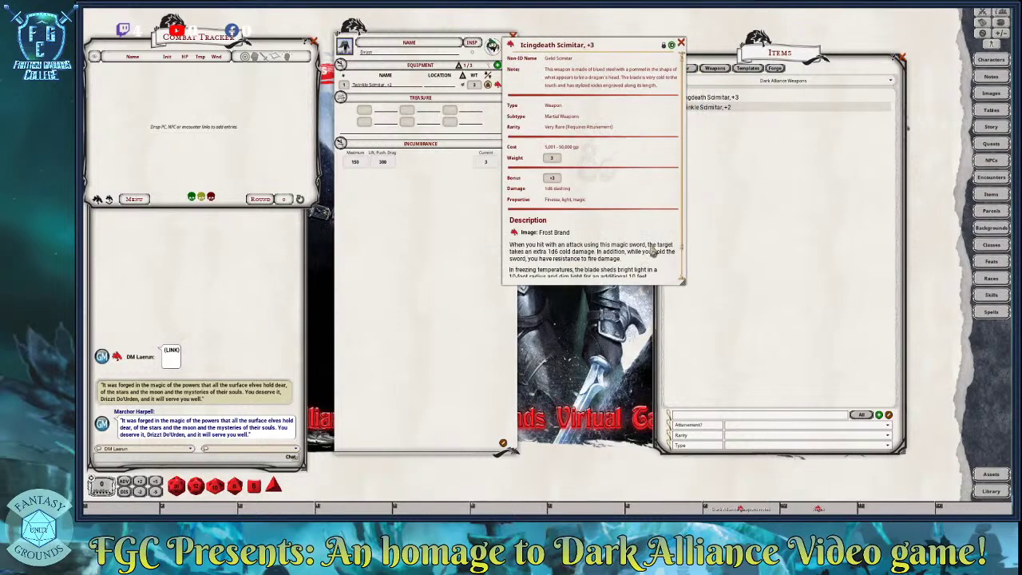
pyautogui.click(663, 45)
pyautogui.click(595, 192)
pyautogui.click(584, 200)
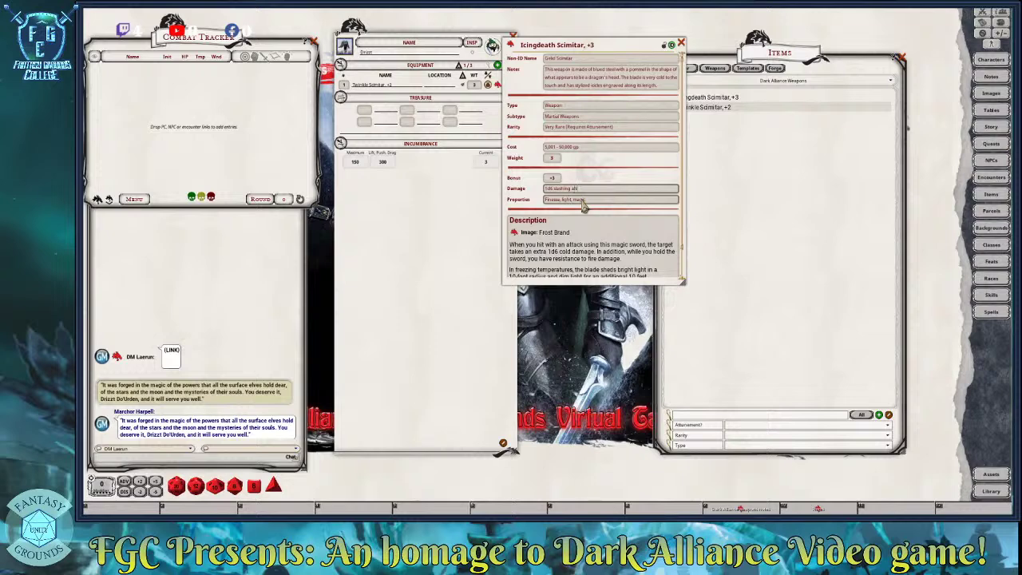
pyautogui.write('and 1d6 cold damage')
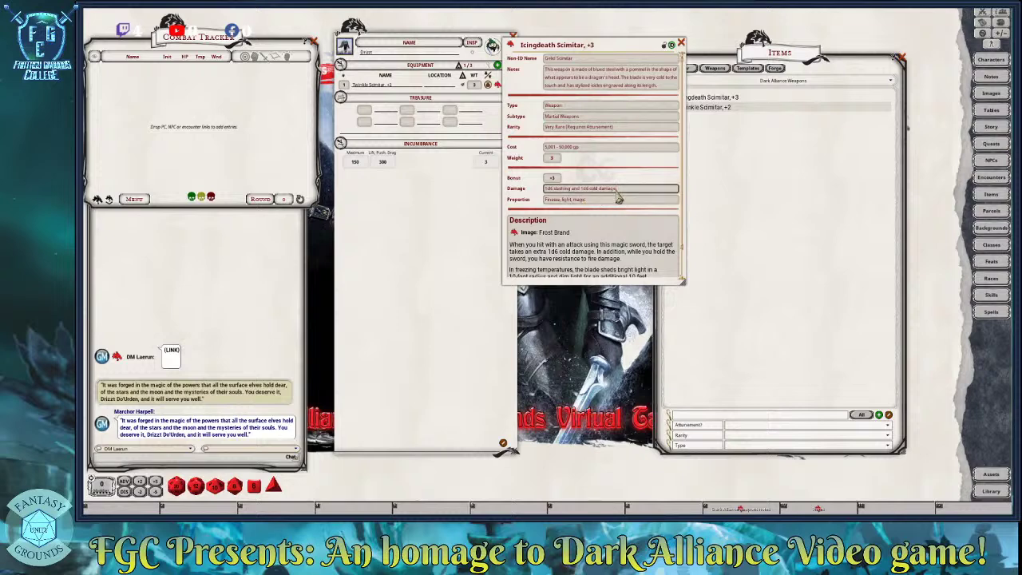
pyautogui.moveTo(663, 50); pyautogui.dragTo(761, 101)
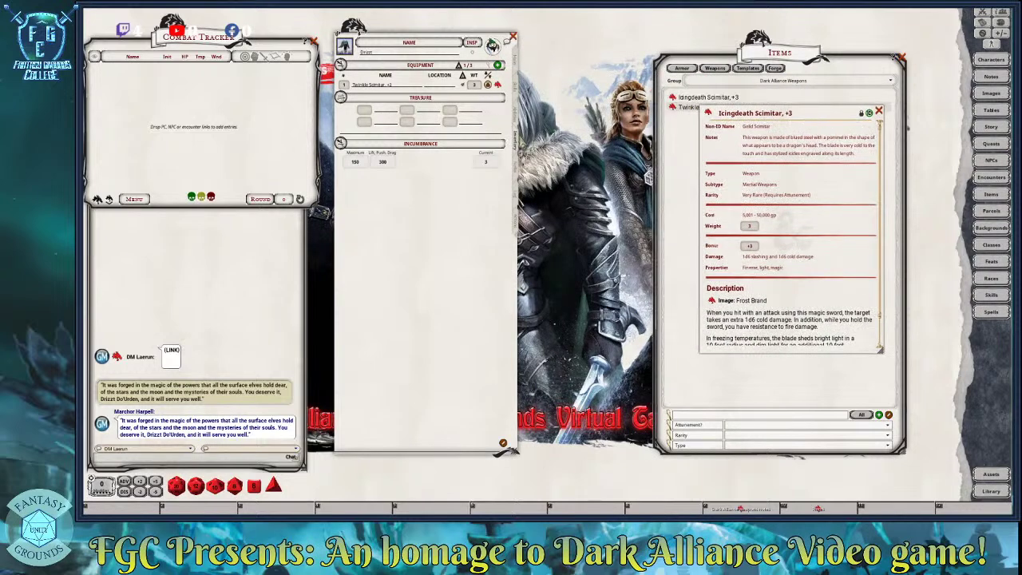
# Add another Twinkle Scimitar, +2 to the character's equipment, equip it and show the weapons list
pyautogui.click(516, 112)
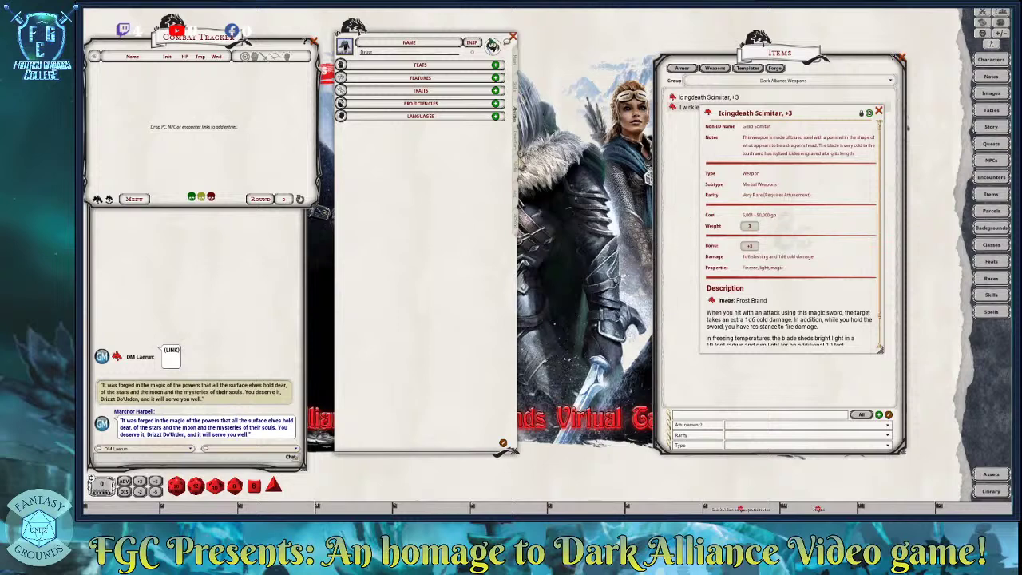
pyautogui.click(519, 151)
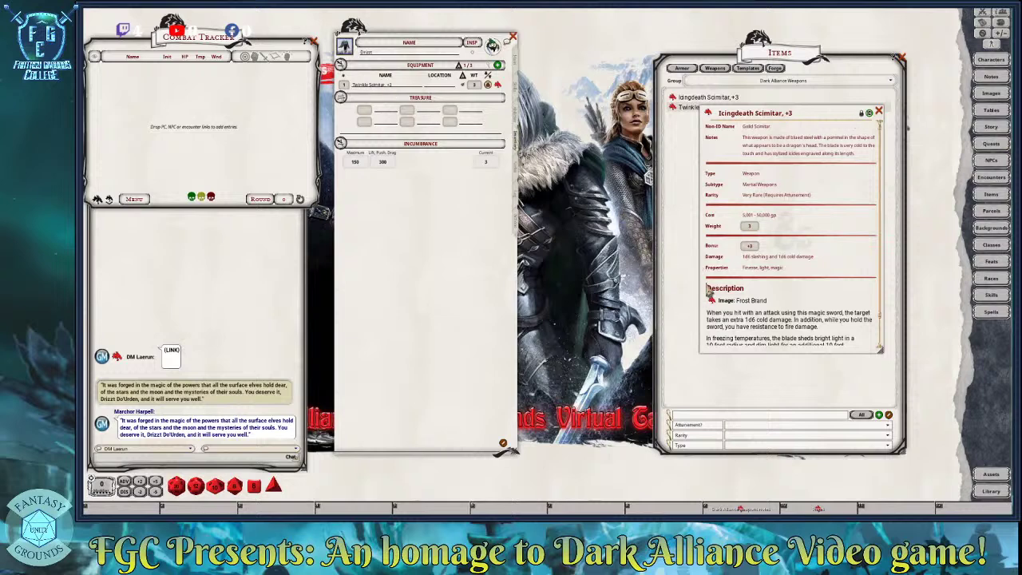
pyautogui.moveTo(683, 109); pyautogui.dragTo(419, 89)
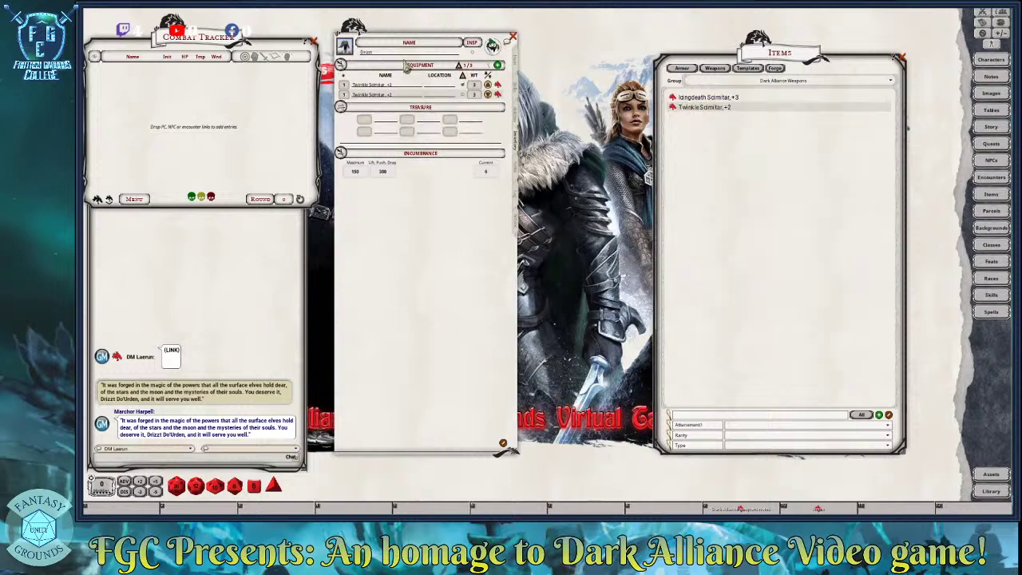
pyautogui.click(463, 95)
pyautogui.click(515, 217)
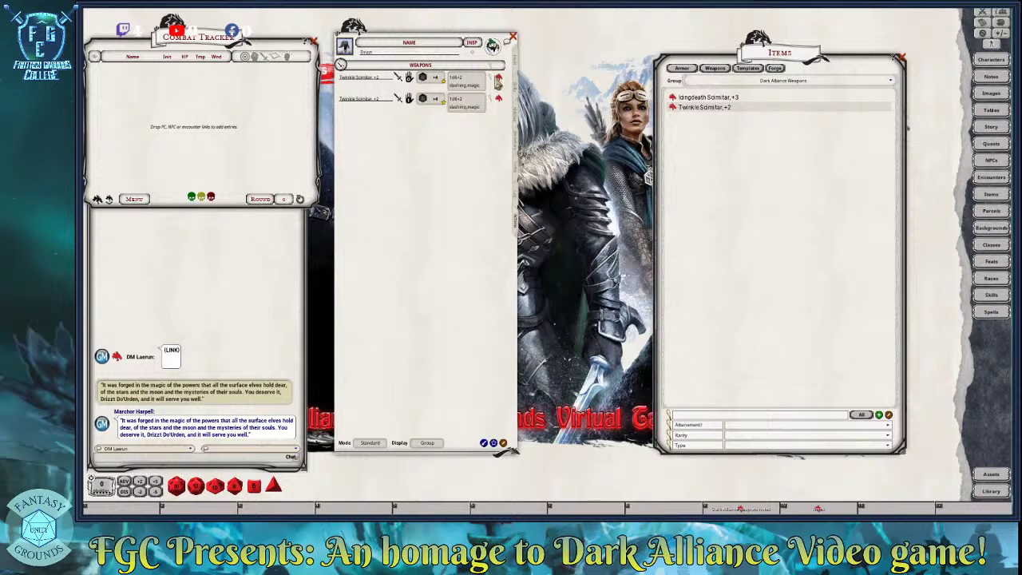
# Delete the duplicate Twinkle Scimitar, +2 from the character's weapons
pyautogui.rightClick(500, 101)
pyautogui.click(480, 122)
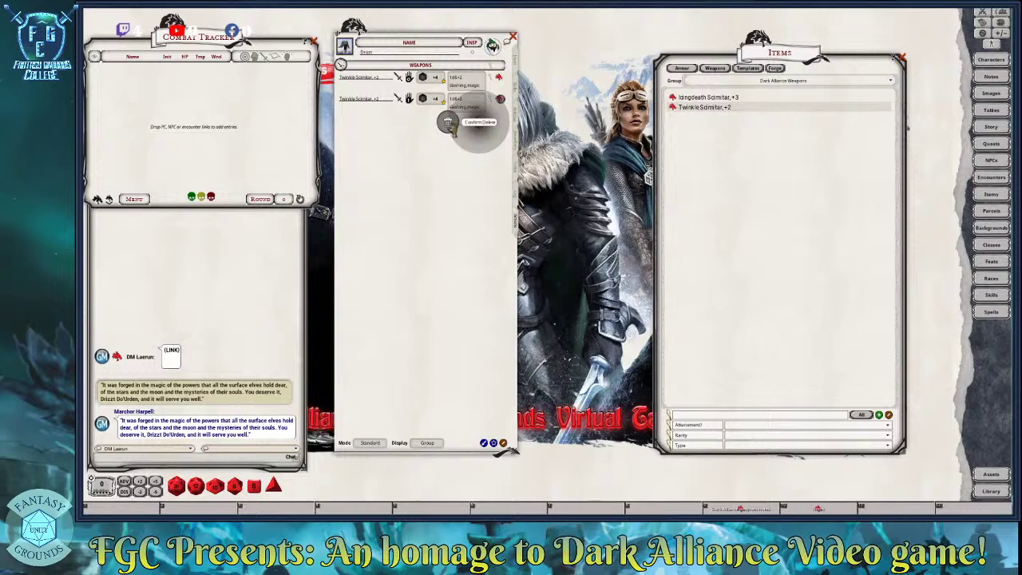
pyautogui.click(455, 129)
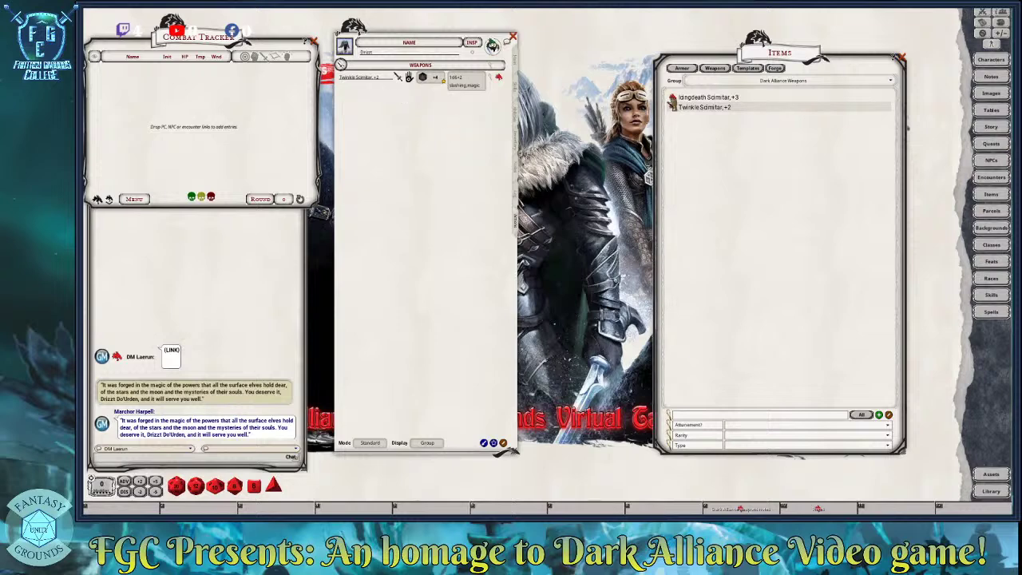
# Add Icingdeath Scimitar, +3 from the items list to the character's weapons and check its weapon details
pyautogui.click(672, 98)
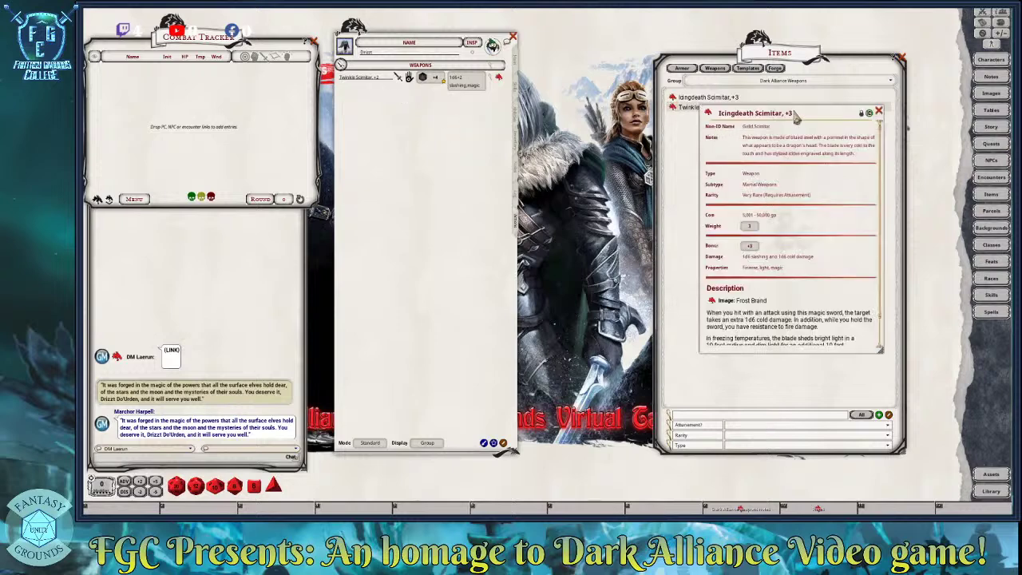
pyautogui.click(878, 112)
pyautogui.moveTo(673, 97); pyautogui.dragTo(463, 120)
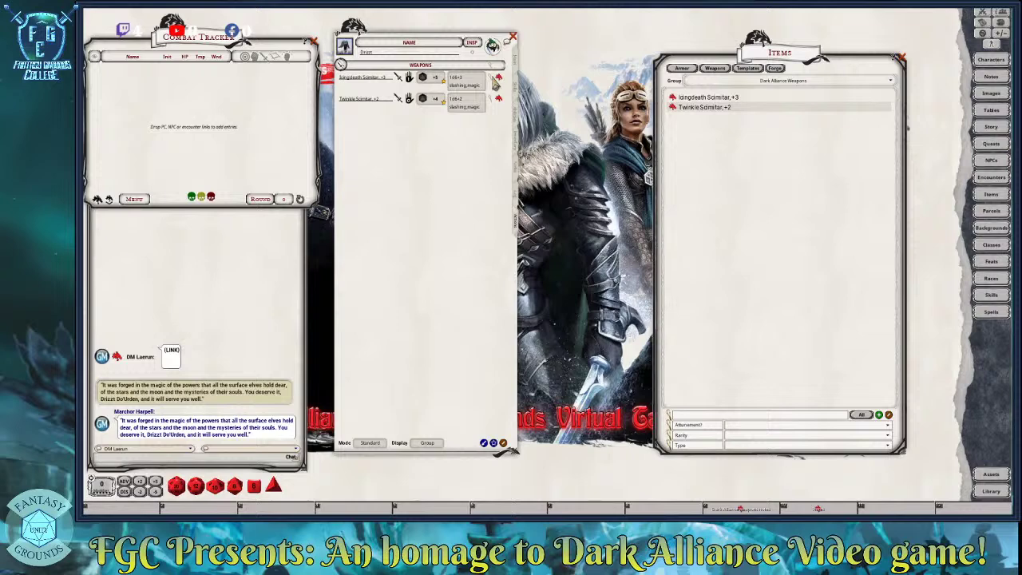
pyautogui.click(496, 80)
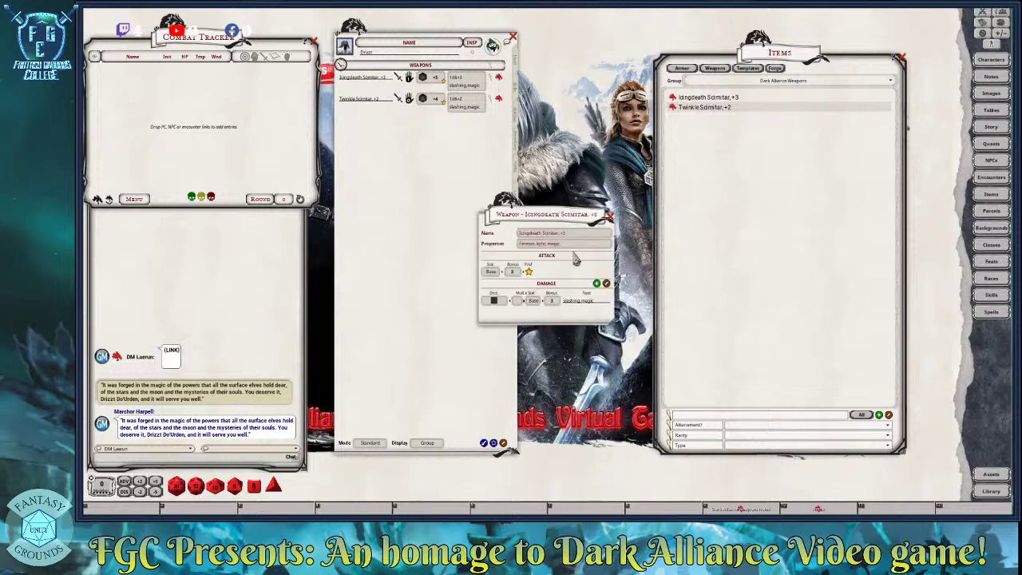
pyautogui.click(610, 216)
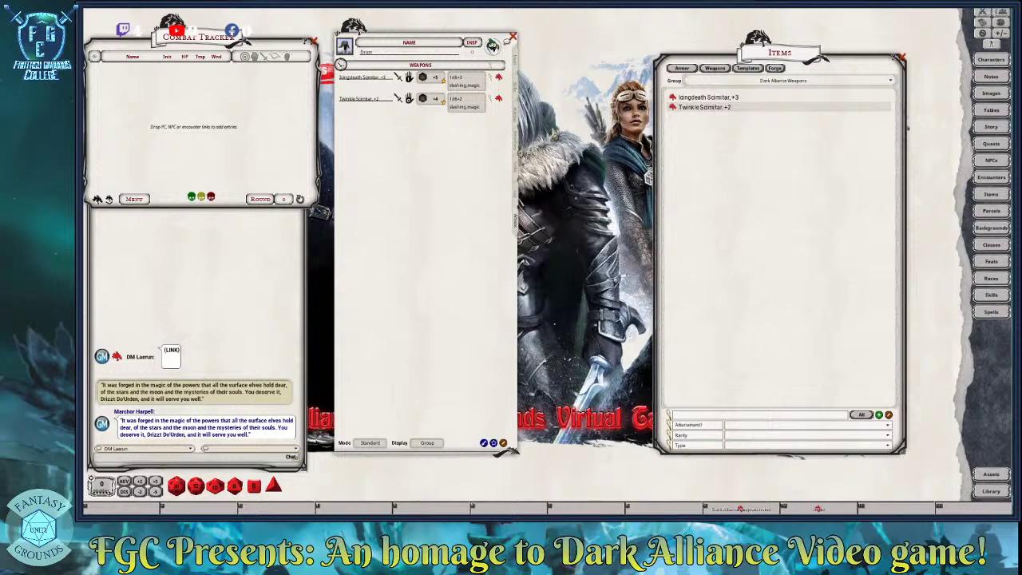
# Set the damage in the Icingdeath Scimitar, +3 record to "1d6 slashing damage and 1d6 cold damage" and lock the record
pyautogui.click(673, 98)
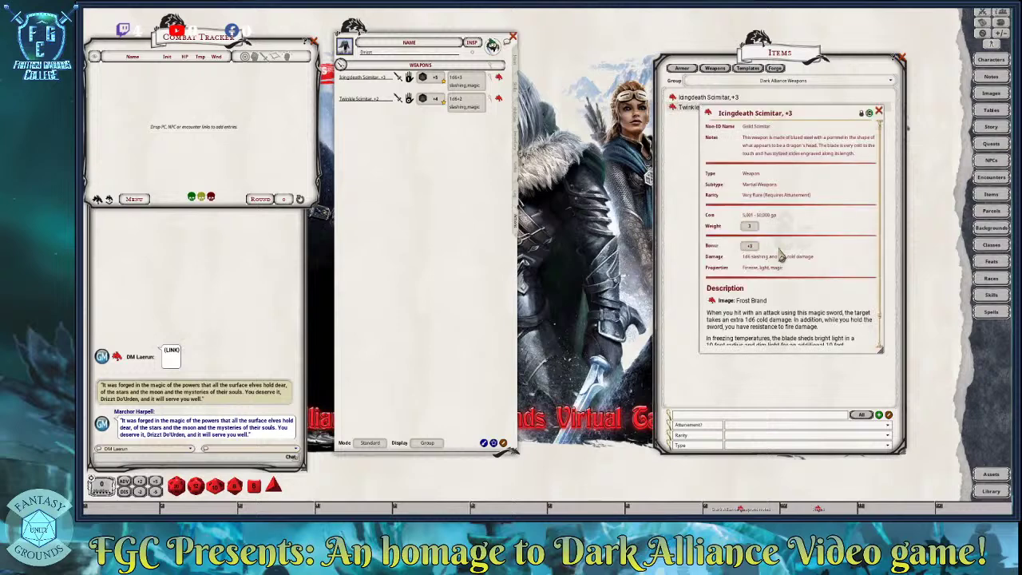
pyautogui.moveTo(828, 117); pyautogui.dragTo(684, 149)
pyautogui.click(715, 144)
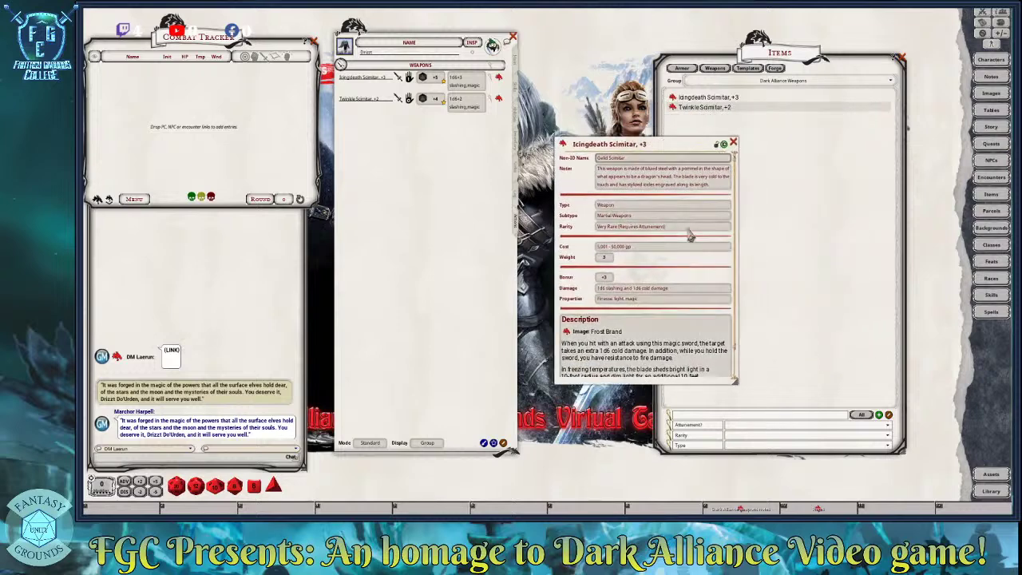
pyautogui.click(671, 292)
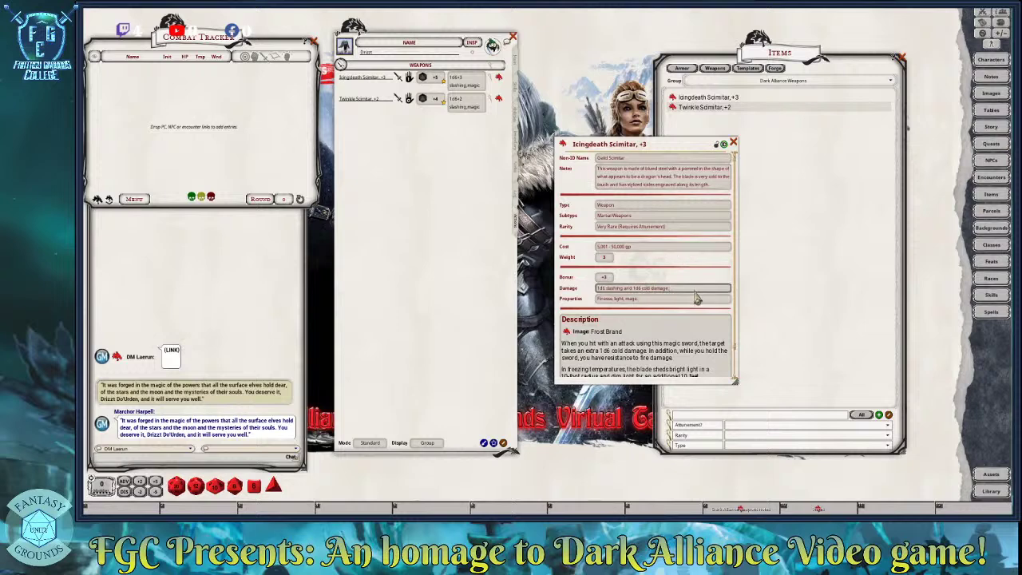
pyautogui.click(634, 299)
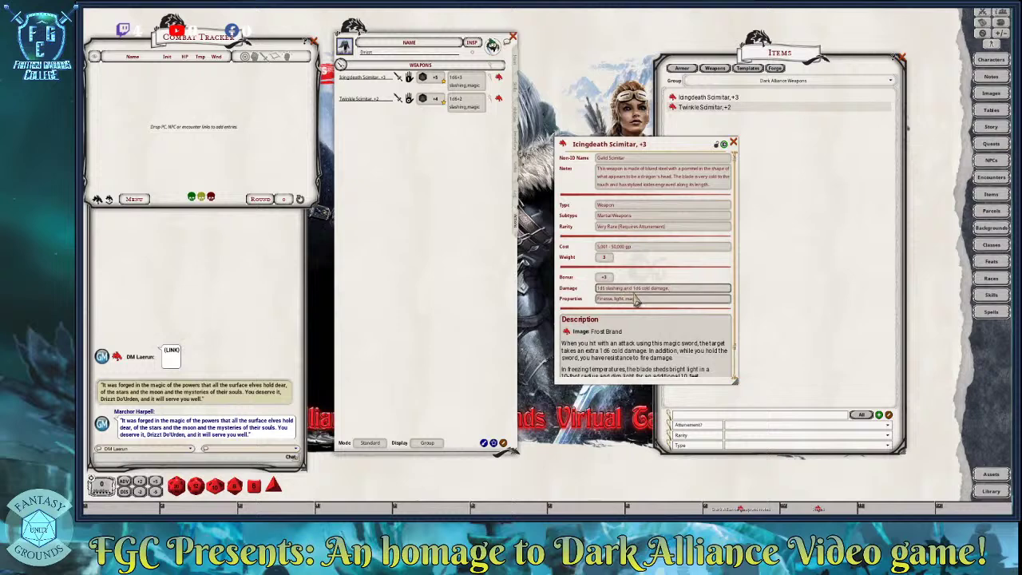
pyautogui.write('damage')
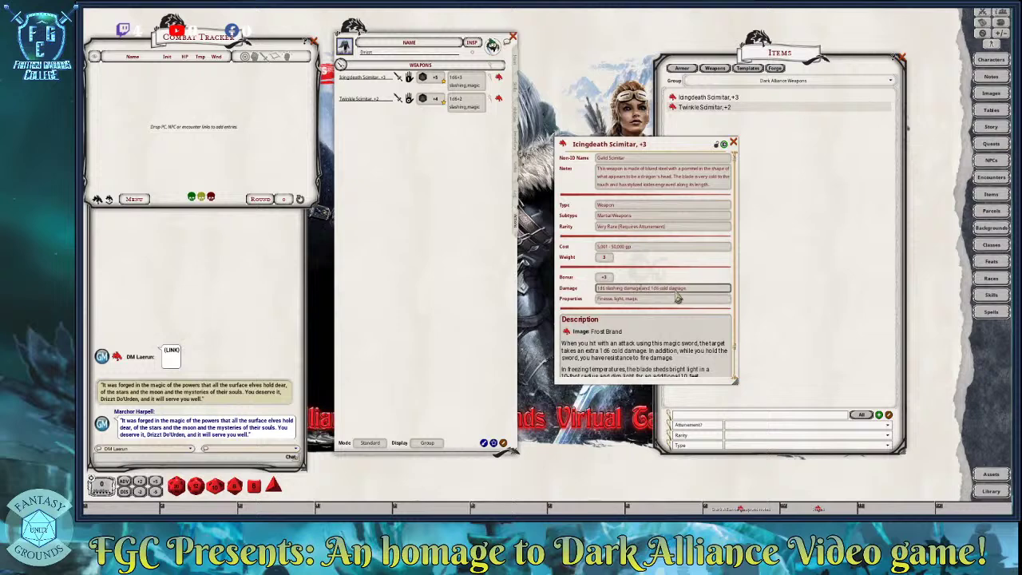
pyautogui.click(723, 143)
pyautogui.moveTo(736, 153); pyautogui.dragTo(865, 176)
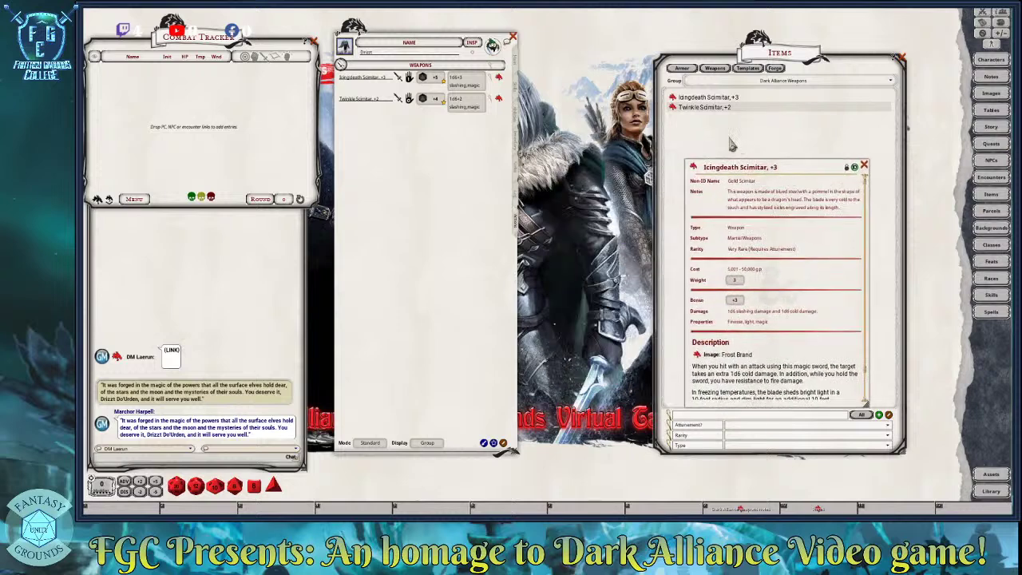
# Delete Icingdeath Scimitar, +3 from the character's weapons and reposition its item record
pyautogui.rightClick(487, 79)
pyautogui.click(479, 102)
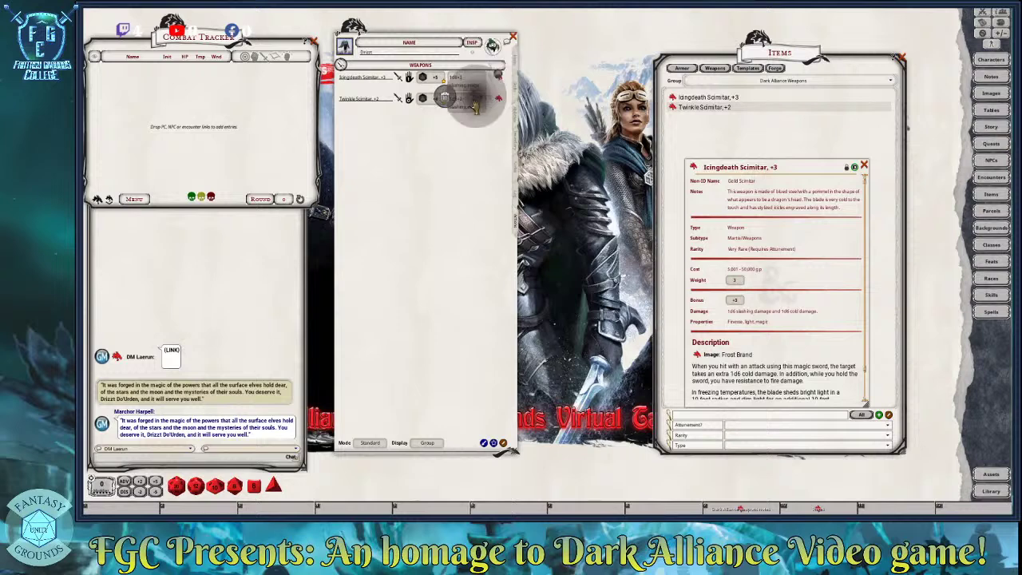
pyautogui.click(453, 102)
pyautogui.moveTo(777, 168); pyautogui.dragTo(771, 130)
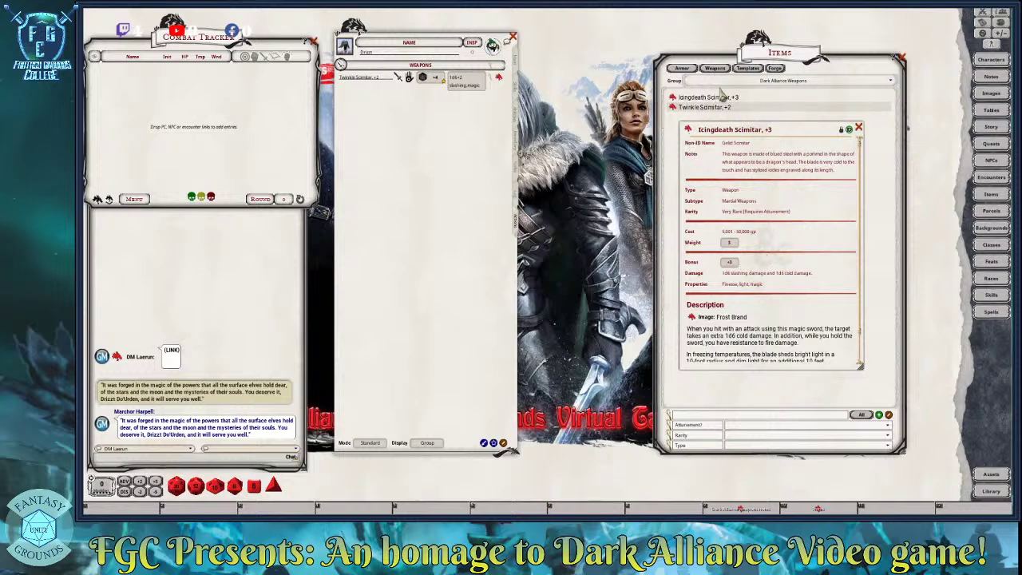
# Add Icingdeath Scimitar, +3 from its item record to the character's weapons and check its weapon details
pyautogui.moveTo(688, 129); pyautogui.dragTo(379, 110)
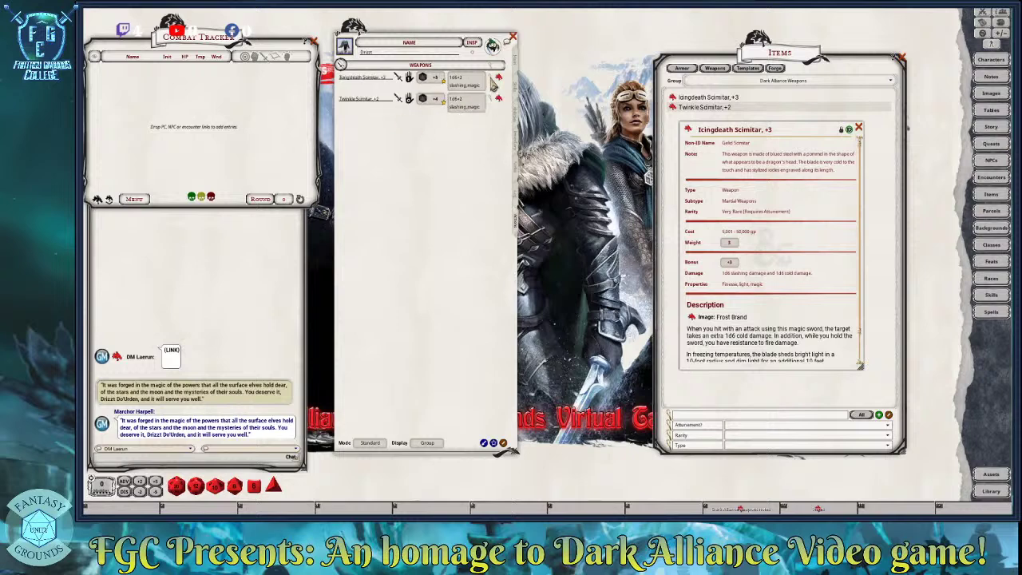
pyautogui.click(494, 83)
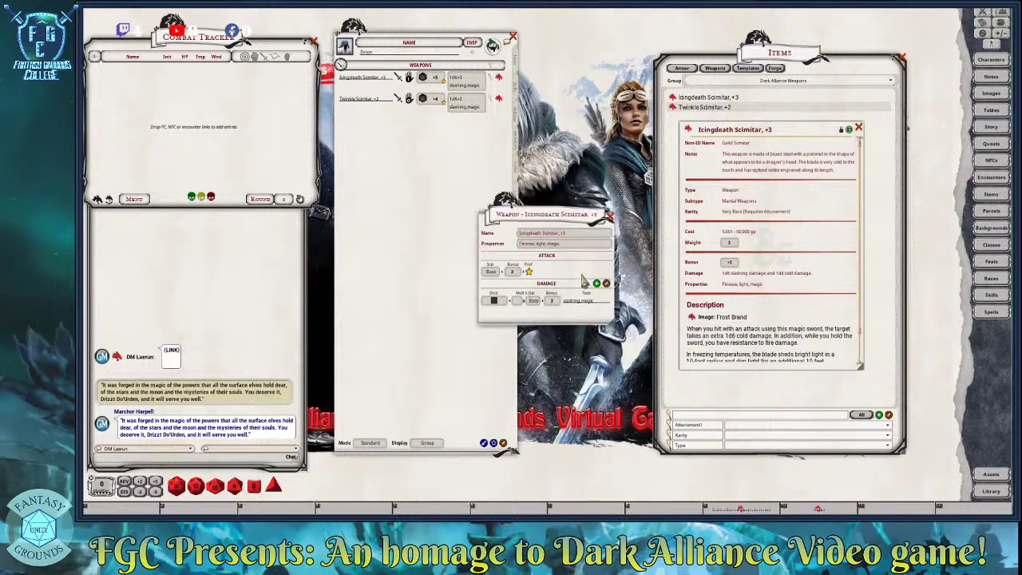
pyautogui.click(610, 216)
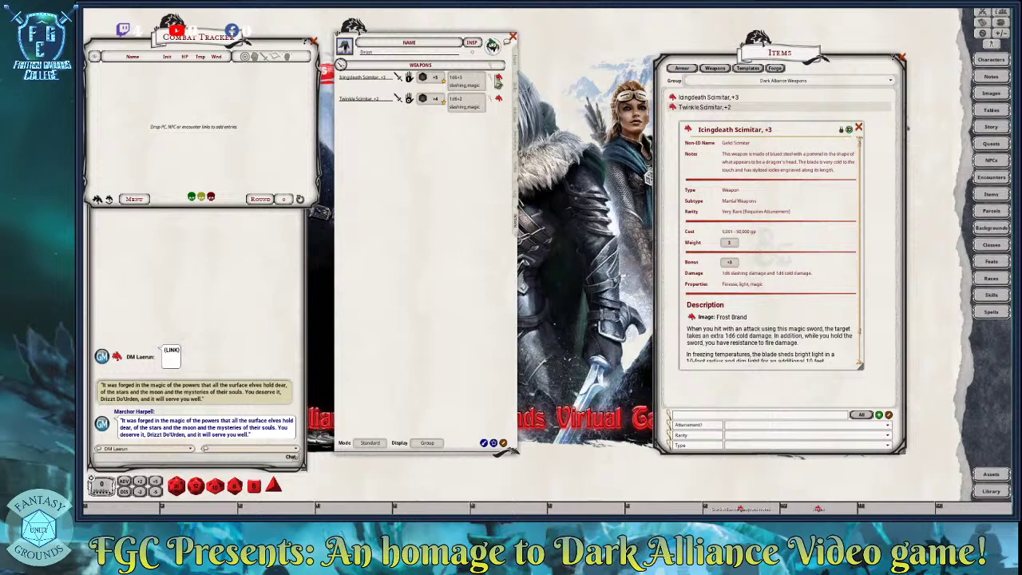
# Delete the Icingdeath Scimitar, +3 entry from the character's weapons
pyautogui.rightClick(495, 78)
pyautogui.click(478, 108)
pyautogui.click(452, 106)
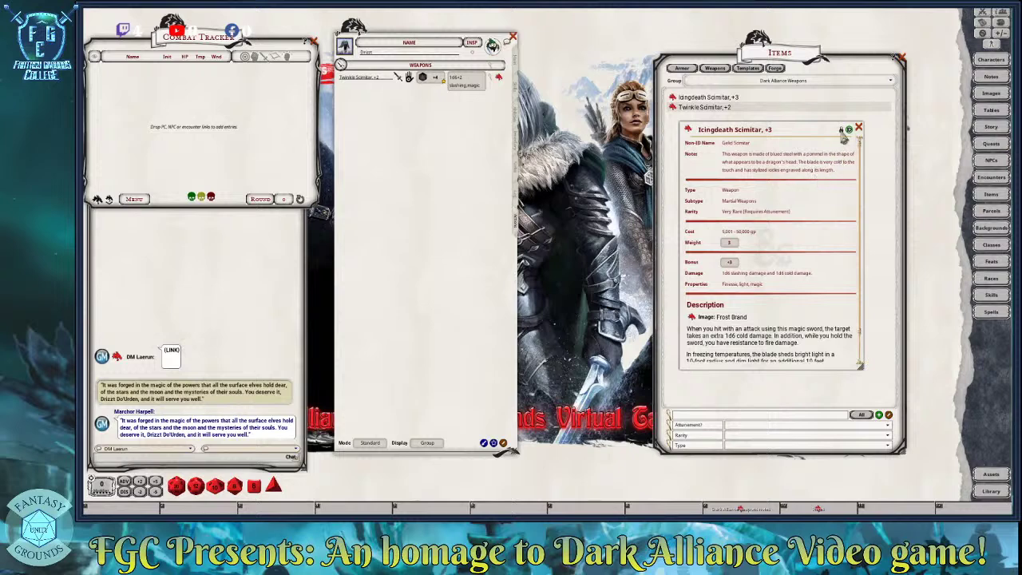
# Reword the Icingdeath Scimitar, +3 damage as "1d6 slashing plus 1d6 cold damage", lock the record and close it
pyautogui.click(841, 129)
pyautogui.scroll(-1, 766, 255)
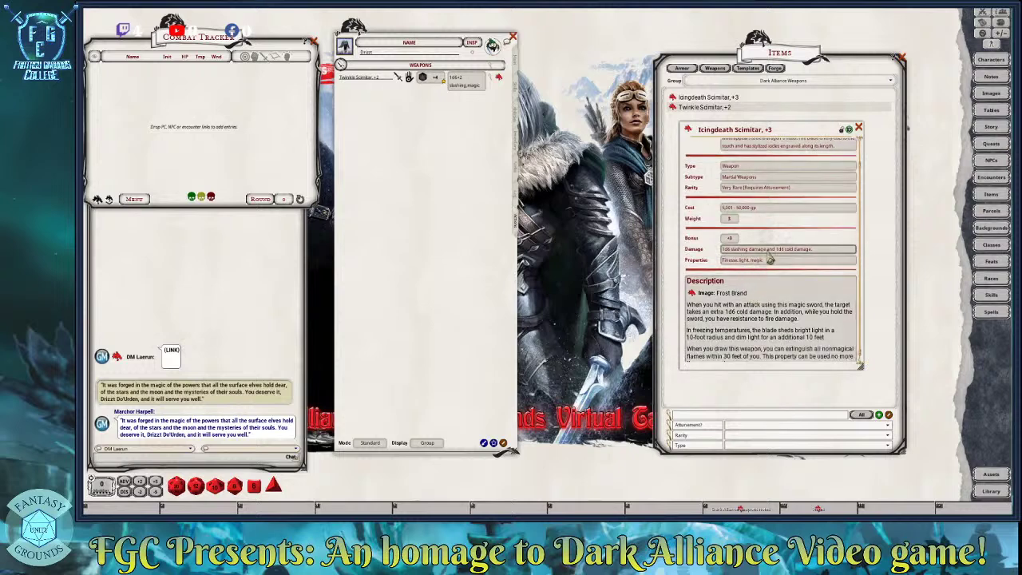
pyautogui.press('BackSpace')
pyautogui.press('BackSpace')
pyautogui.press('BackSpace')
pyautogui.press('BackSpace')
pyautogui.press('BackSpace')
pyautogui.press('BackSpace')
pyautogui.press('BackSpace')
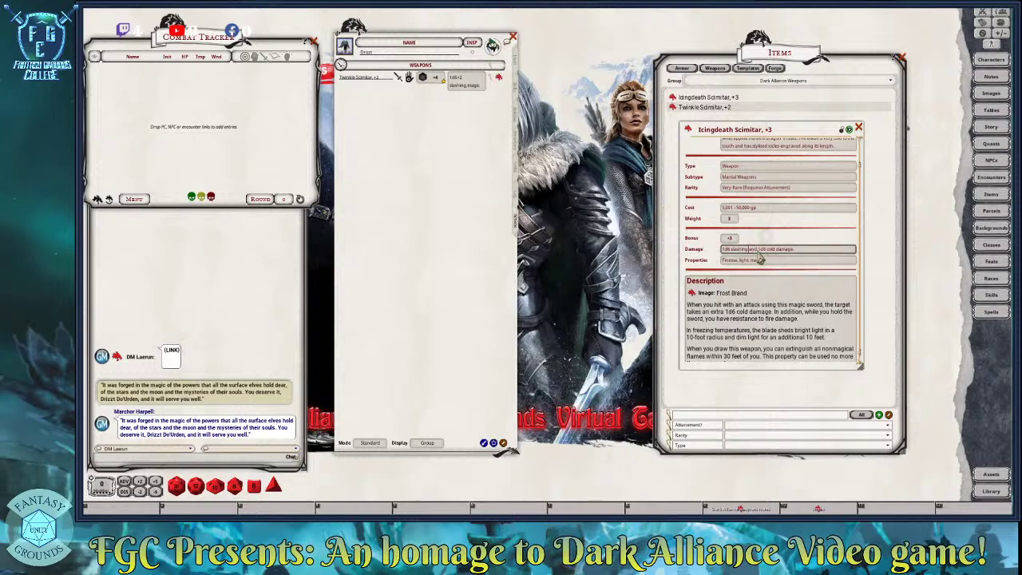
pyautogui.press('BackSpace')
pyautogui.press('BackSpace')
pyautogui.press('BackSpace')
pyautogui.press('BackSpace')
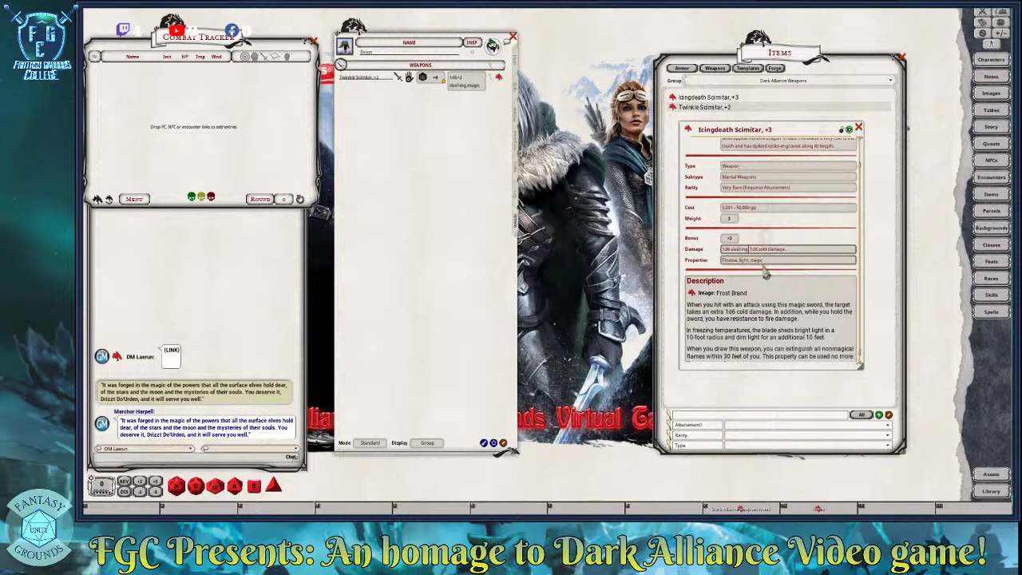
pyautogui.write('plus')
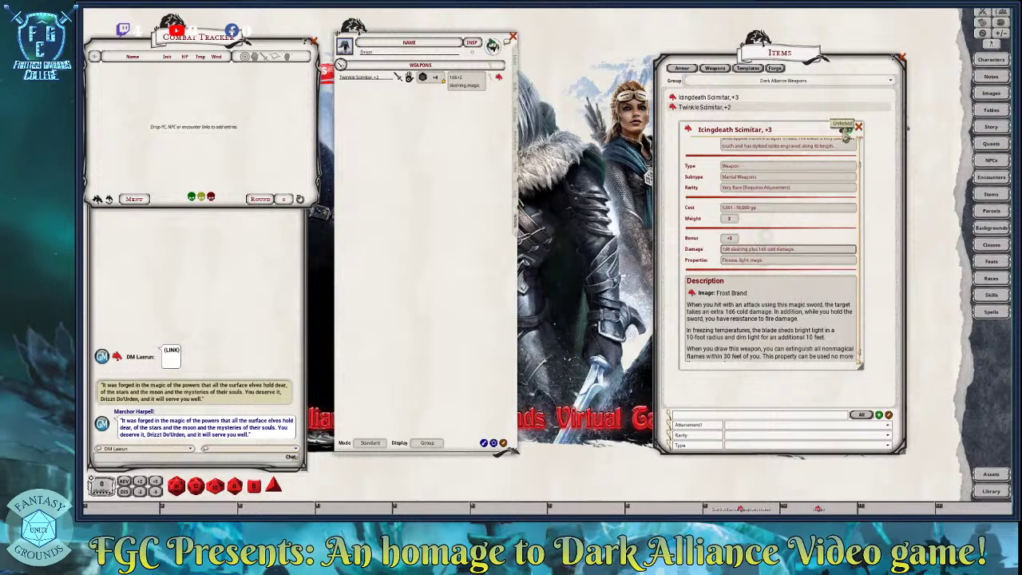
pyautogui.click(841, 128)
pyautogui.click(858, 129)
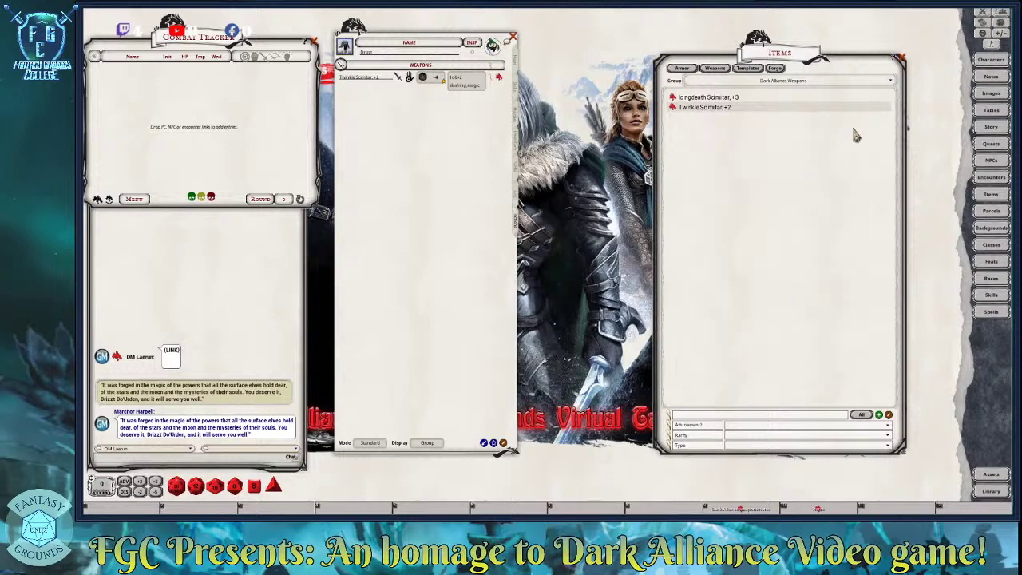
# Review the Twinkle Scimitar, +2 record and add Icingdeath Scimitar, +3 from the items list to the character's weapons
pyautogui.click(673, 107)
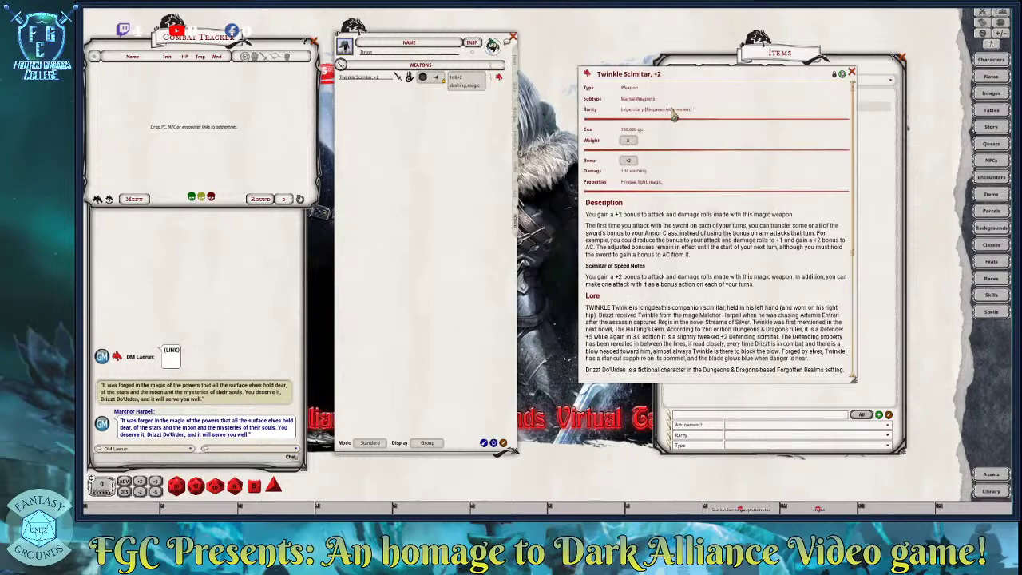
pyautogui.scroll(-1, 696, 240)
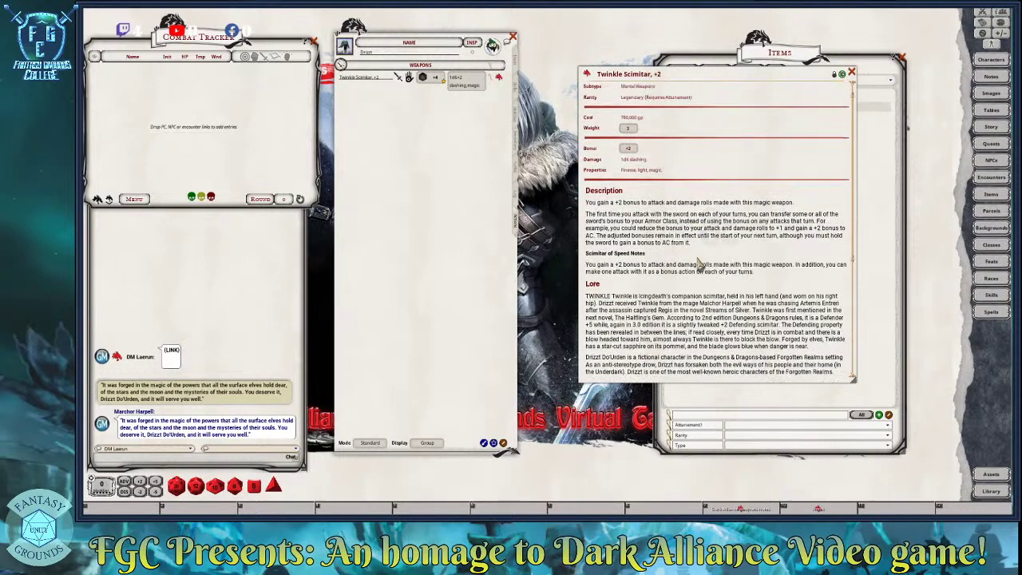
pyautogui.click(852, 74)
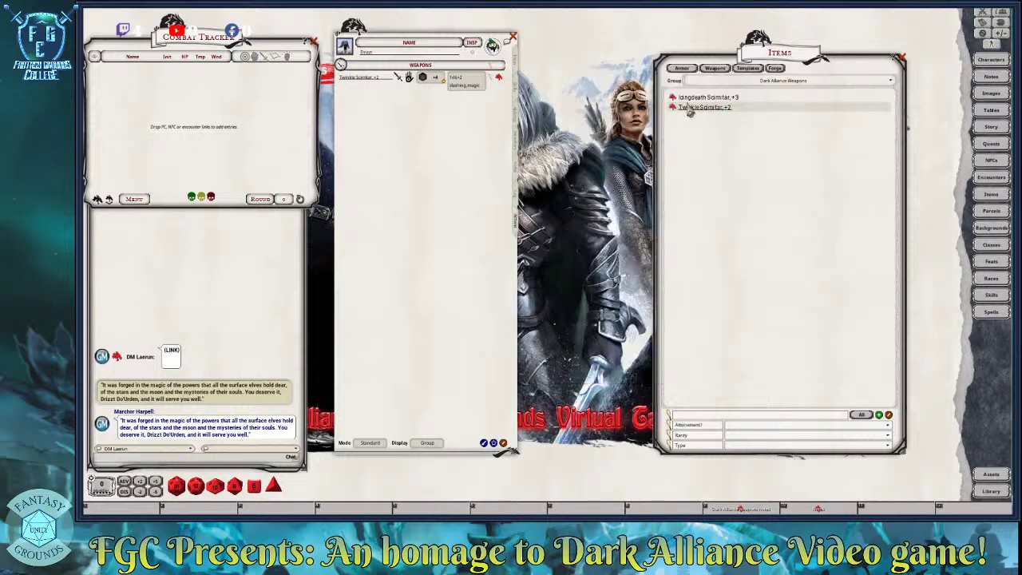
pyautogui.moveTo(436, 133); pyautogui.dragTo(438, 136)
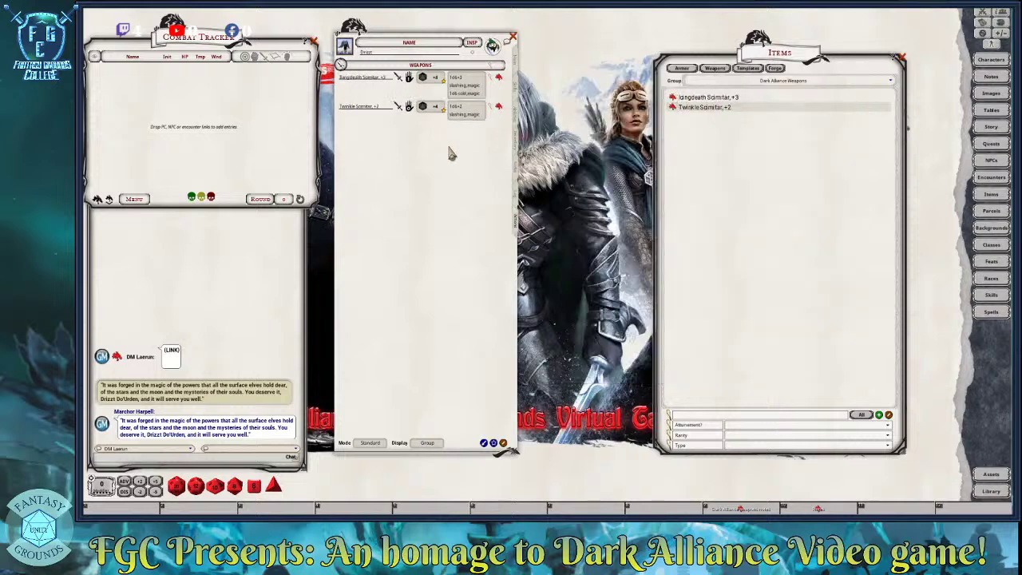
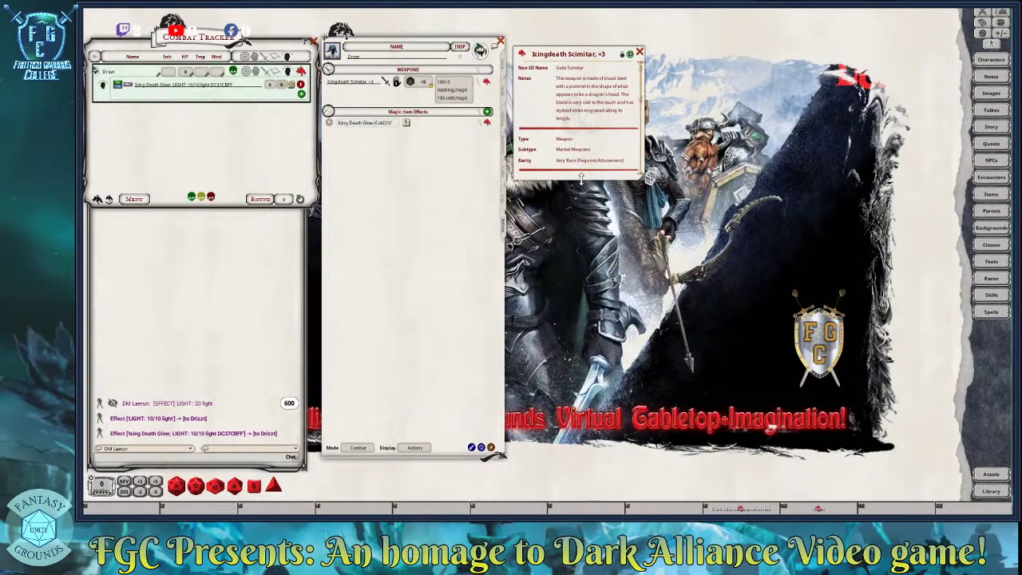
# Enlarge the Icingdeath Scimitar, +3 record to read its description and add a second effect to the Icing Death Glow power
pyautogui.moveTo(582, 177); pyautogui.dragTo(583, 347)
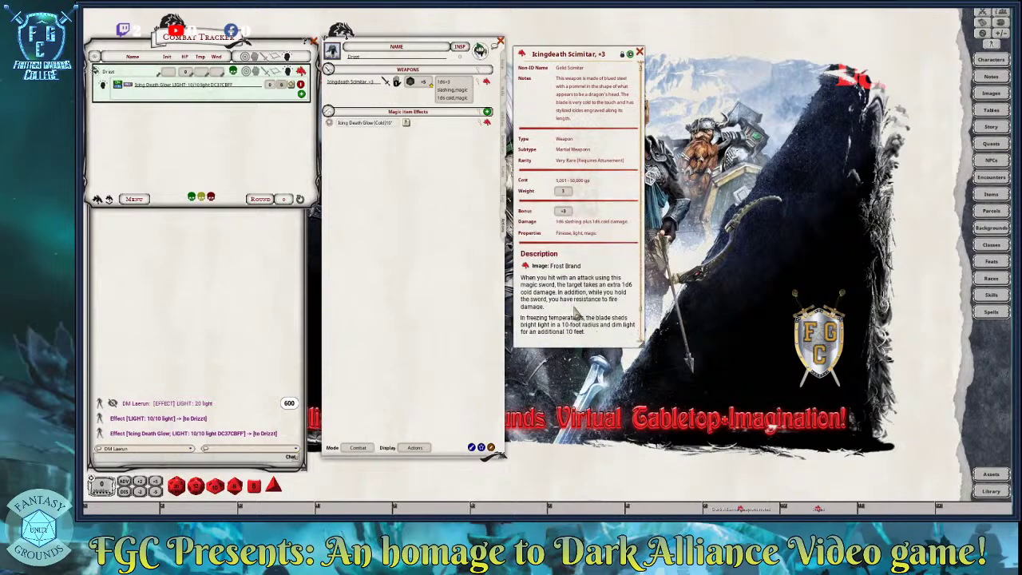
pyautogui.scroll(-1, 575, 285)
pyautogui.scroll(-1, 575, 284)
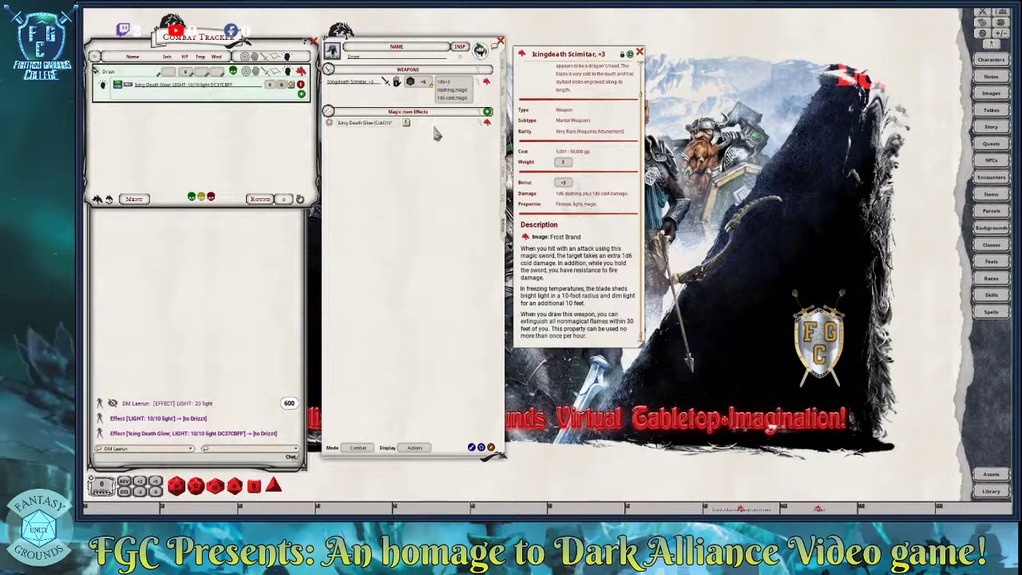
pyautogui.rightClick(382, 126)
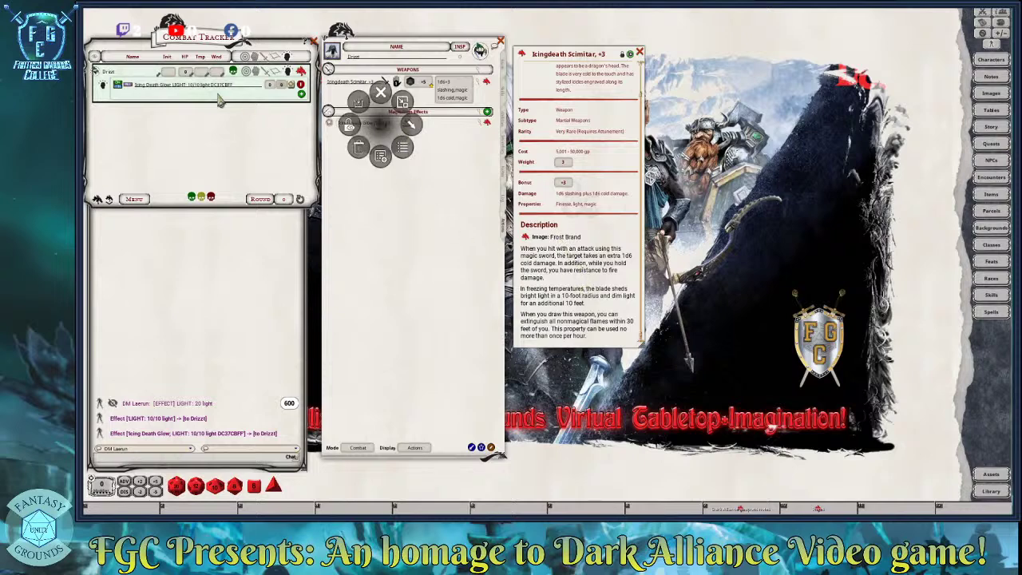
pyautogui.click(412, 126)
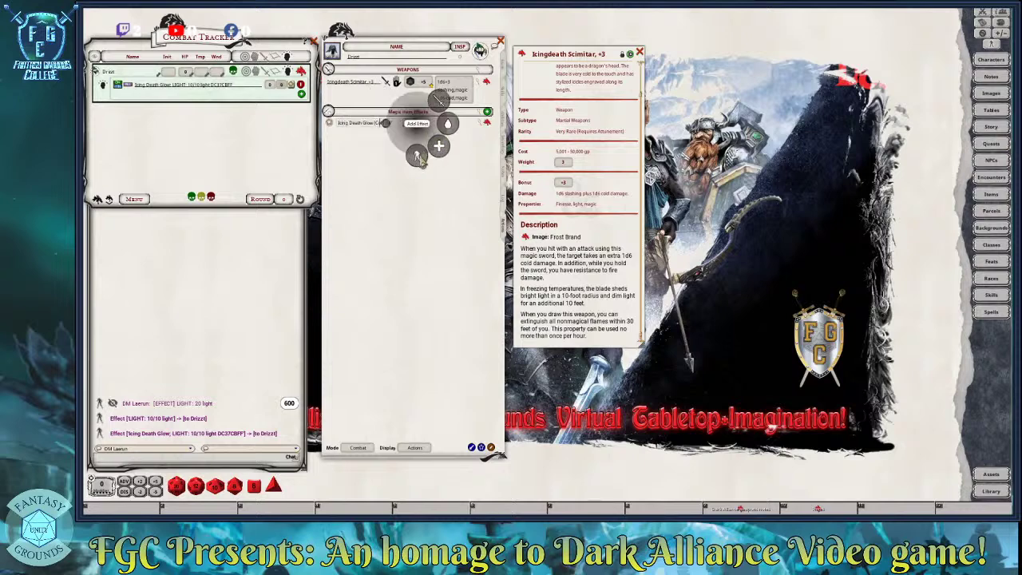
pyautogui.click(417, 157)
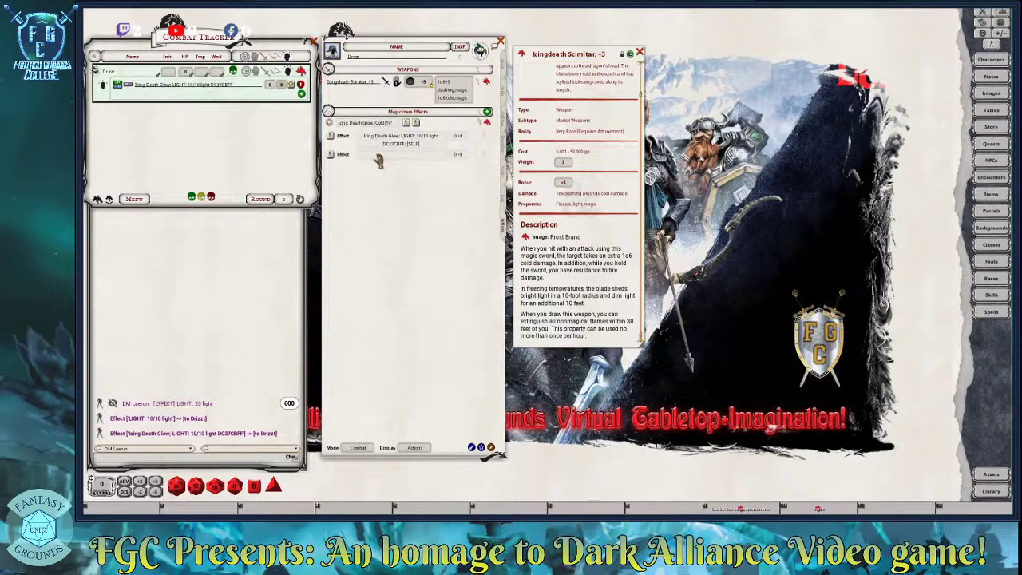
# Describe the second Icing Death Glow effect as "Extinguish Flames (30'); extinguish flames" and set its targeting to Self
pyautogui.click(489, 160)
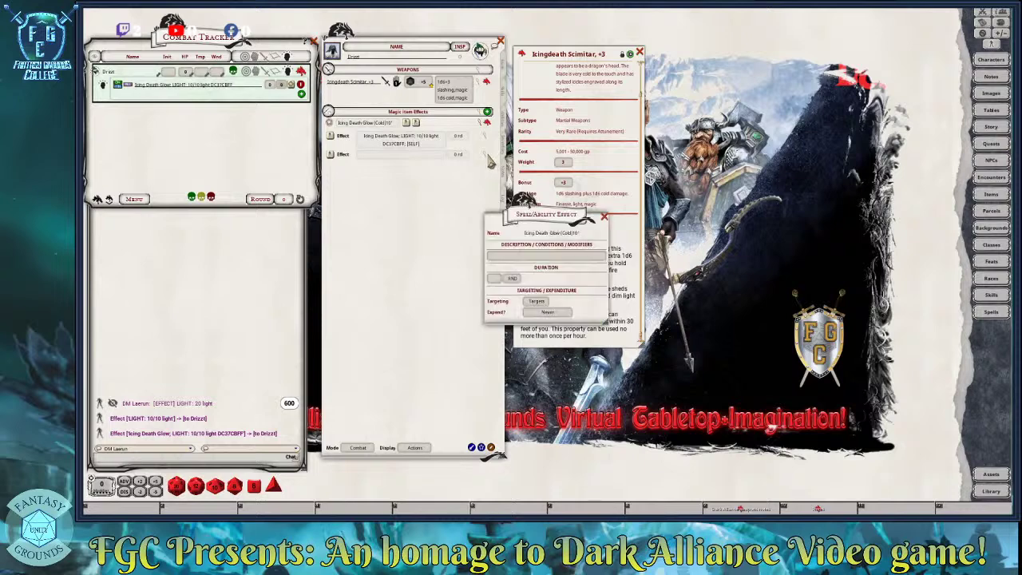
pyautogui.moveTo(545, 210); pyautogui.dragTo(407, 200)
pyautogui.click(371, 243)
pyautogui.write('Exting')
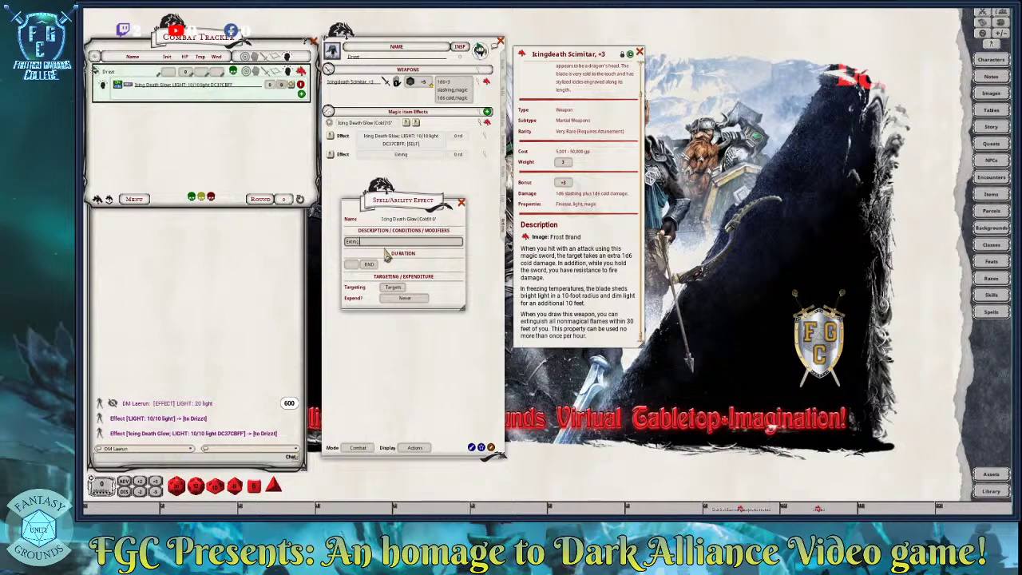
pyautogui.write('uish Flames')
pyautogui.write(';')
pyautogui.write('0')
pyautogui.write('(')
pyautogui.write(')')
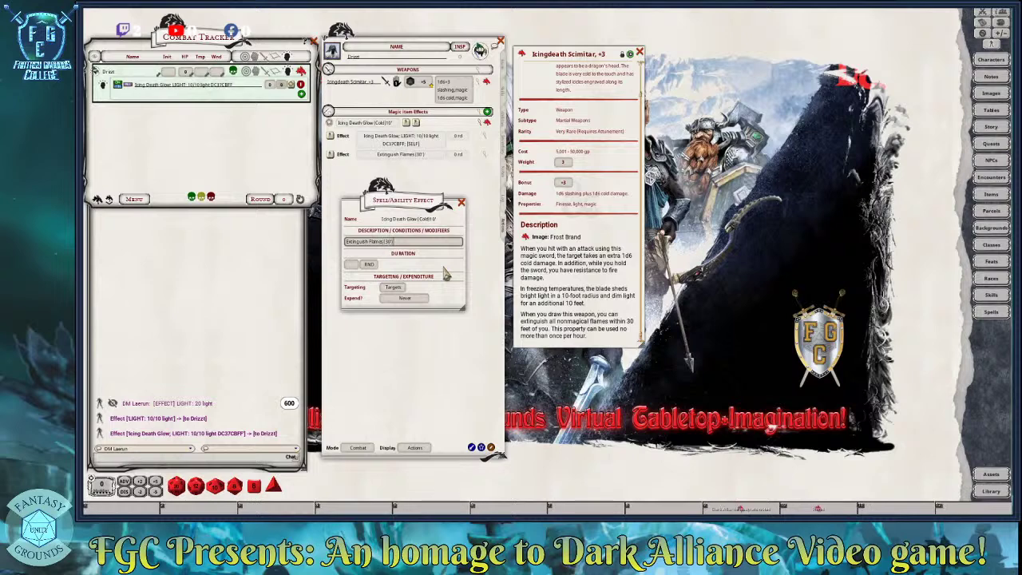
pyautogui.click(397, 287)
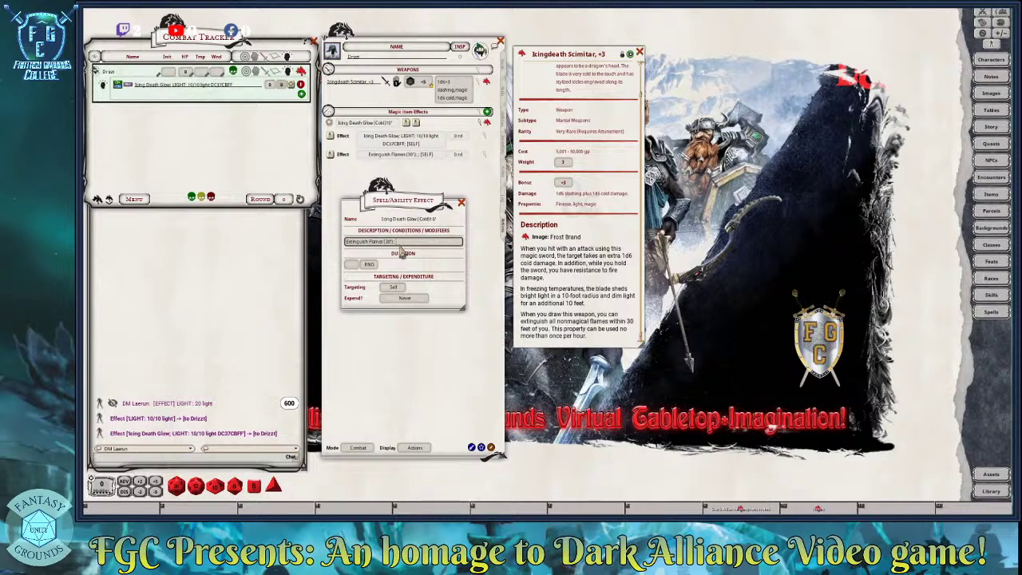
pyautogui.write('extinguish flames')
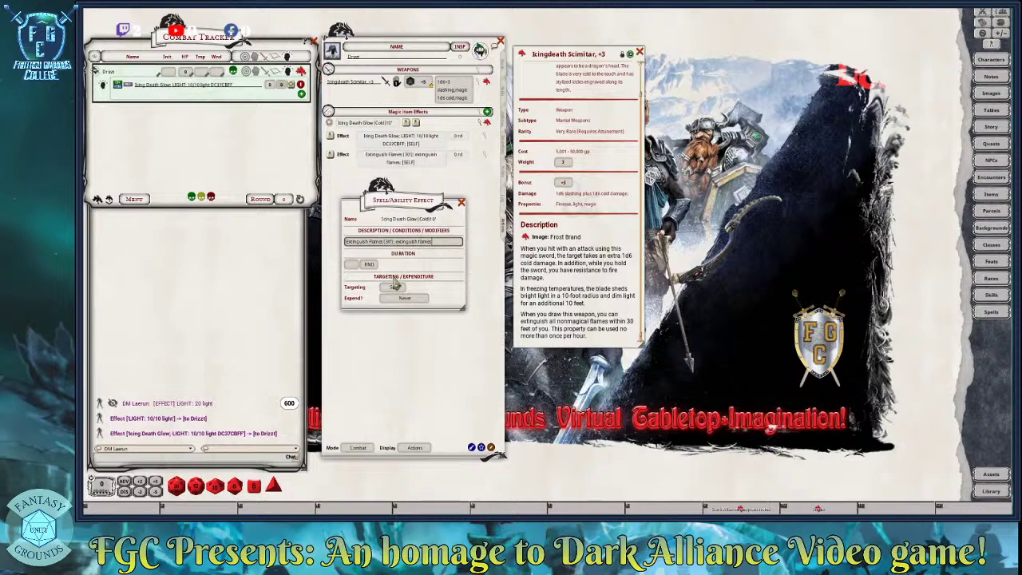
# Set the Extinguish Flames effect to expend on an action and close its settings
pyautogui.click(405, 298)
pyautogui.click(405, 299)
pyautogui.click(406, 300)
pyautogui.click(406, 299)
pyautogui.click(406, 300)
pyautogui.click(462, 203)
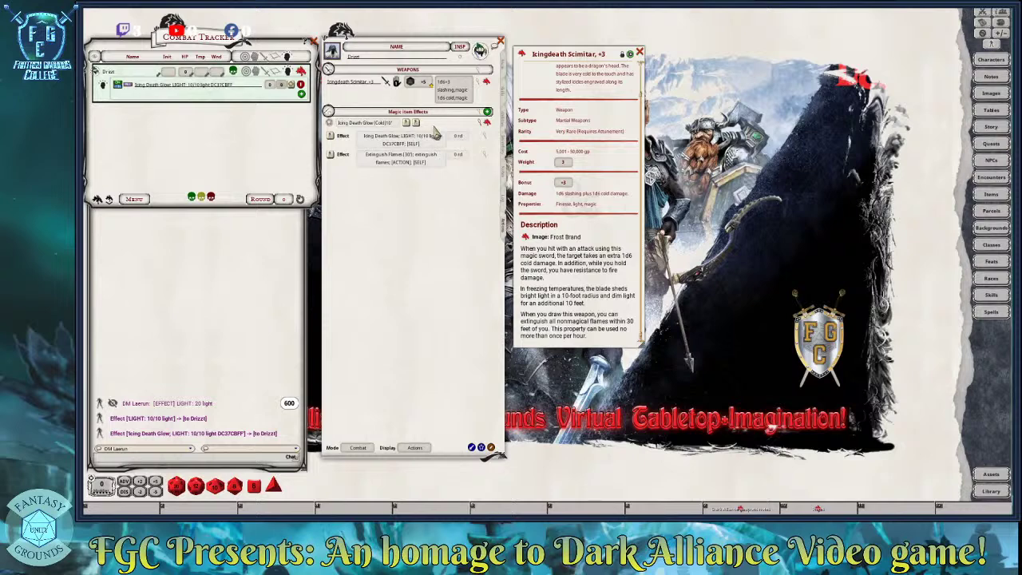
# Add a third effect to the Icing Death Glow power
pyautogui.rightClick(377, 124)
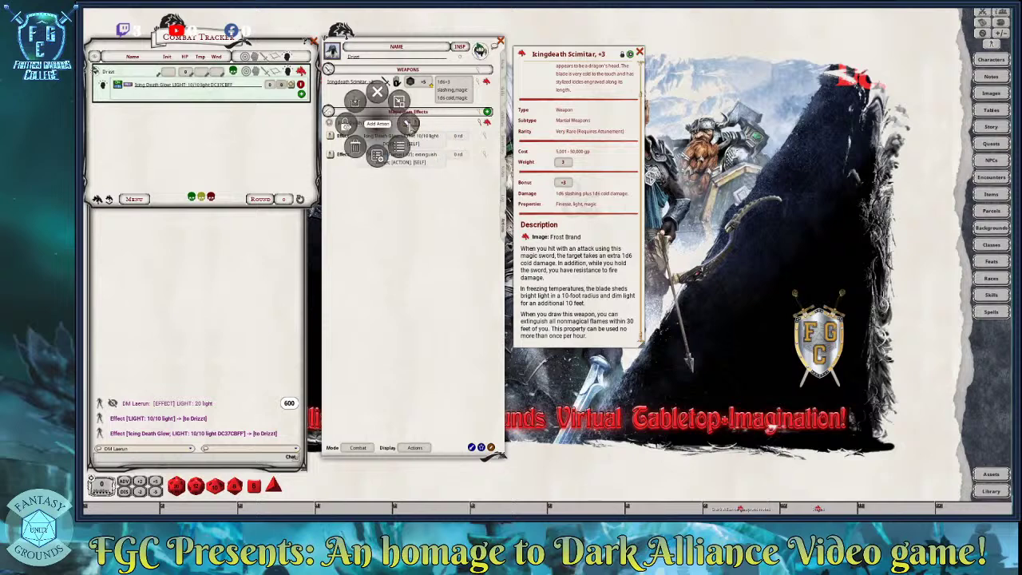
pyautogui.click(409, 124)
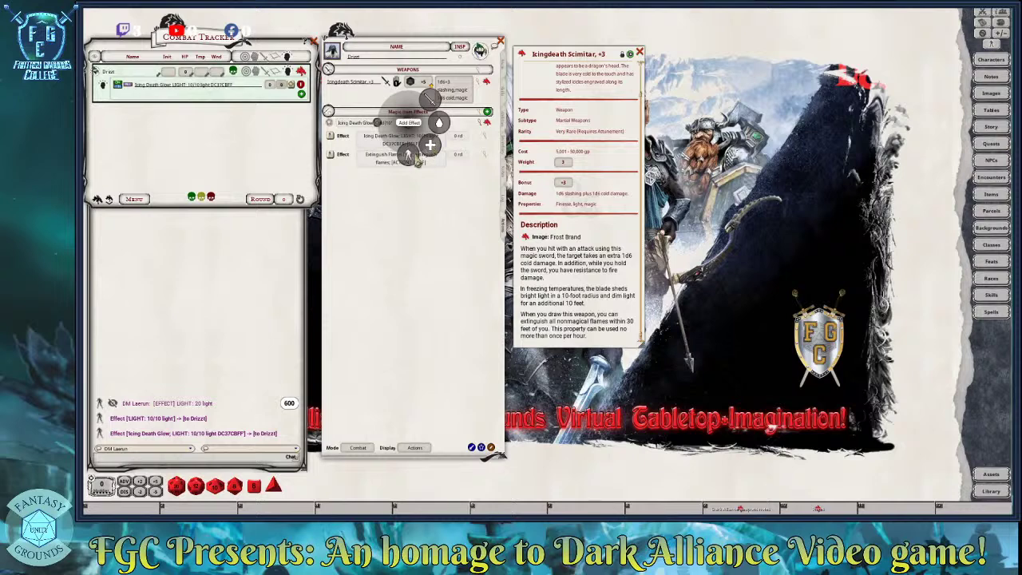
pyautogui.click(420, 157)
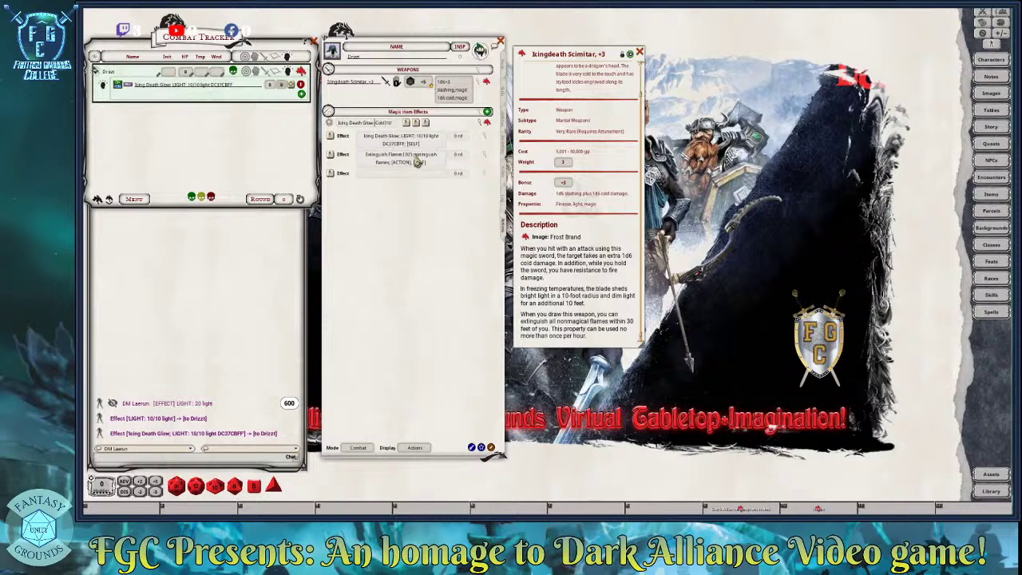
# Describe the third effect as "Fire Resistance; RESIST: fire", set its targeting to Self and close its settings
pyautogui.click(485, 174)
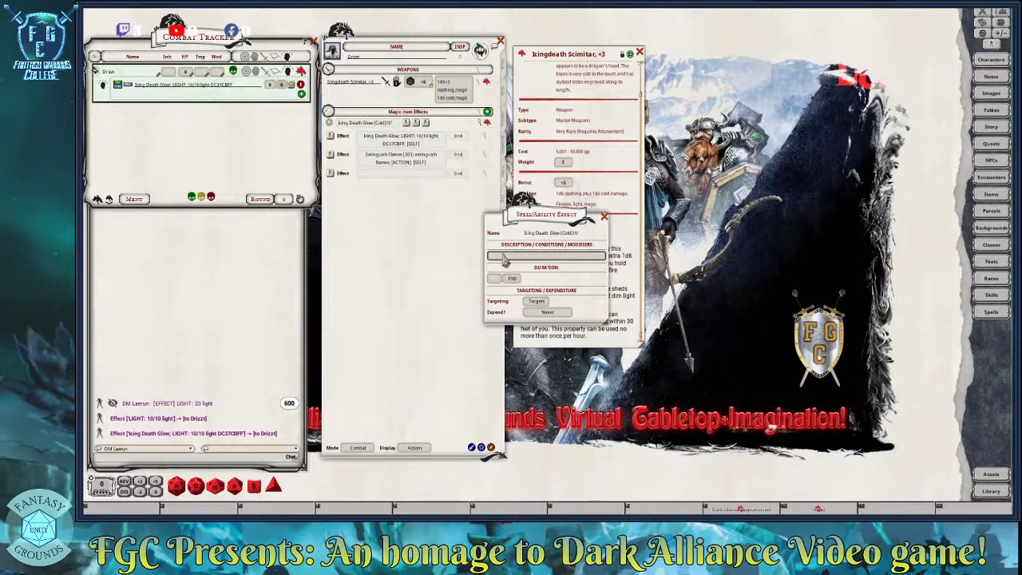
pyautogui.write('Fire')
pyautogui.write(' li')
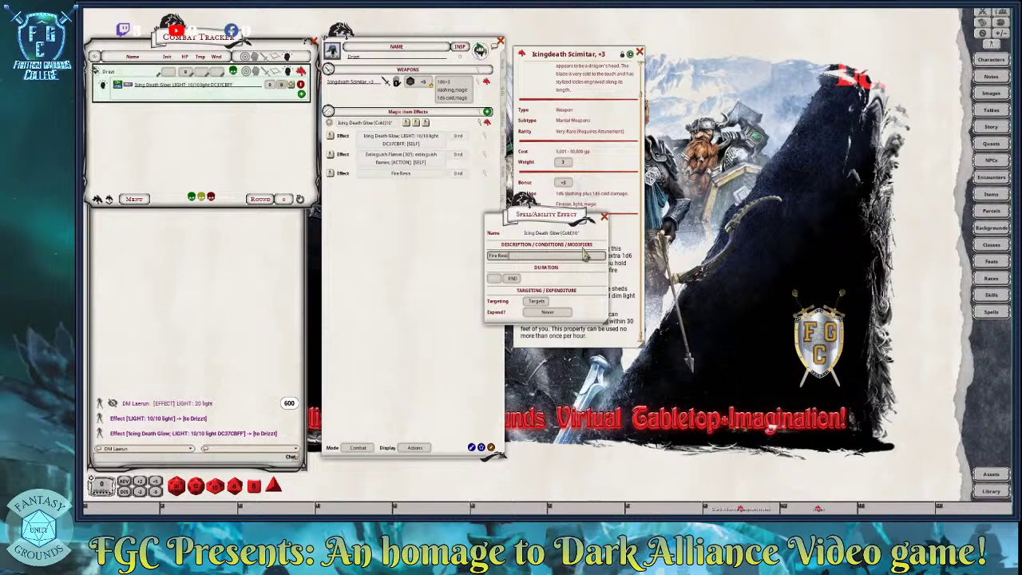
pyautogui.write('ce')
pyautogui.write('; R')
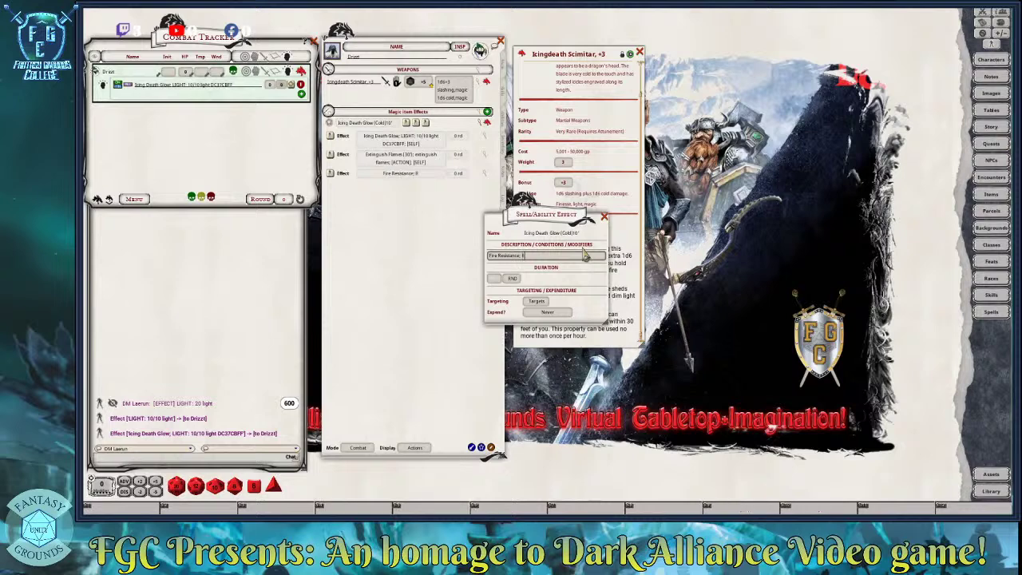
pyautogui.write('ESIST: ')
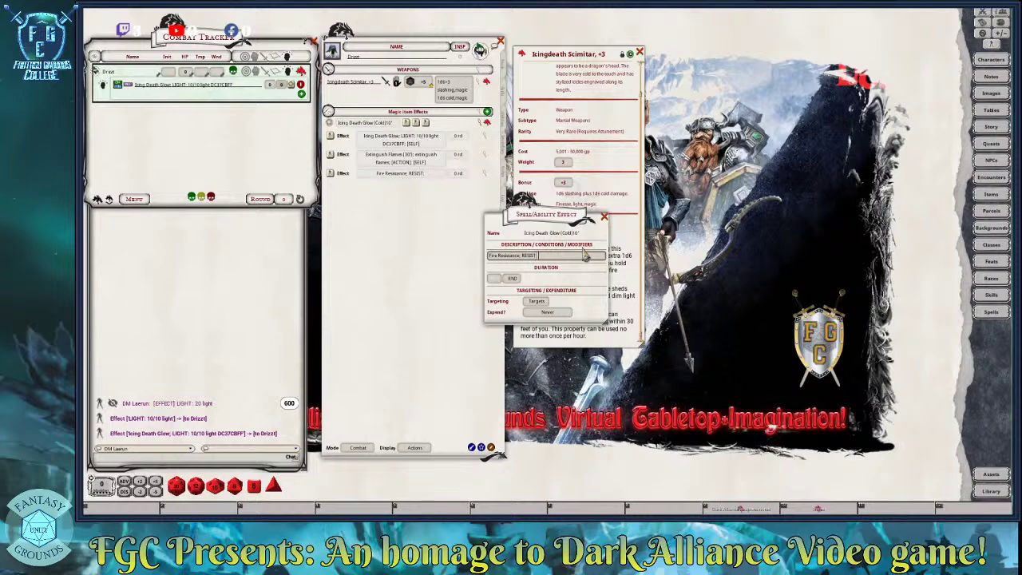
pyautogui.write('fire')
pyautogui.click(535, 301)
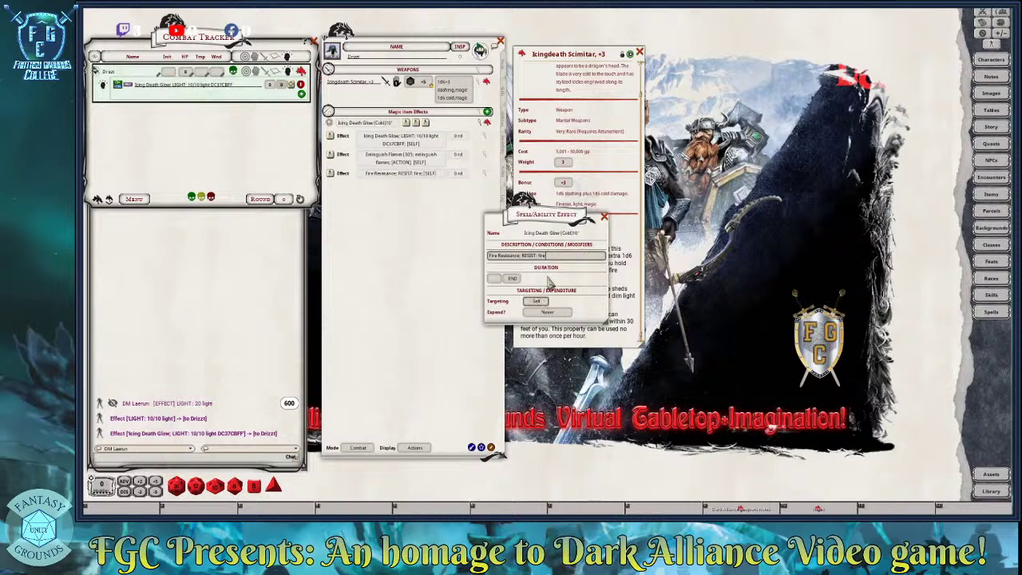
pyautogui.moveTo(555, 224); pyautogui.dragTo(404, 232)
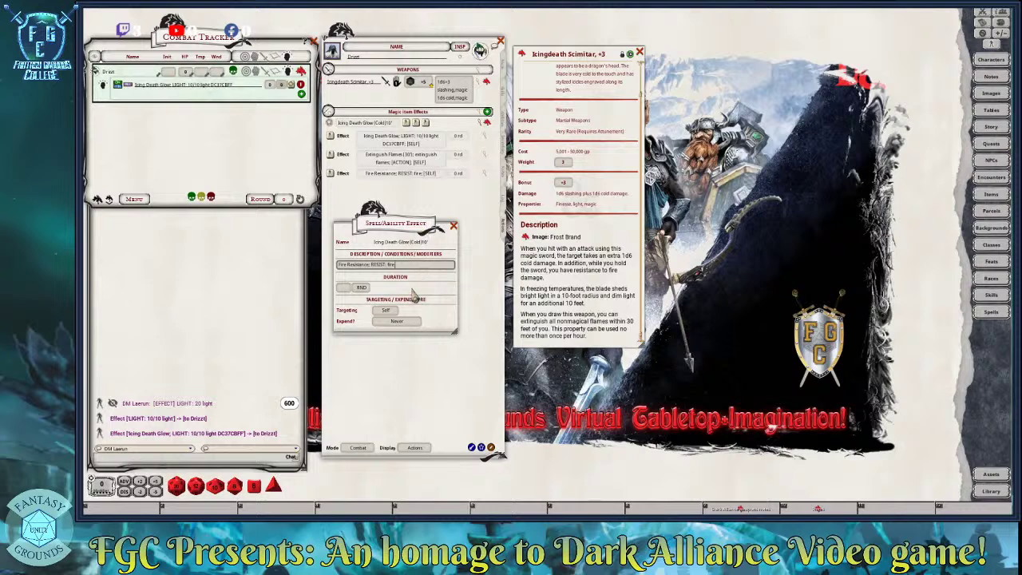
pyautogui.click(454, 227)
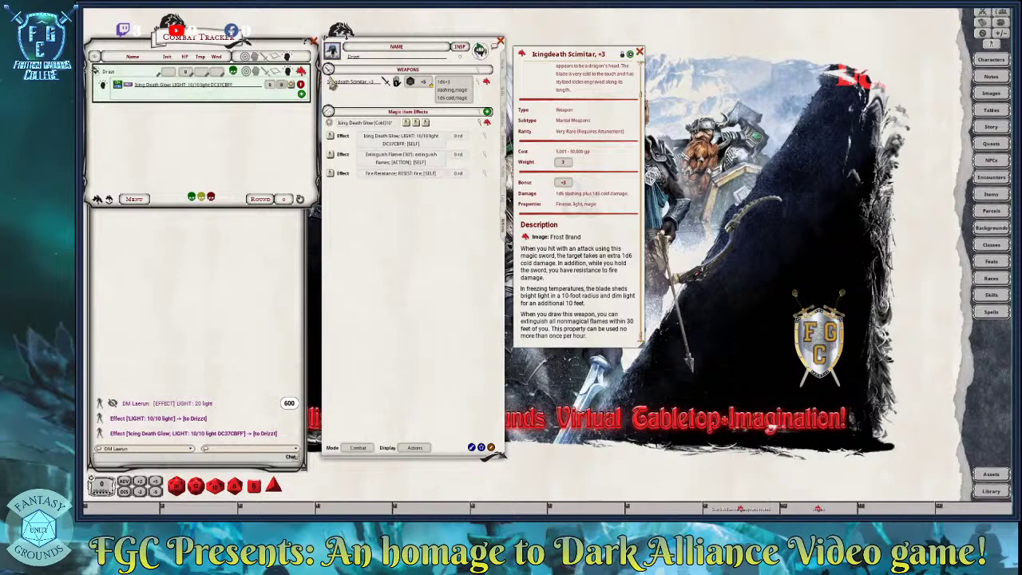
# Apply the Fire Resistance effect to Drizzt, collapse the power and combat tracker effect details, and close the Icingdeath Scimitar record
pyautogui.click(486, 124)
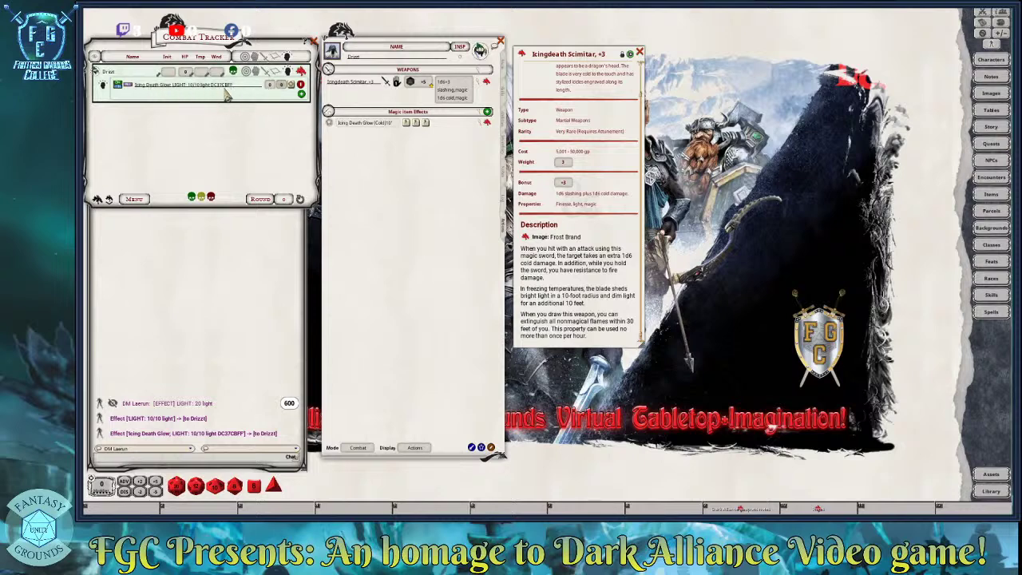
pyautogui.click(430, 130)
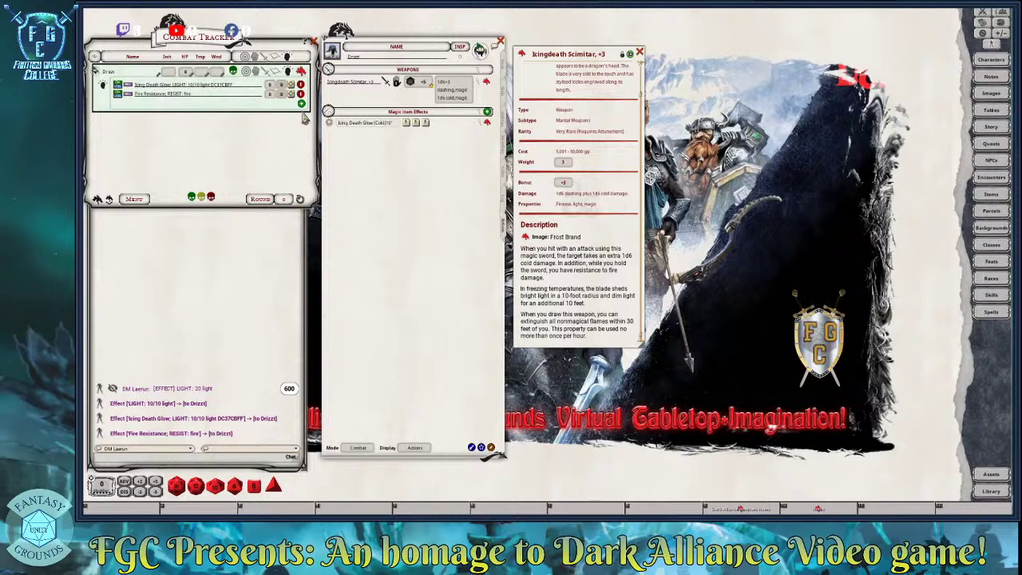
pyautogui.click(288, 71)
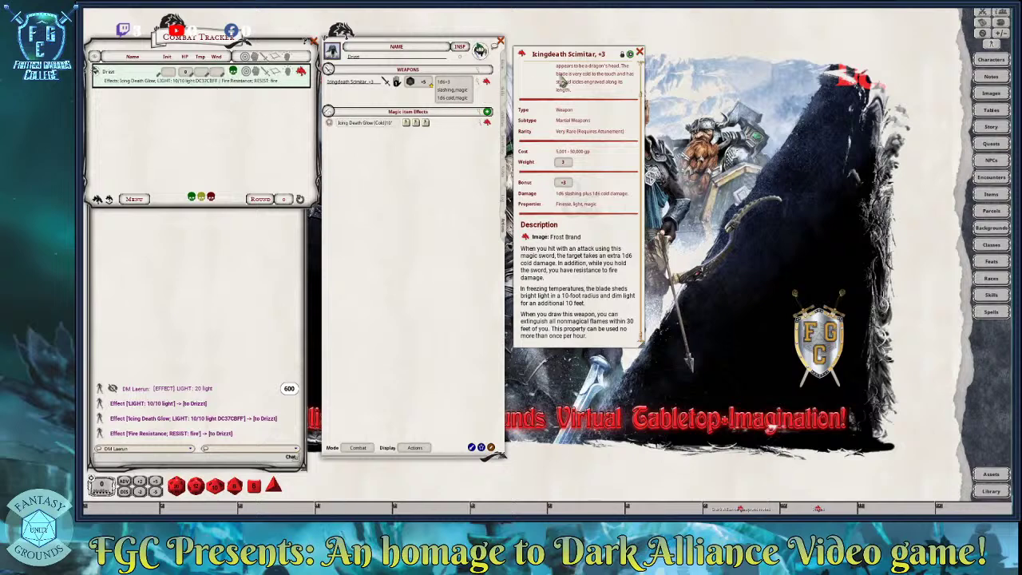
pyautogui.click(639, 54)
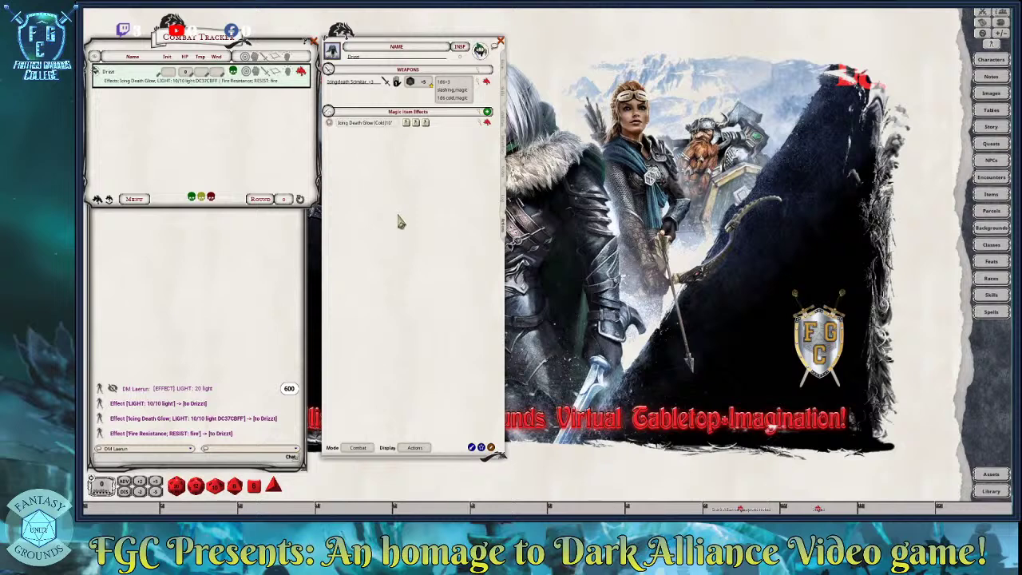
# Open the Effects window and place it over the lower part of the combat tracker
pyautogui.click(987, 18)
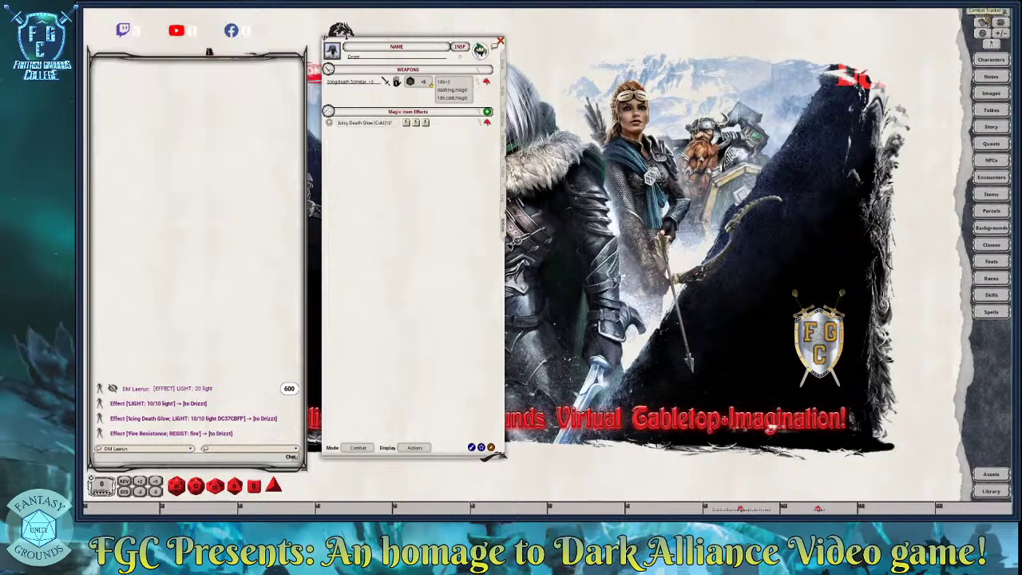
pyautogui.click(987, 19)
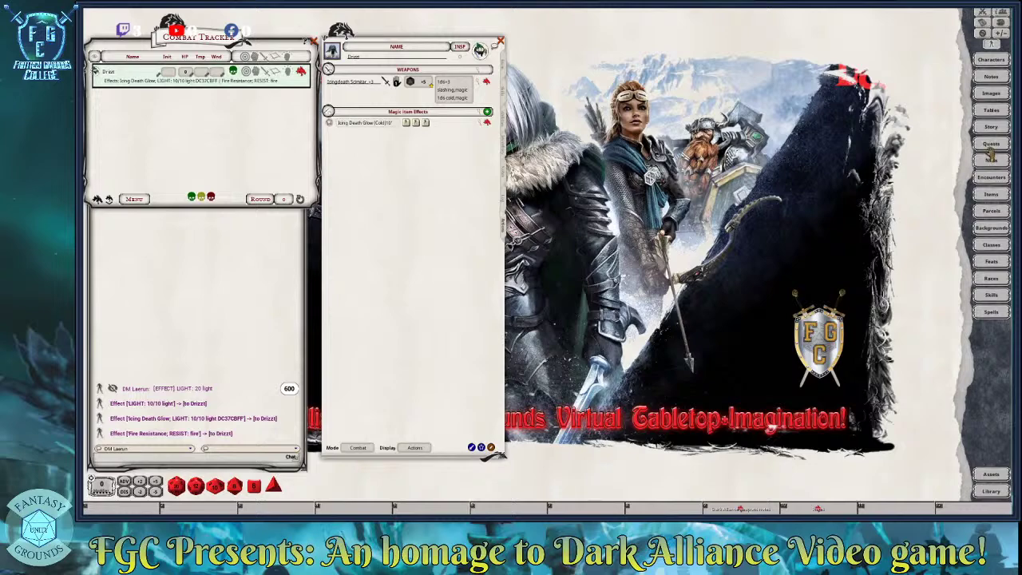
pyautogui.click(991, 45)
pyautogui.moveTo(734, 34); pyautogui.dragTo(281, 174)
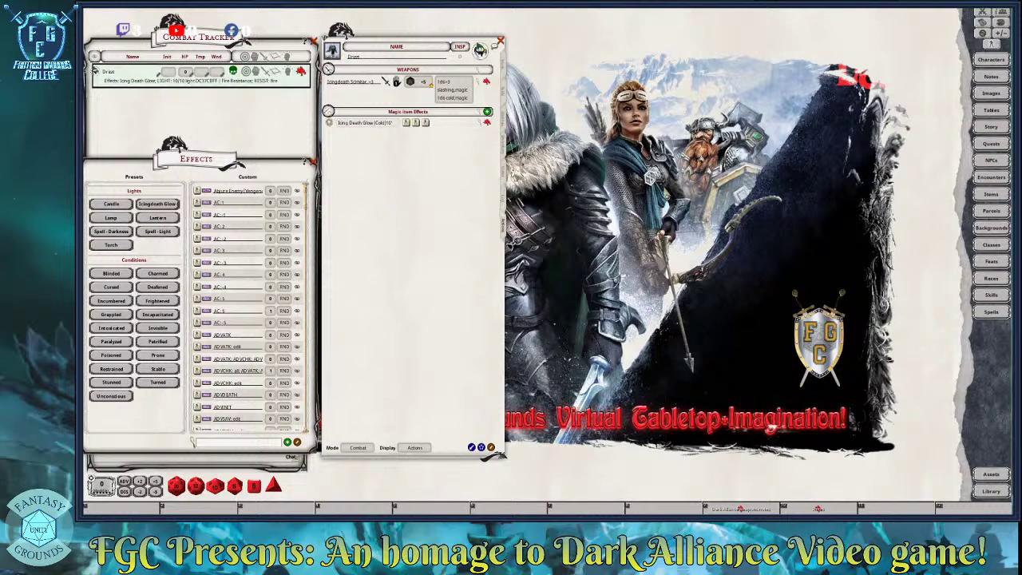
# Open the Images list beside the character sheet and search it for "map"
pyautogui.click(991, 93)
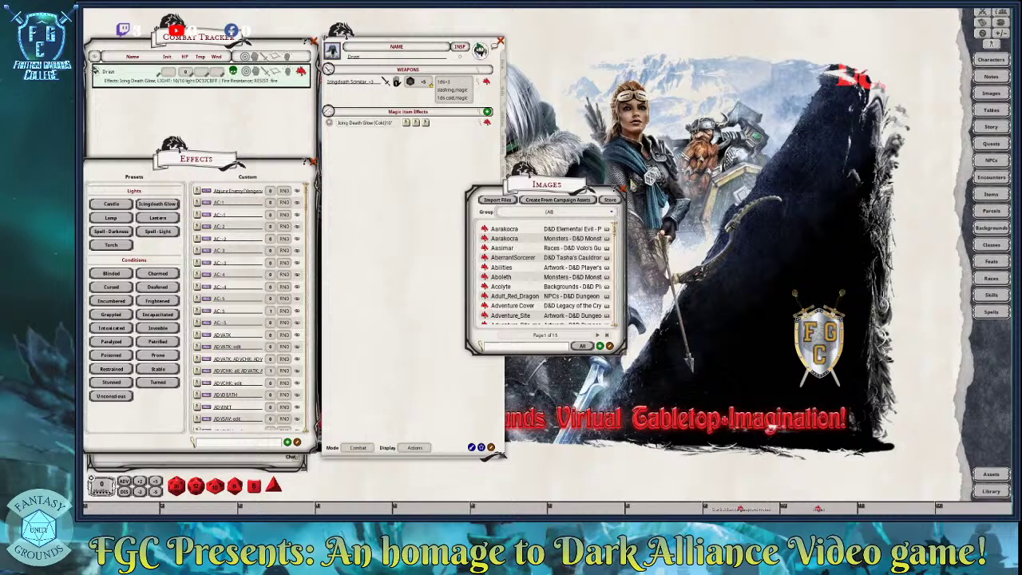
pyautogui.moveTo(568, 190); pyautogui.dragTo(682, 159)
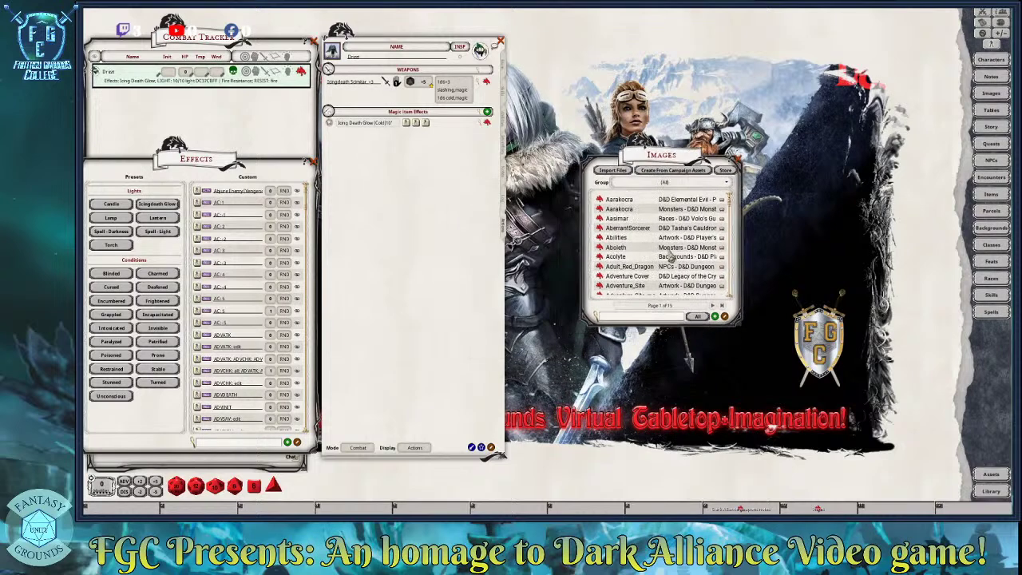
pyautogui.click(639, 317)
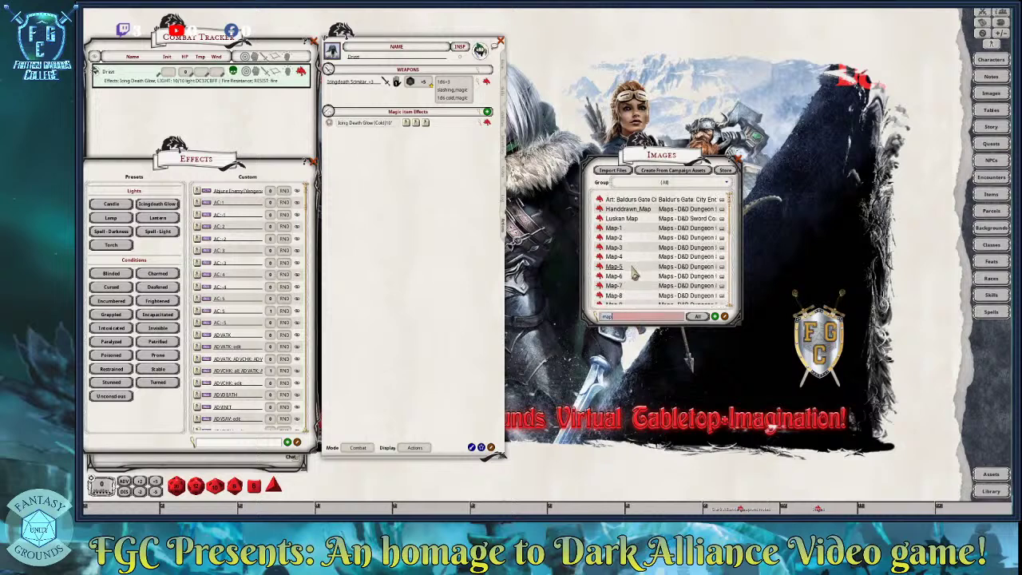
# Preview maps from the search results, including the Baldur's Gate city map, and look through the remaining entries for a suitable one
pyautogui.click(600, 228)
pyautogui.click(644, 157)
pyautogui.click(599, 199)
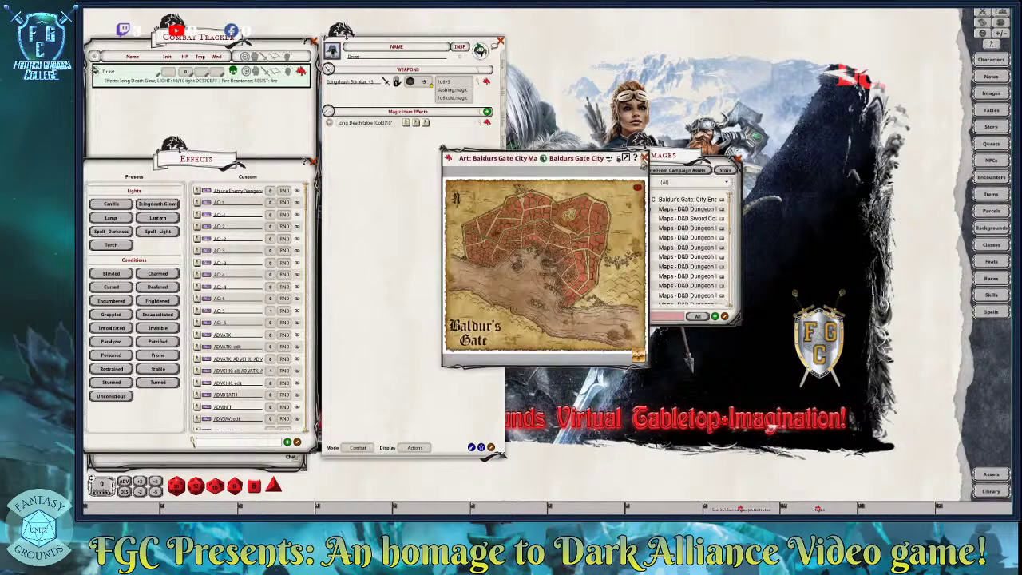
pyautogui.click(645, 158)
pyautogui.scroll(-5, 631, 268)
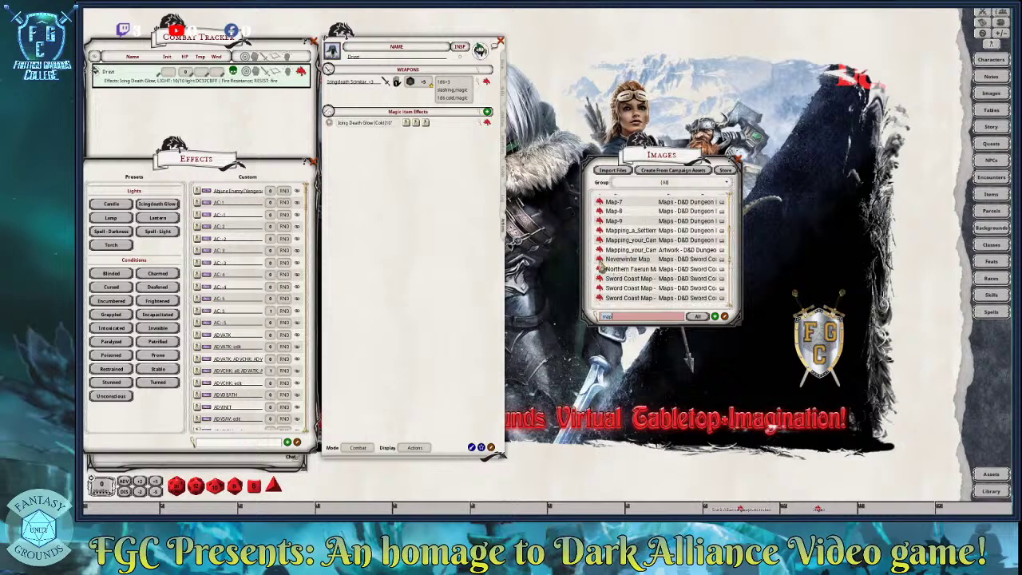
pyautogui.click(601, 262)
pyautogui.click(645, 157)
pyautogui.scroll(-5, 639, 264)
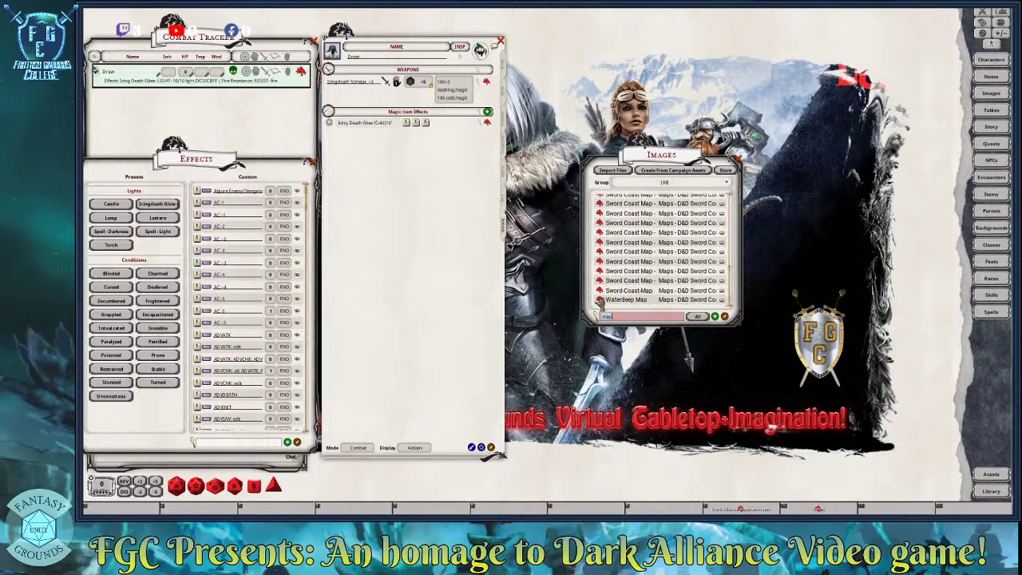
# Filter the images to the group Zacchaeus' Legacy of the Crystal Shard Maps and clear the search text
pyautogui.click(723, 184)
pyautogui.scroll(-6, 697, 212)
pyautogui.scroll(-8, 699, 216)
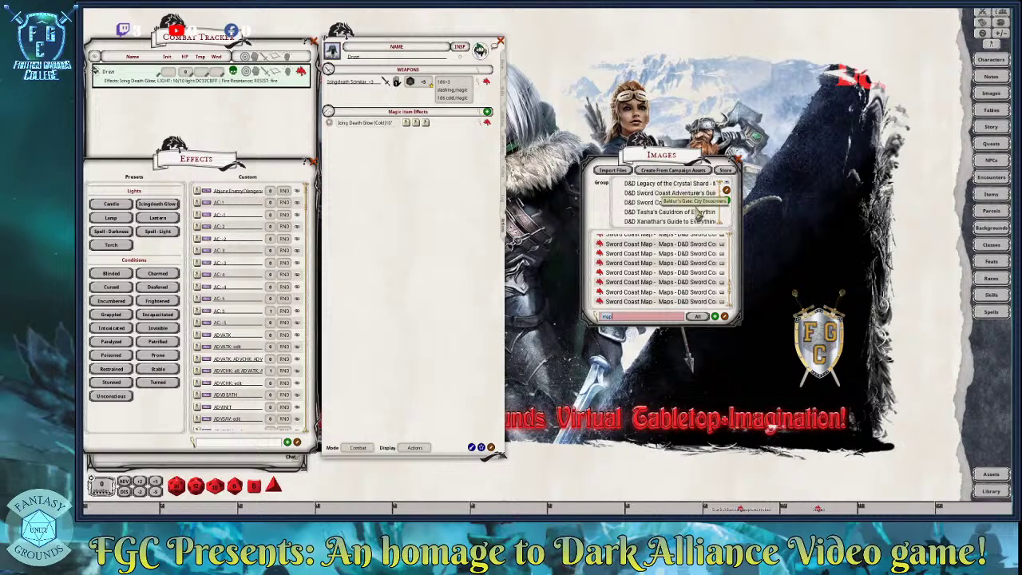
pyautogui.scroll(-4, 716, 223)
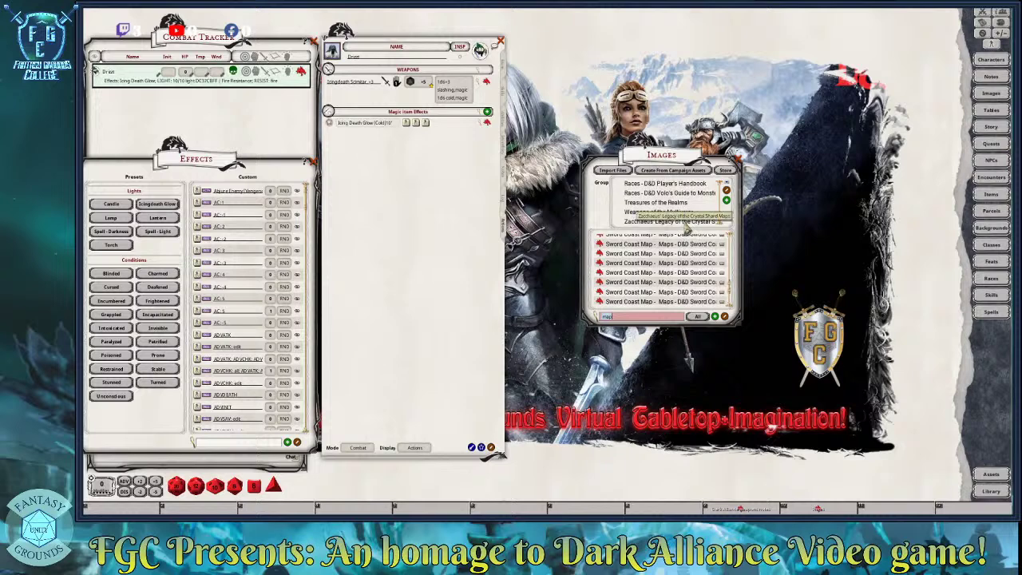
pyautogui.click(691, 223)
pyautogui.click(613, 318)
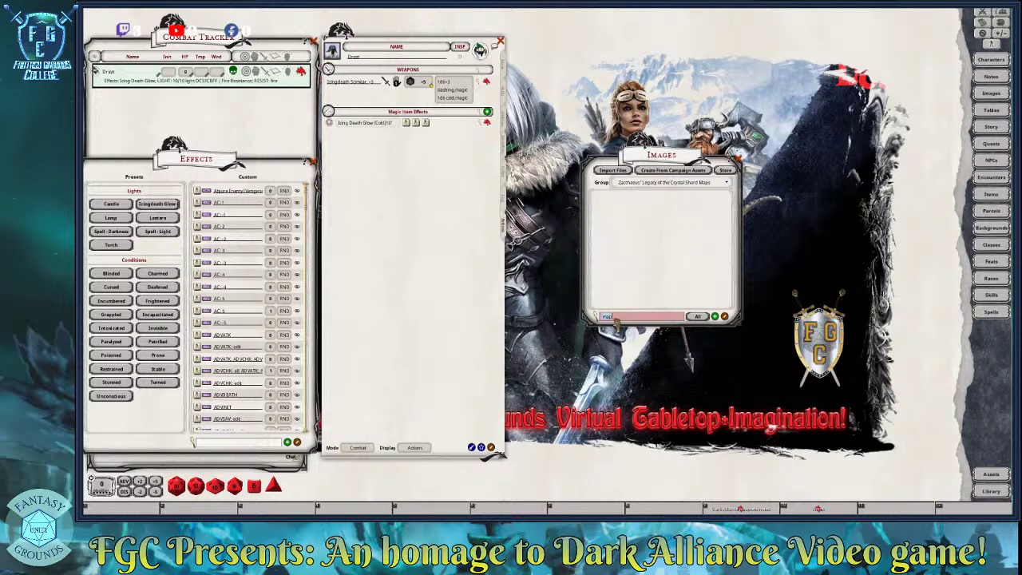
pyautogui.press('BackSpace')
pyautogui.press('BackSpace')
pyautogui.press('BackSpace')
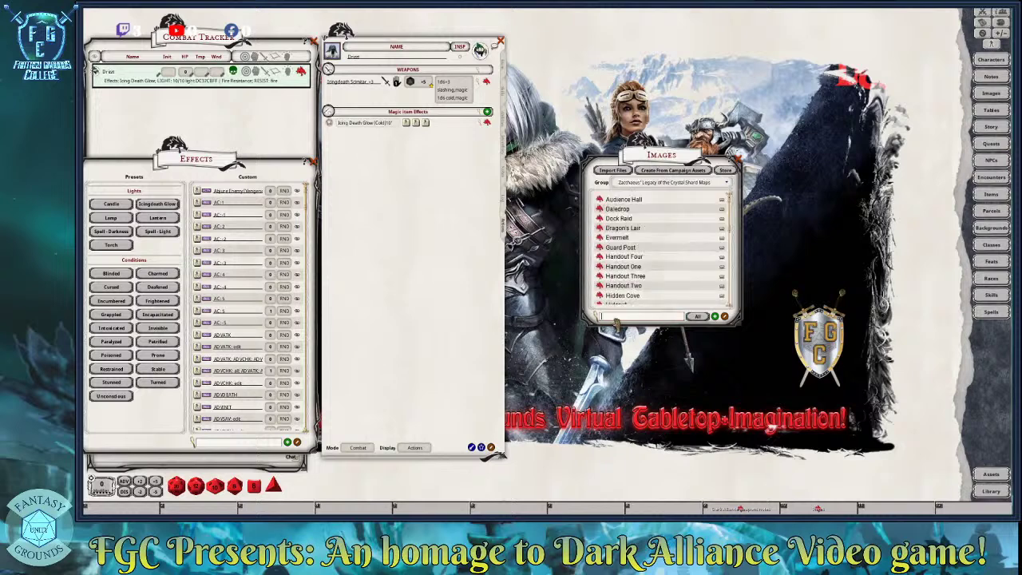
# Open the Dragon's Lair map and close the Images list
pyautogui.click(600, 229)
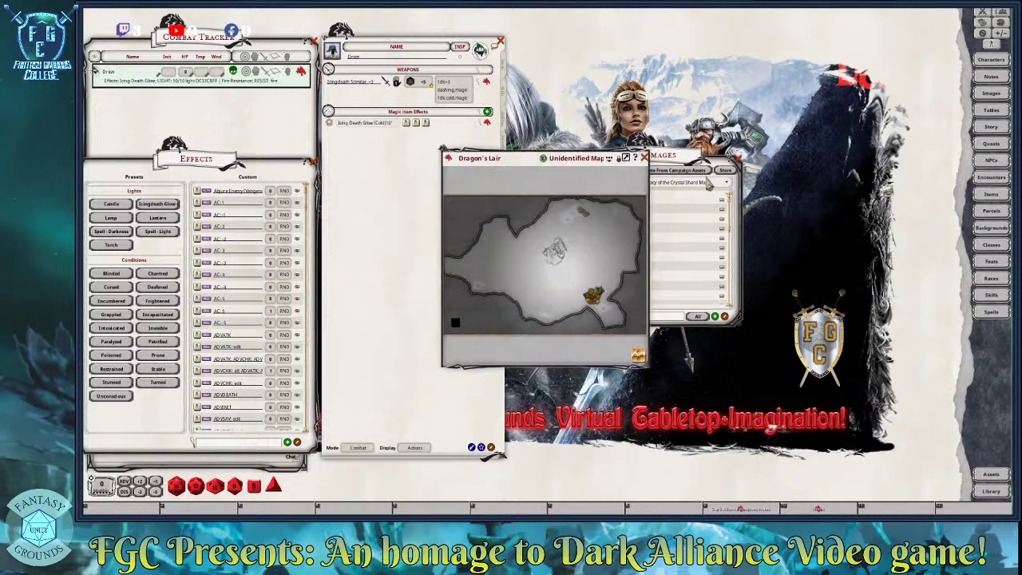
pyautogui.click(738, 159)
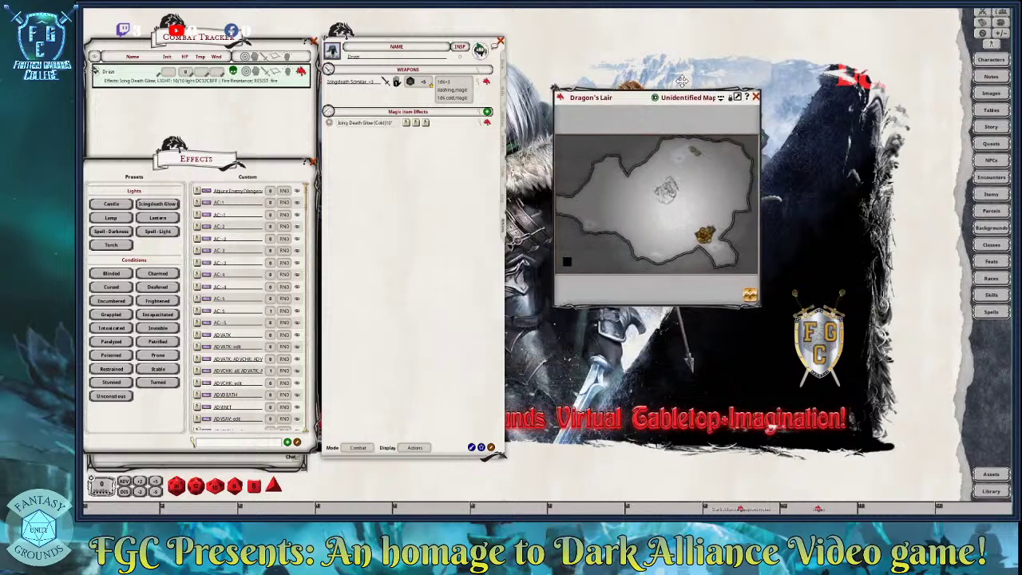